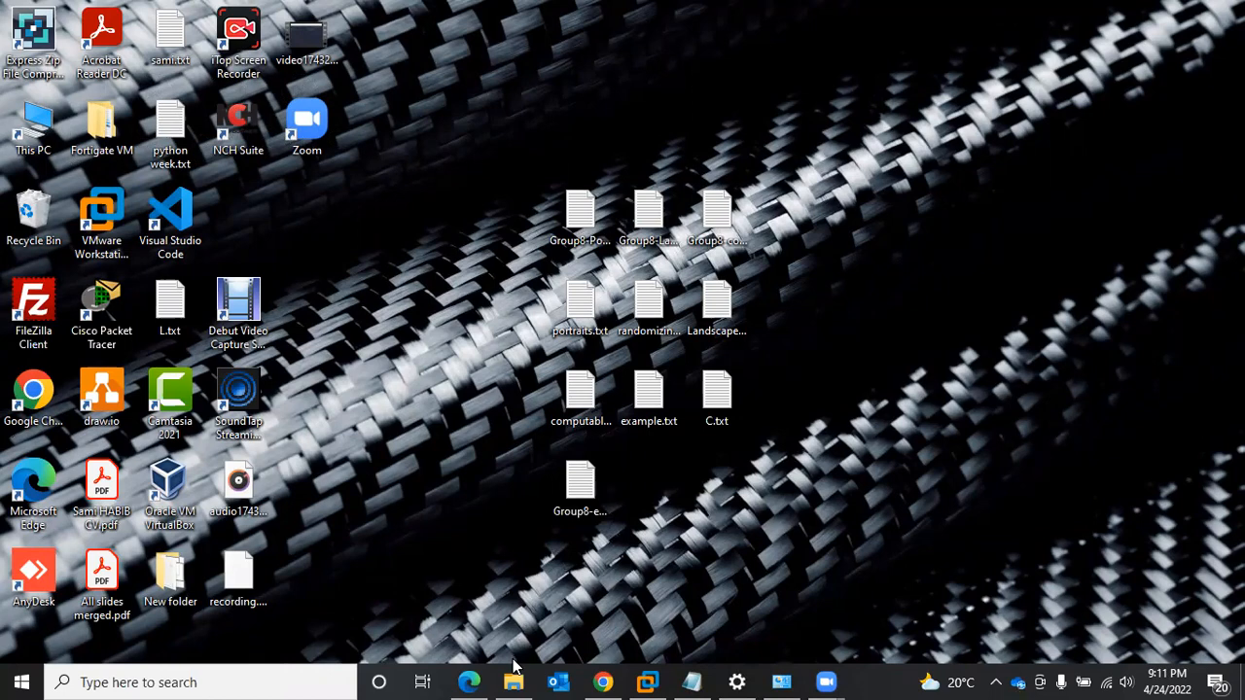
- Locate the downloaded FGT_VM64-v6-build1637-FORTINET archive in the Downloads folder
{"action": "left_click", "coordinate": [514, 681]}
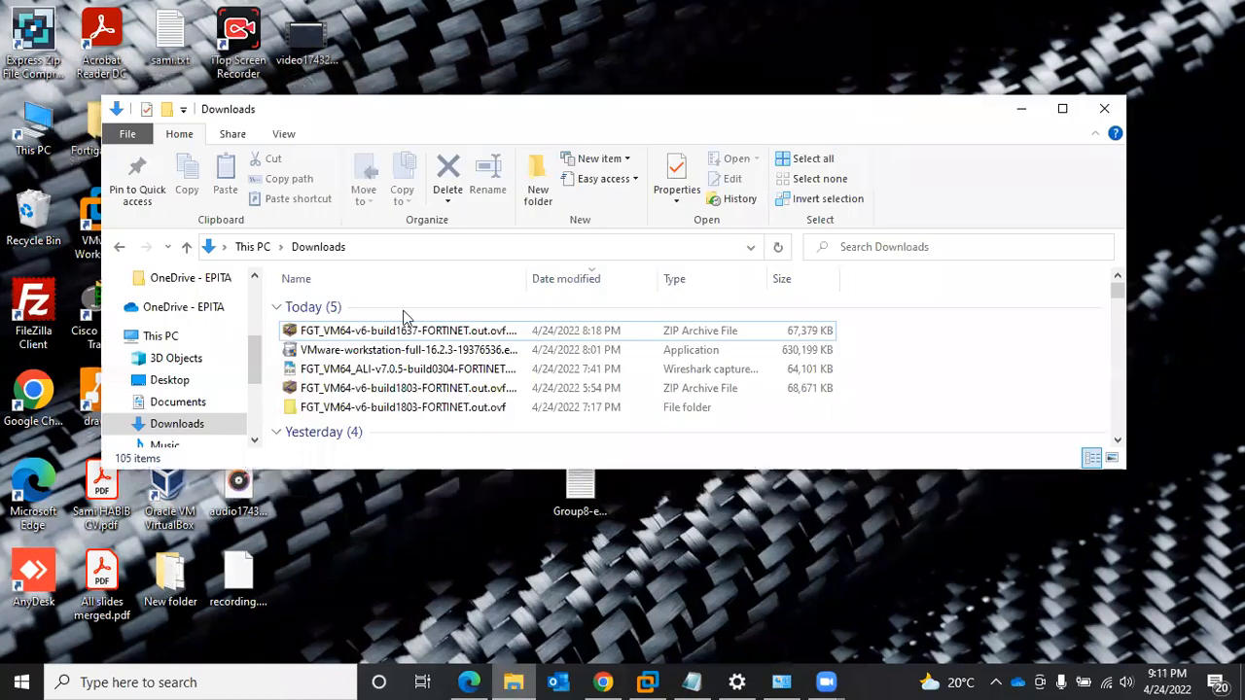
{"action": "left_click", "coordinate": [342, 336]}
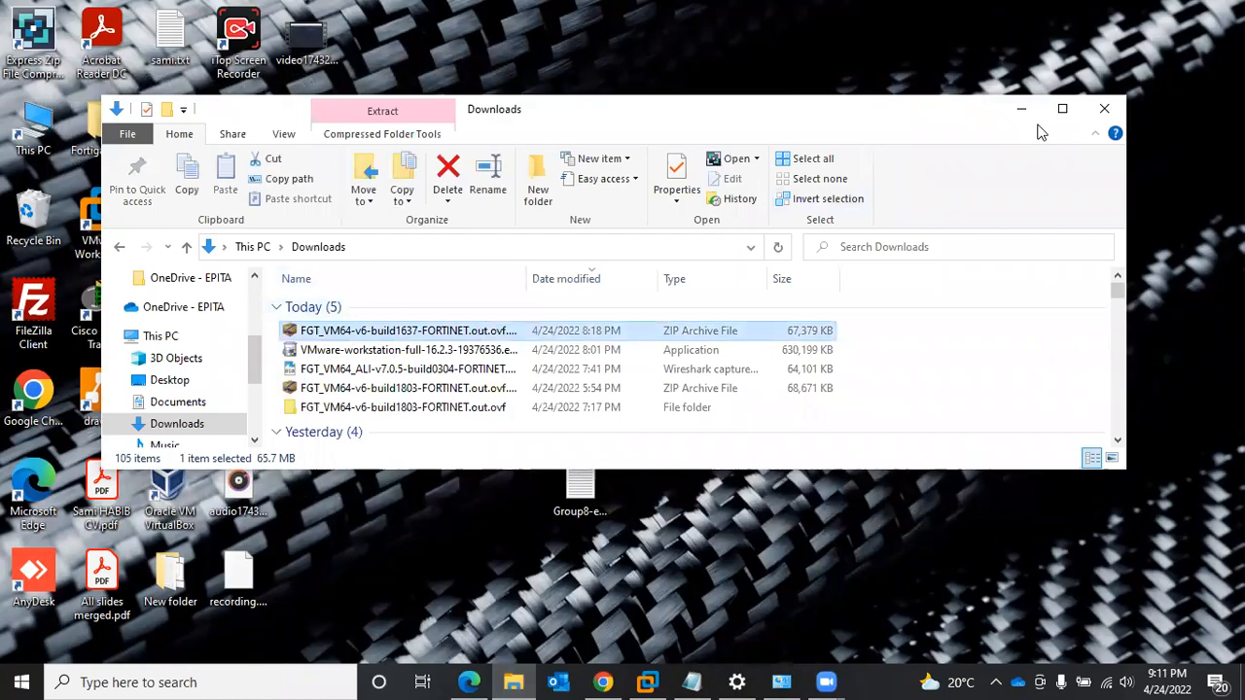
{"action": "left_click", "coordinate": [1023, 111]}
- Switch to VMware Workstation and open FortiGate-VM64.hw07_vmxnet3.ovf from the FGT_VM64-v6-build1803-FORTINET.out.ovf folder for import
{"action": "left_click", "coordinate": [647, 682]}
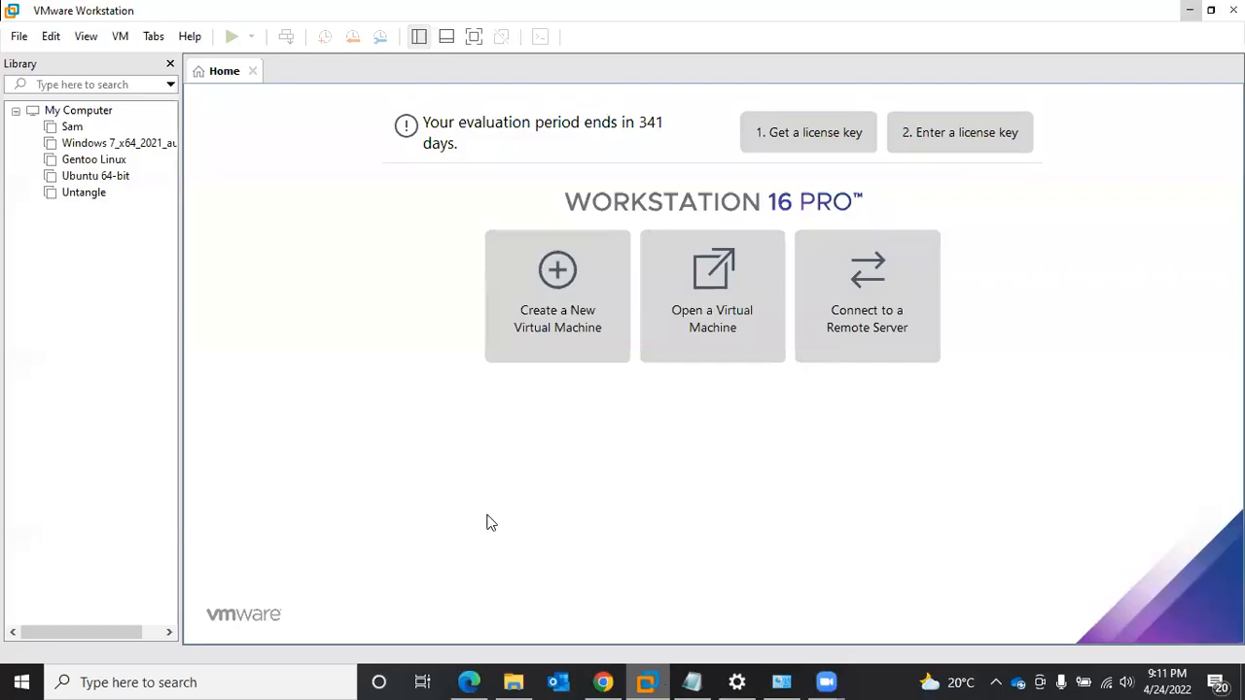
{"action": "left_click", "coordinate": [20, 39]}
{"action": "left_click", "coordinate": [74, 99]}
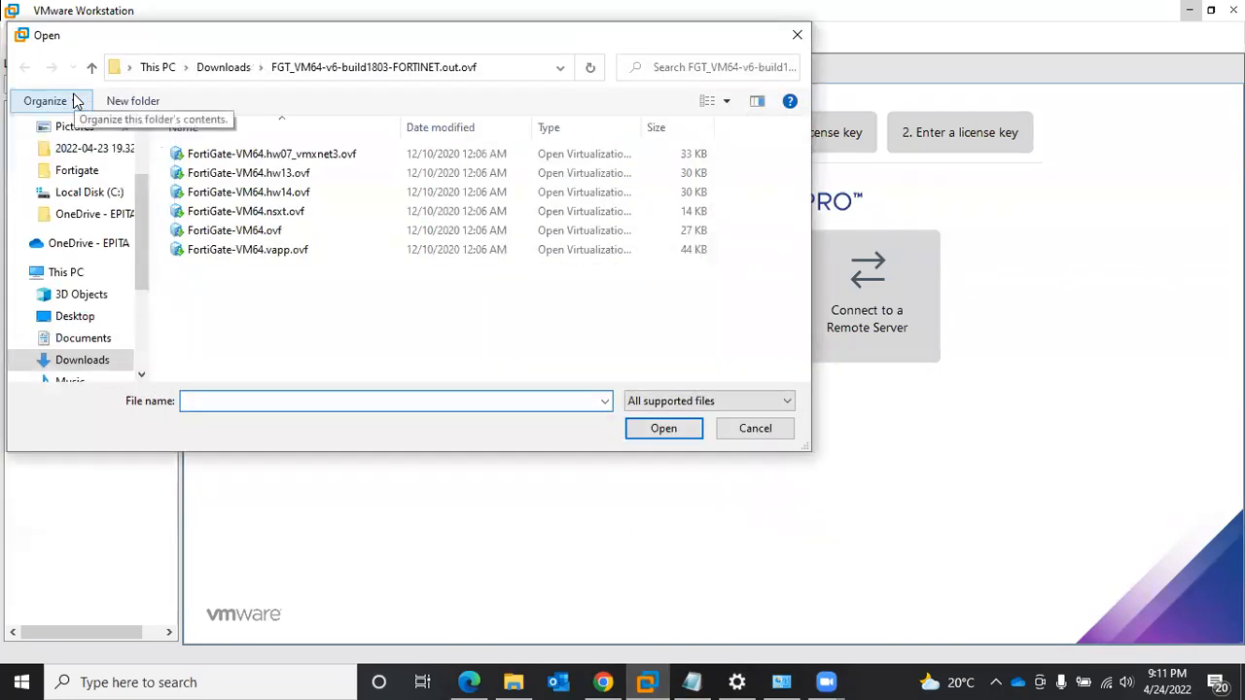
{"action": "left_click", "coordinate": [331, 155]}
{"action": "left_click", "coordinate": [673, 439]}
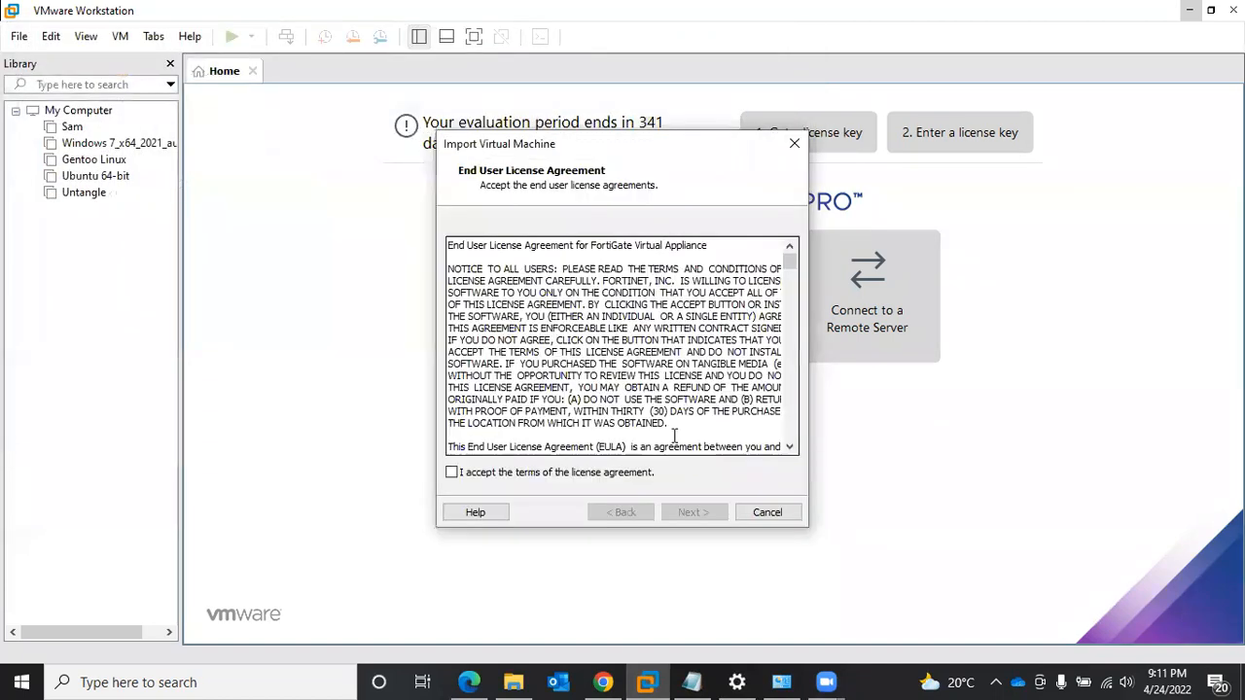
- Accept the FortiGate license agreement and name the new virtual machine Fortigate-1
{"action": "left_click", "coordinate": [594, 470]}
{"action": "left_click", "coordinate": [695, 512]}
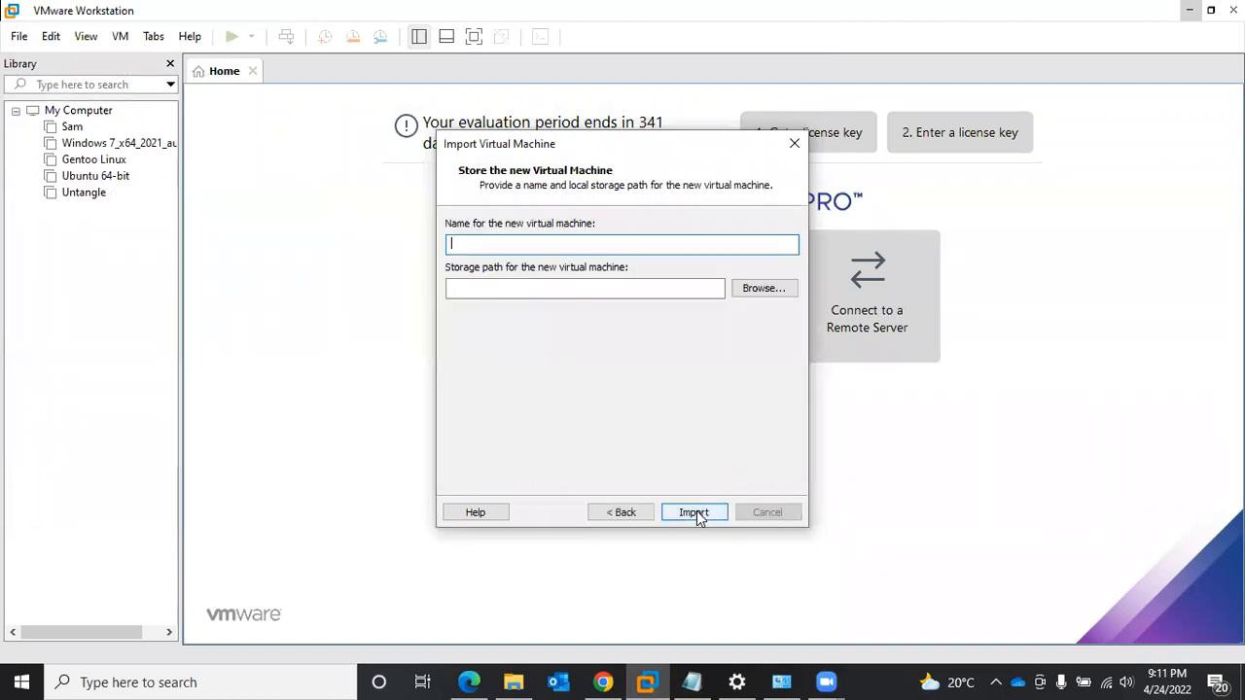
{"action": "type", "text": "F"}
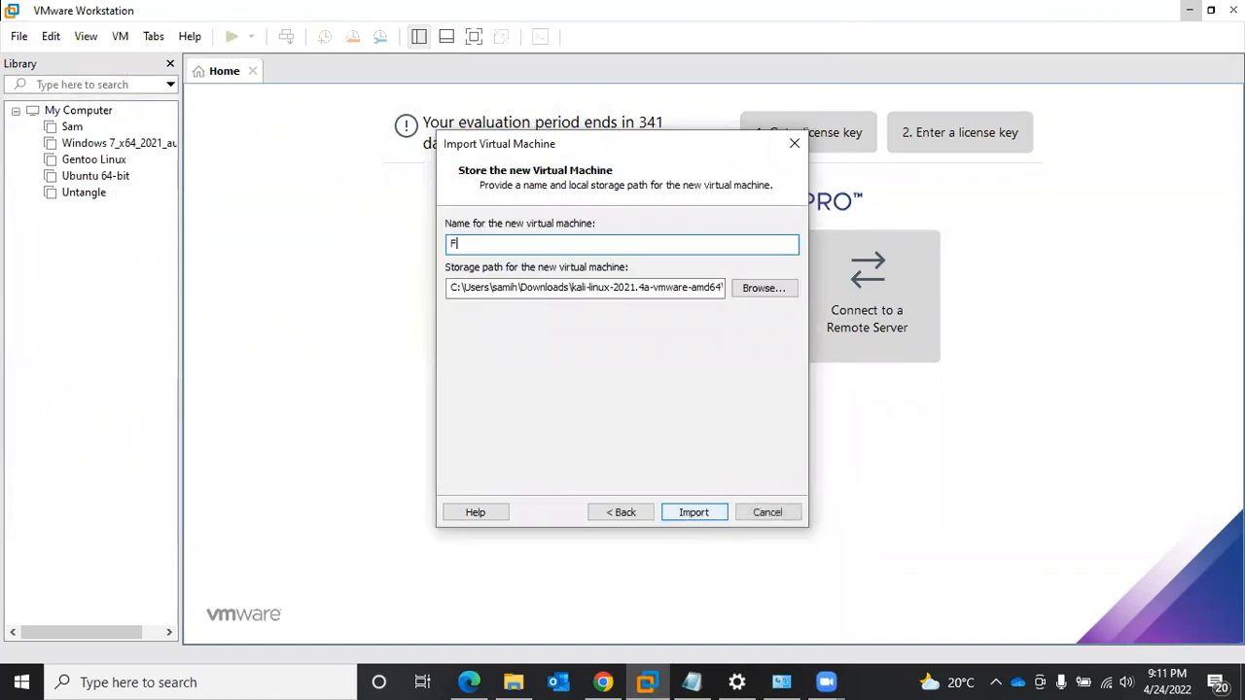
{"action": "type", "text": "ortigate-1"}
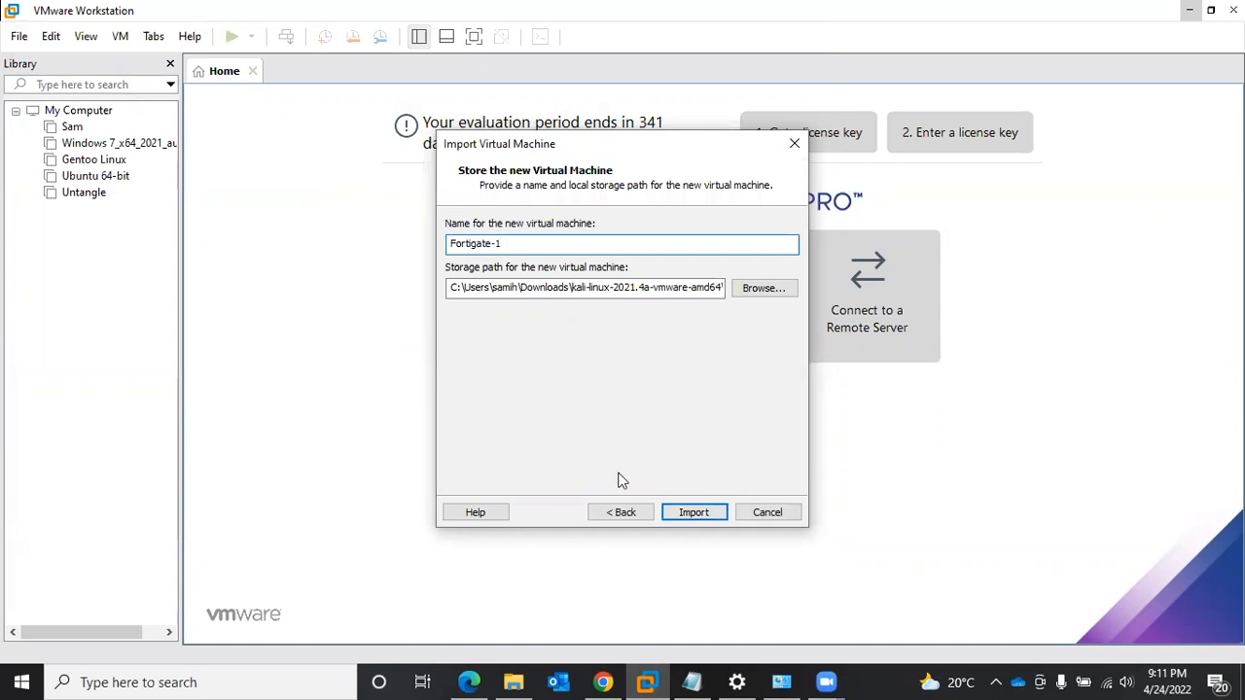
- Set the virtual machine's storage path to the Fortigate VM folder on the Desktop and import it
{"action": "left_click", "coordinate": [751, 290]}
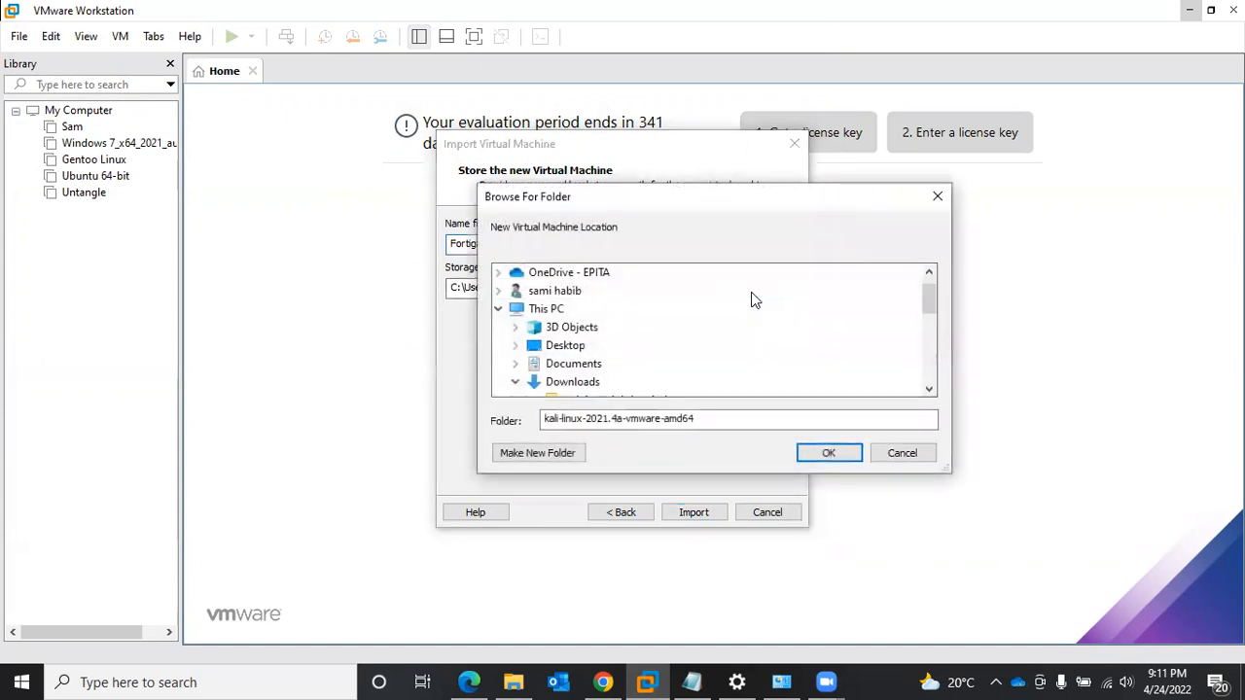
{"action": "left_click", "coordinate": [566, 347]}
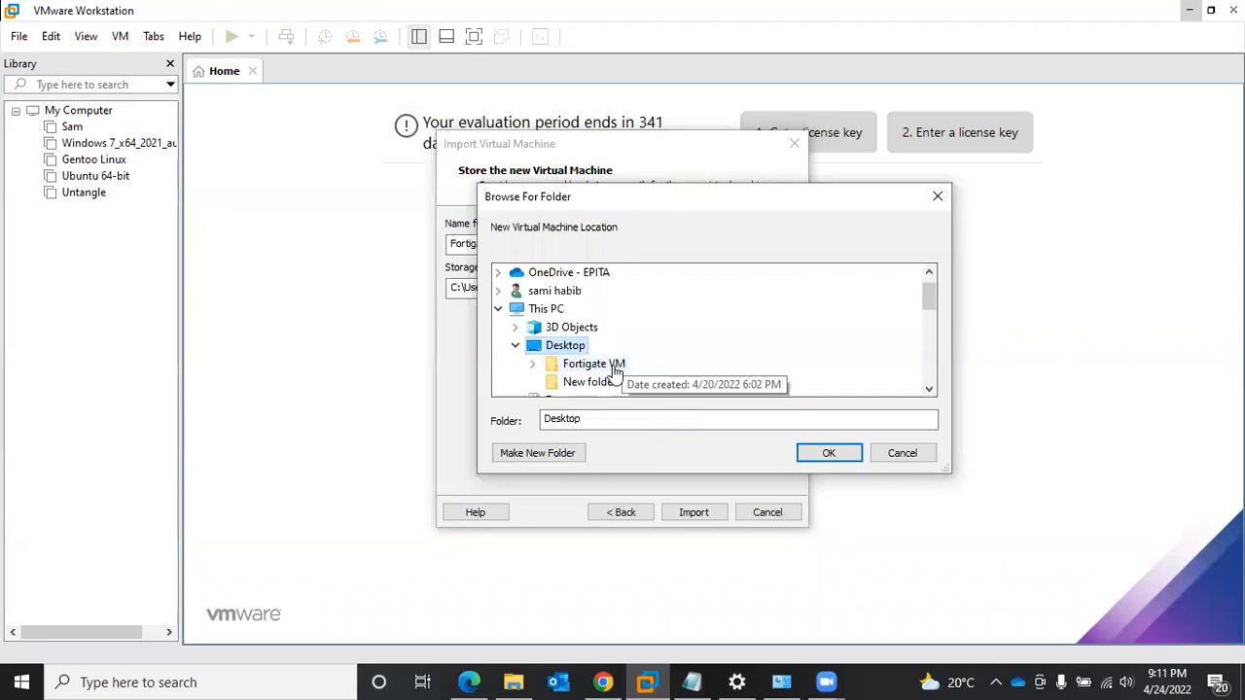
{"action": "left_click", "coordinate": [608, 365]}
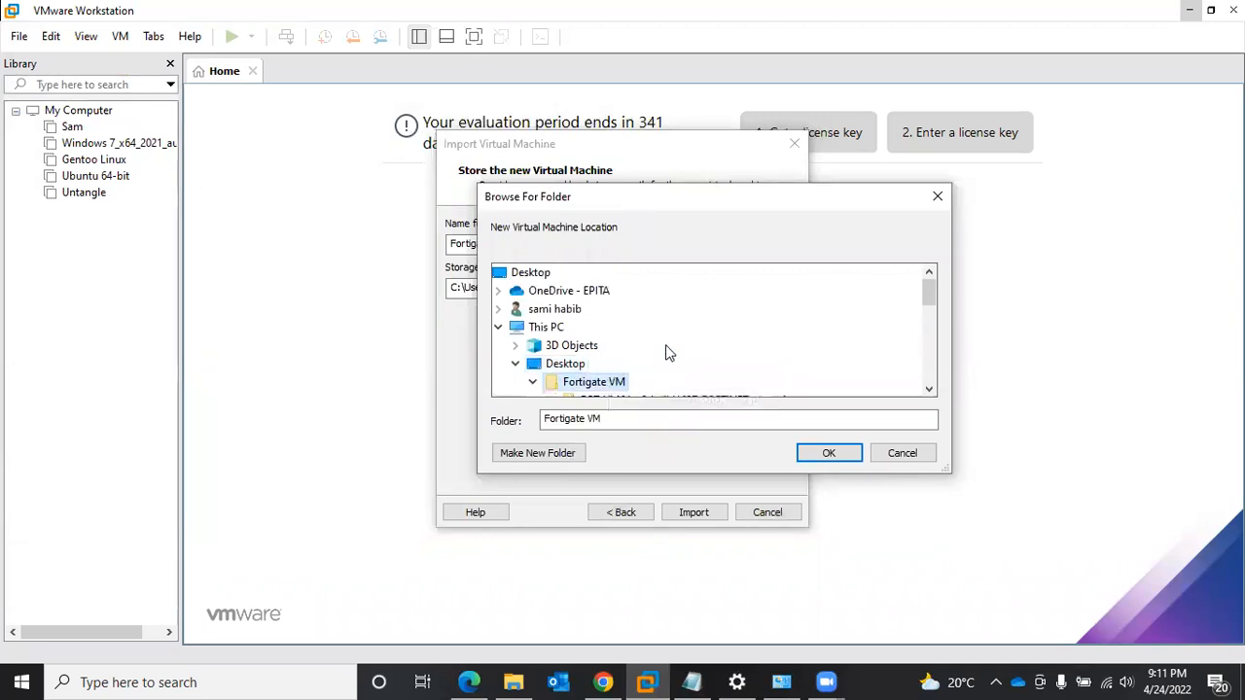
{"action": "scroll", "coordinate": [697, 376], "scroll_direction": "down", "scroll_amount": 1}
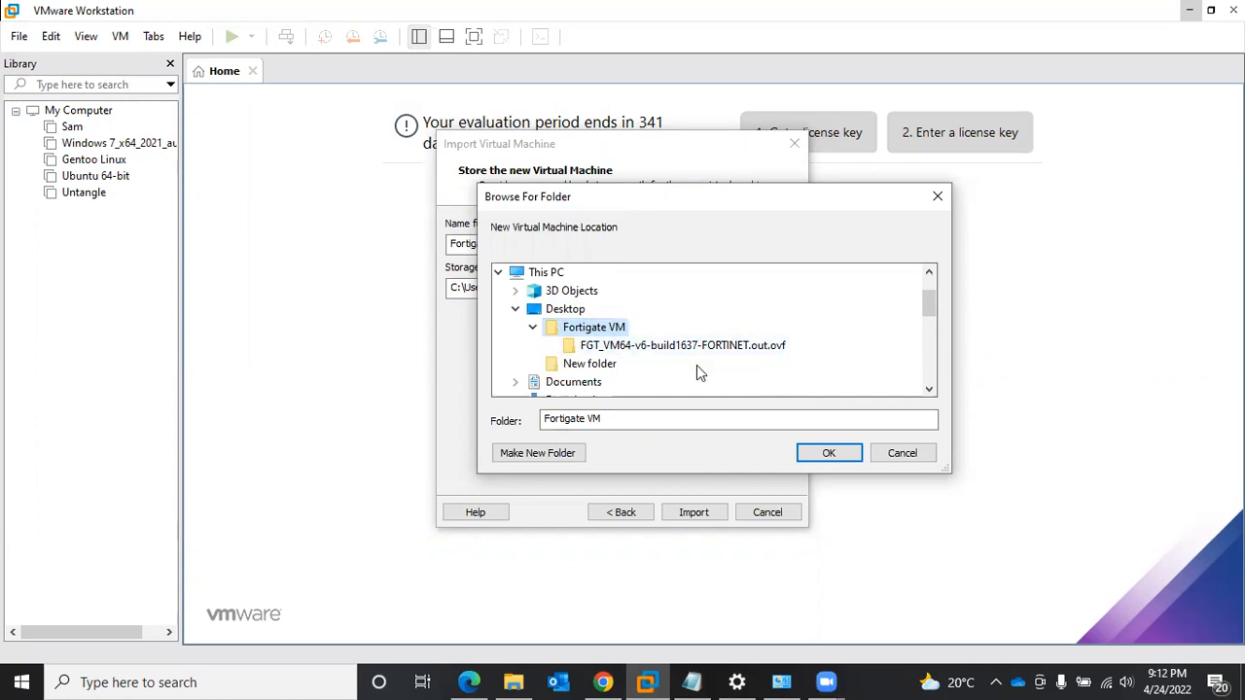
{"action": "left_click", "coordinate": [815, 461]}
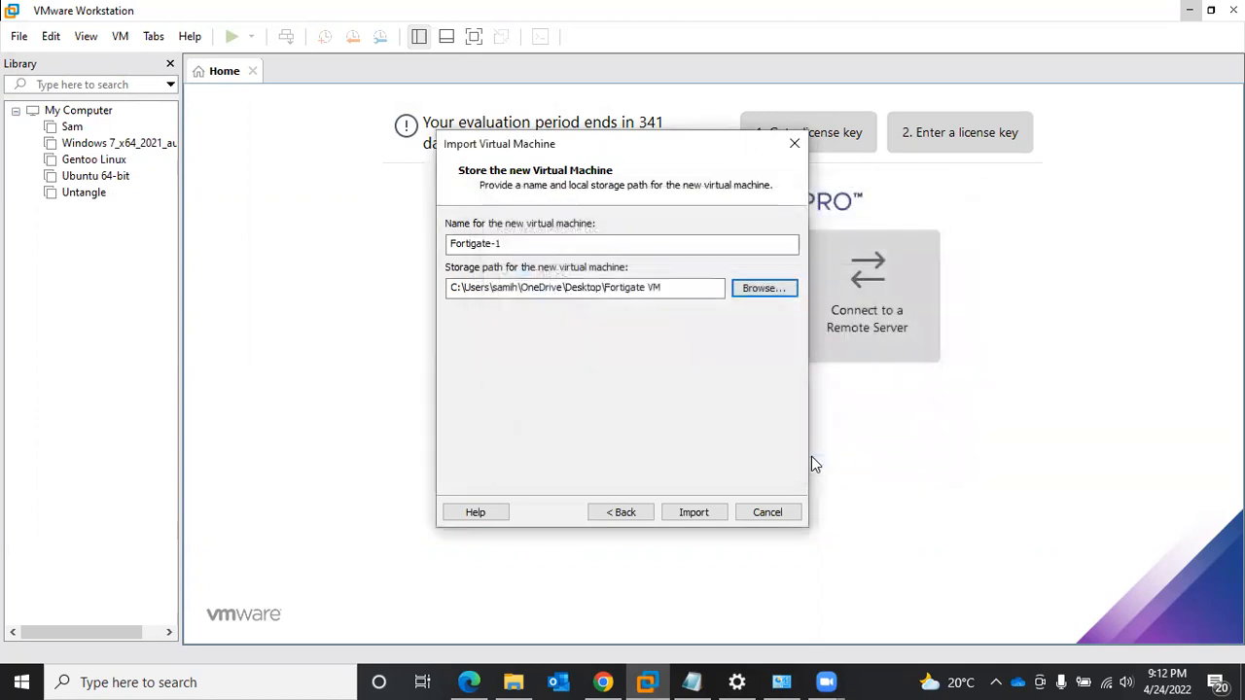
{"action": "left_click", "coordinate": [701, 516]}
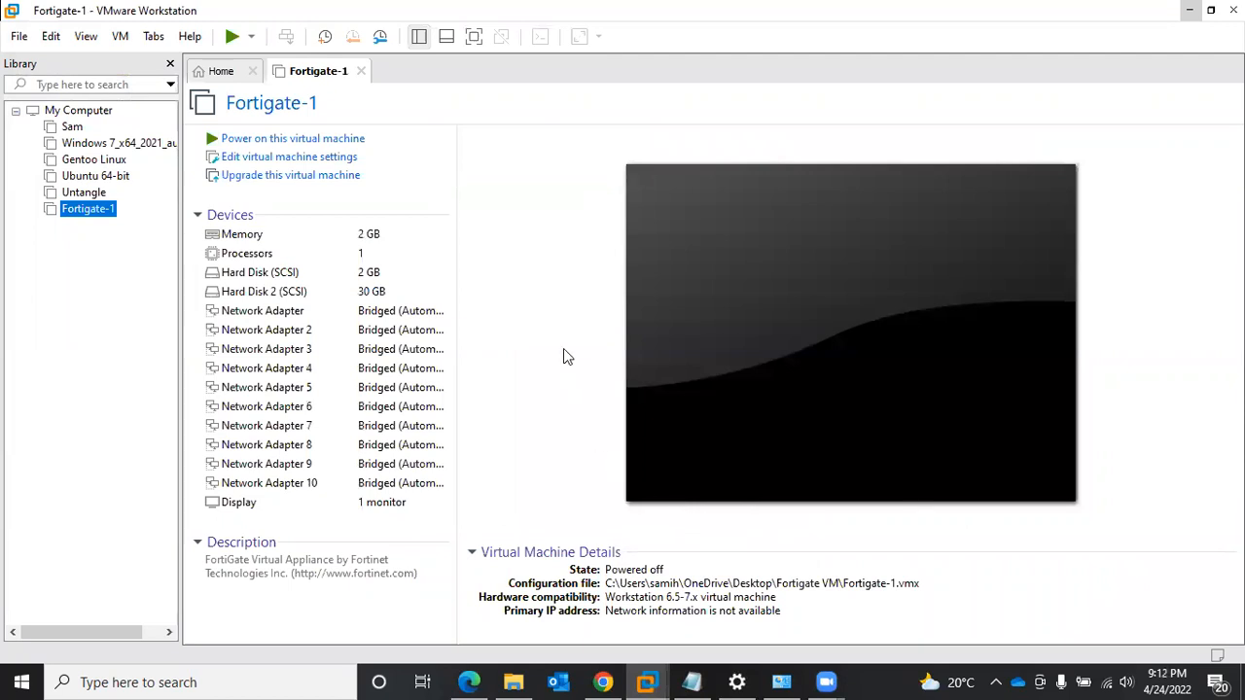
- Open the settings of the Fortigate-1 virtual machine and run the Virtual Network Editor as administrator
{"action": "left_click", "coordinate": [306, 158]}
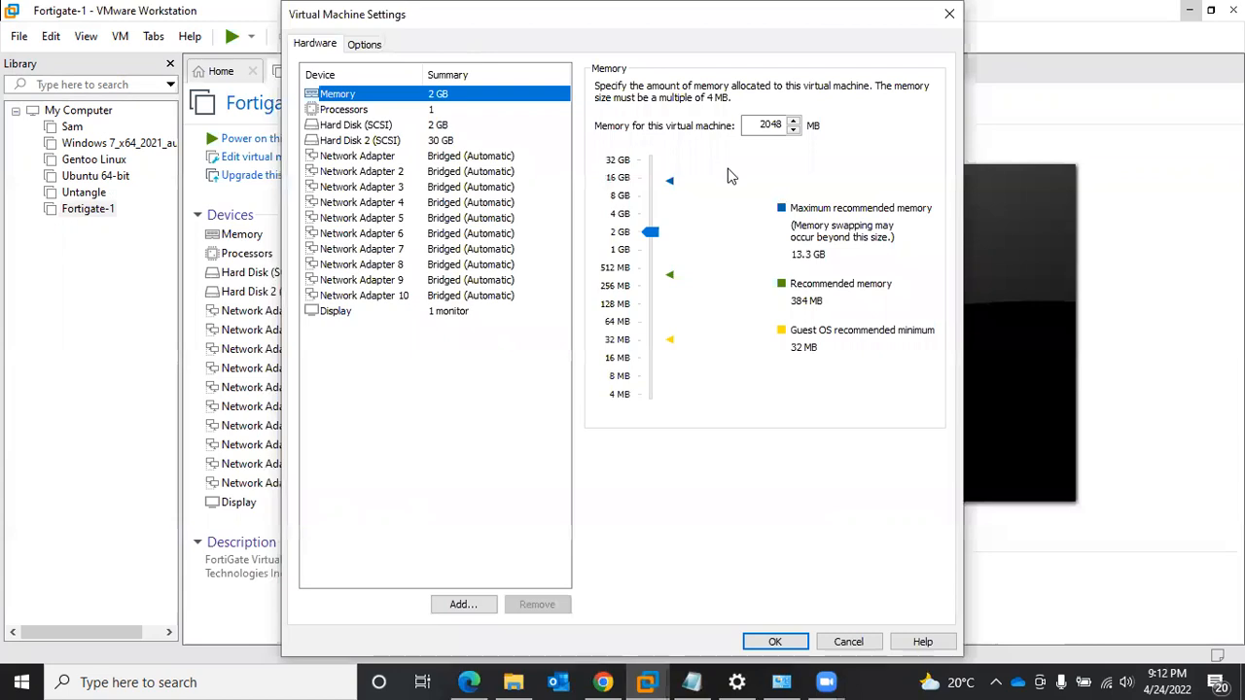
{"action": "left_click", "coordinate": [280, 681]}
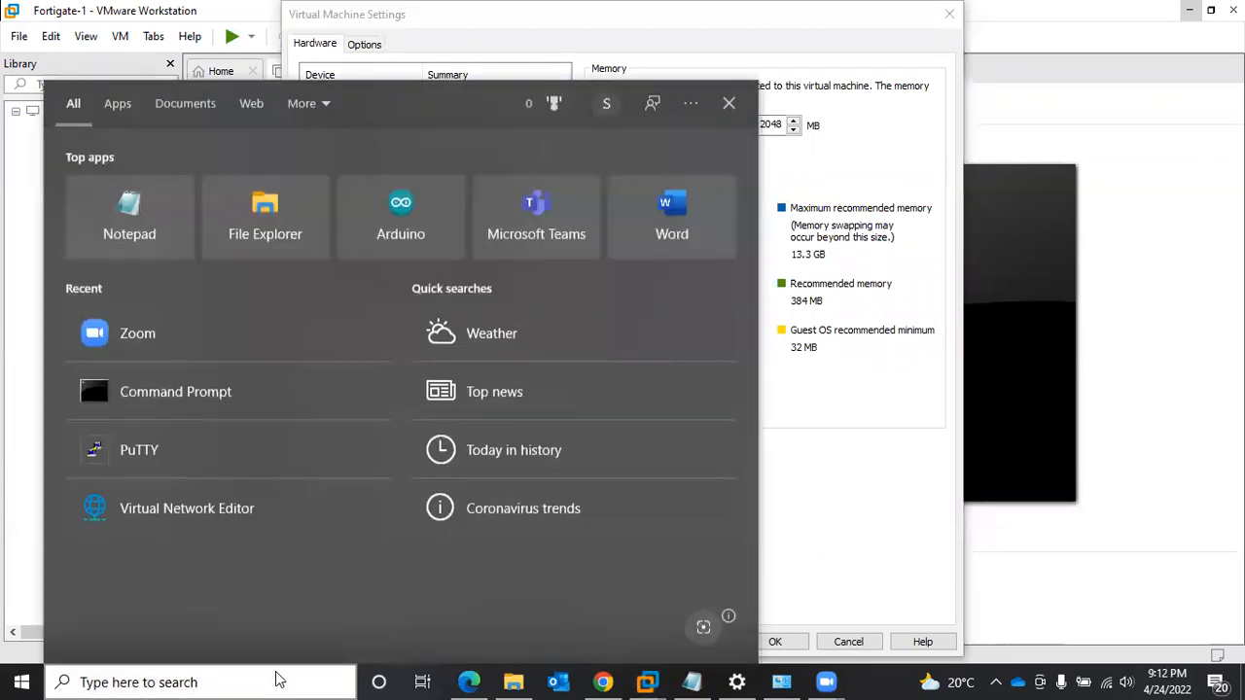
{"action": "type", "text": "vir"}
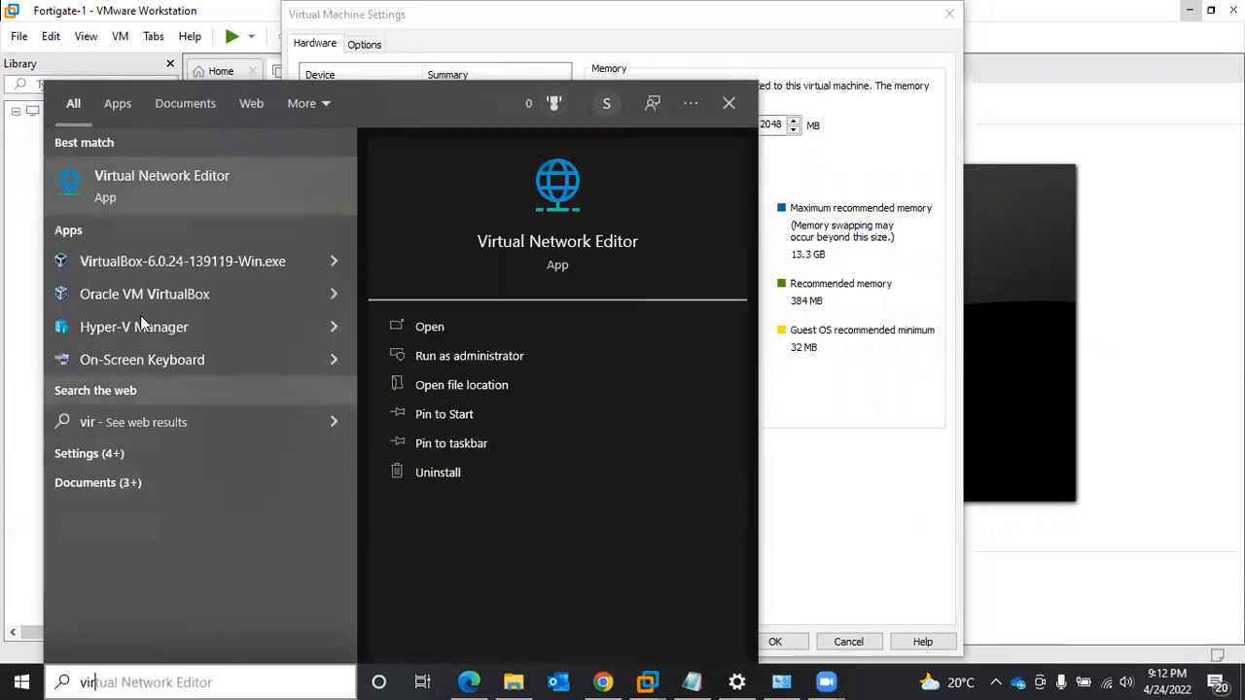
{"action": "right_click", "coordinate": [217, 181]}
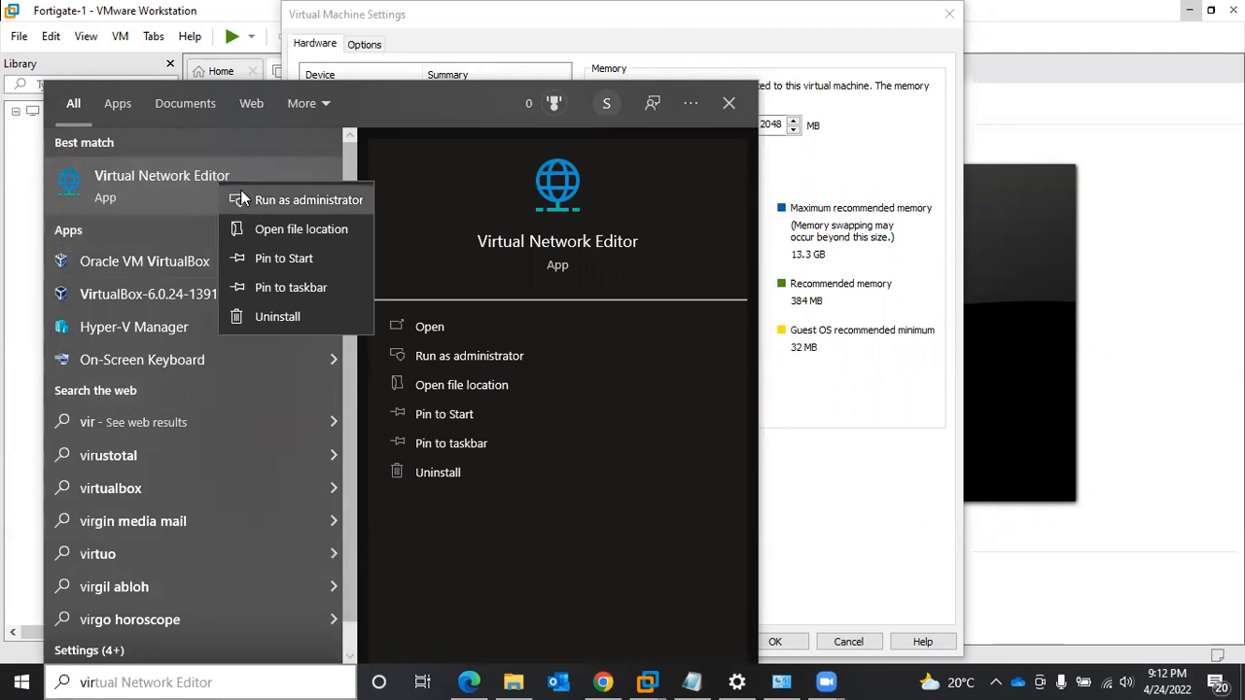
{"action": "left_click", "coordinate": [242, 199]}
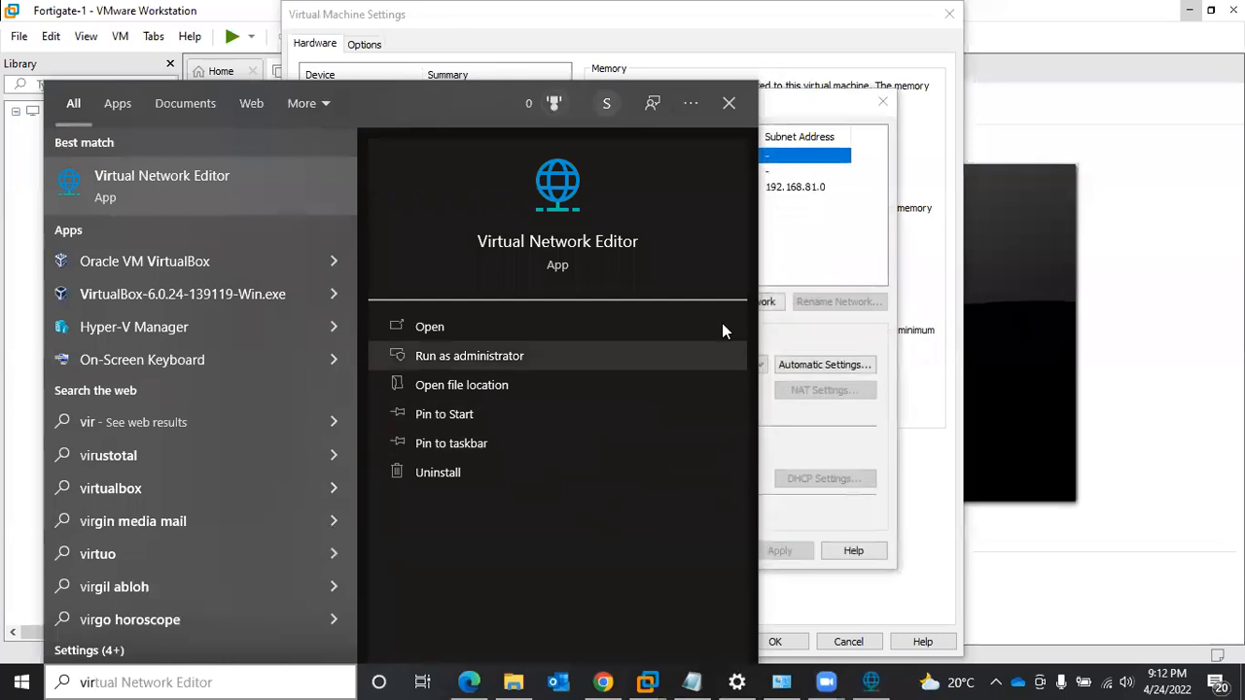
{"action": "left_click", "coordinate": [828, 248]}
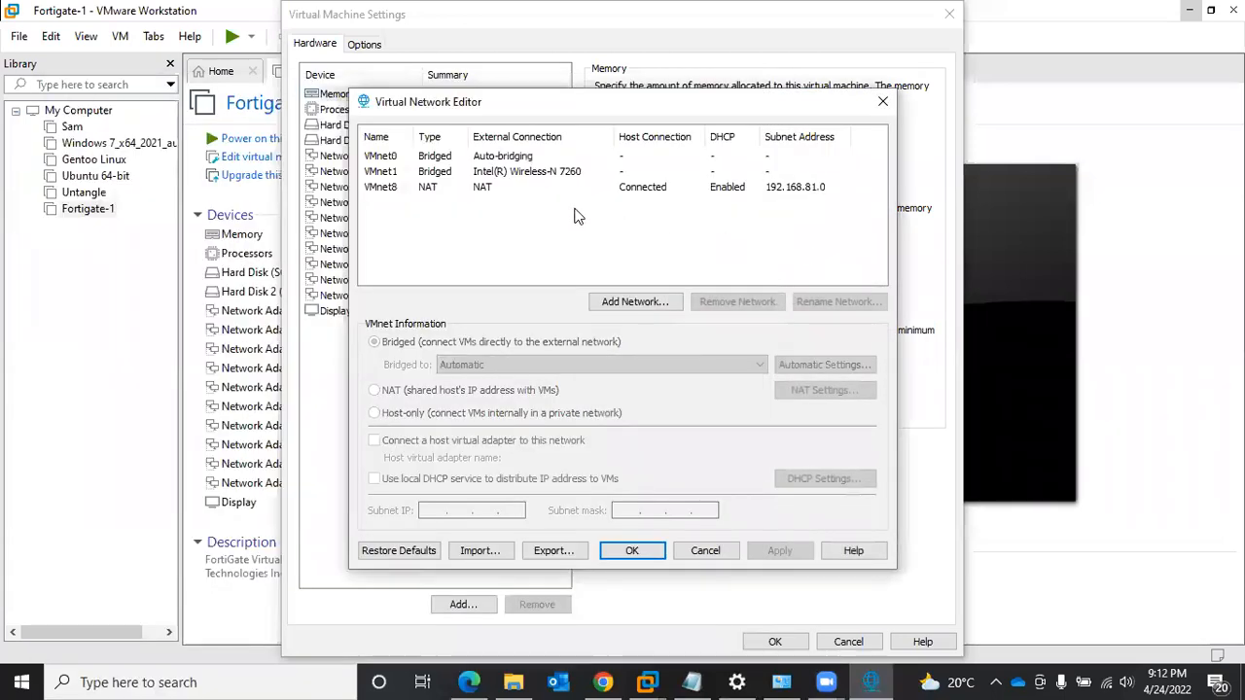
- Check the bridged VMnet1 network and add a new virtual network VMnet10
{"action": "left_click", "coordinate": [479, 175]}
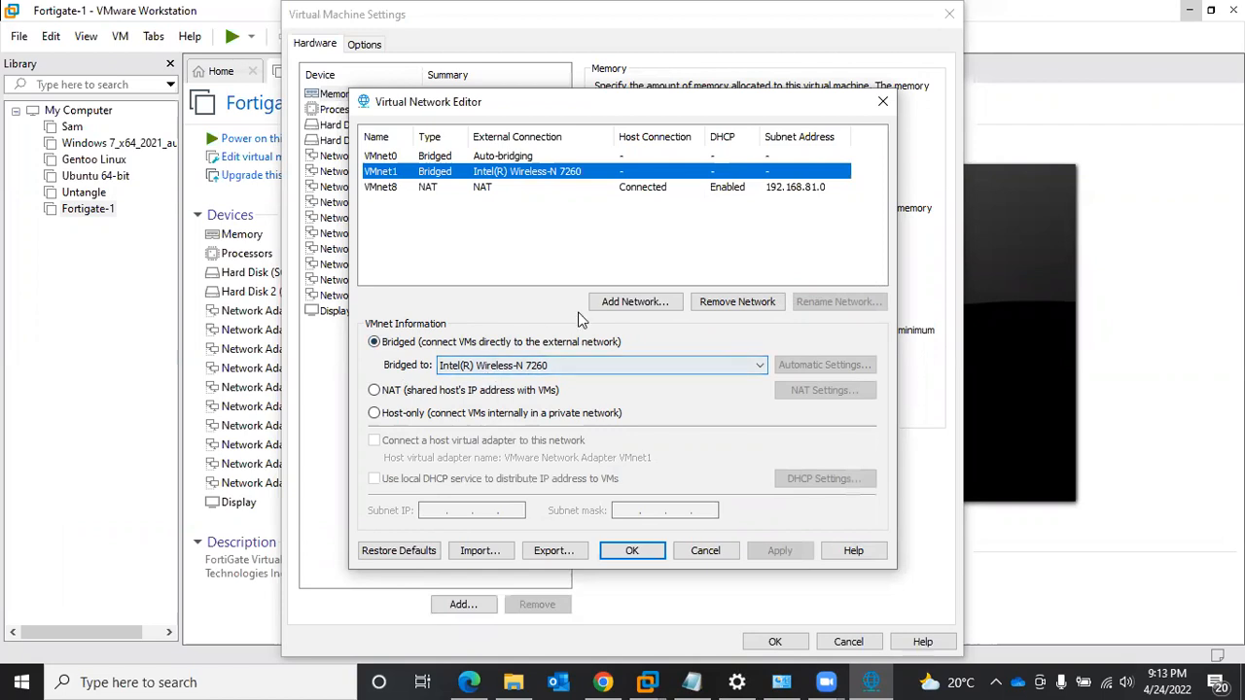
{"action": "left_click", "coordinate": [611, 303]}
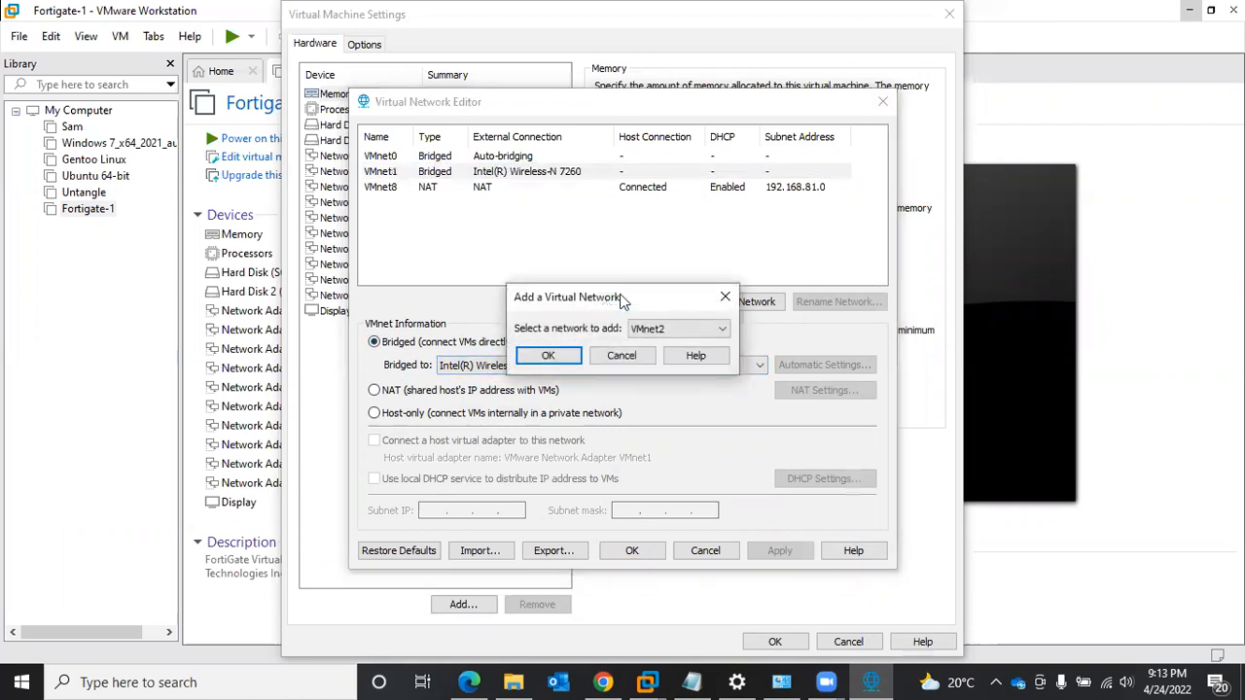
{"action": "left_click", "coordinate": [652, 328]}
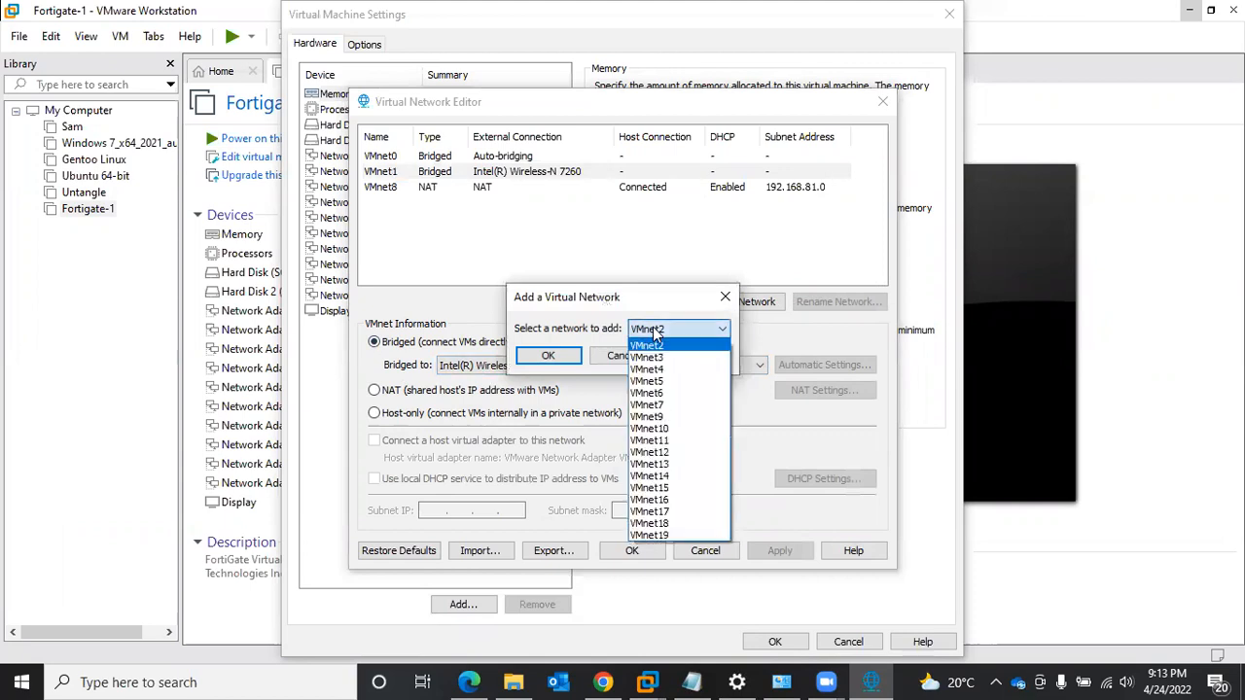
{"action": "left_click", "coordinate": [672, 429]}
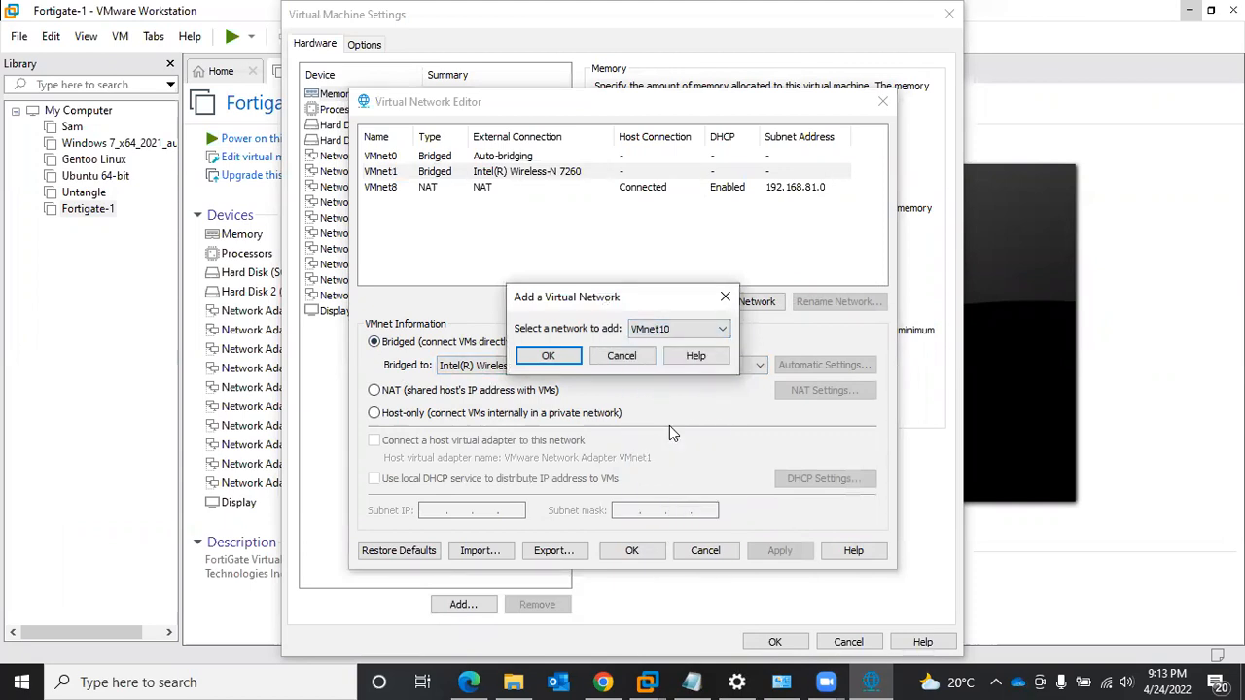
{"action": "left_click", "coordinate": [550, 355]}
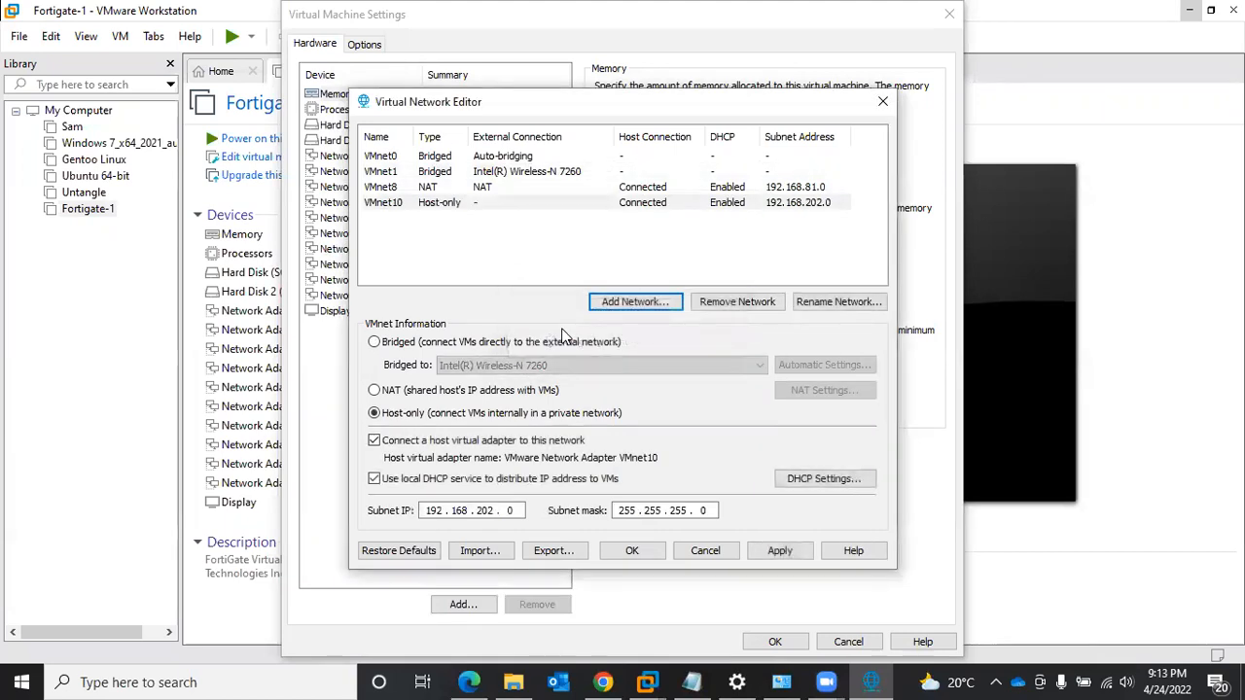
- Disable the local DHCP service on VMnet10, keep its host virtual adapter connected, and set the subnet IP to 192.168.10.0
{"action": "left_click", "coordinate": [439, 202]}
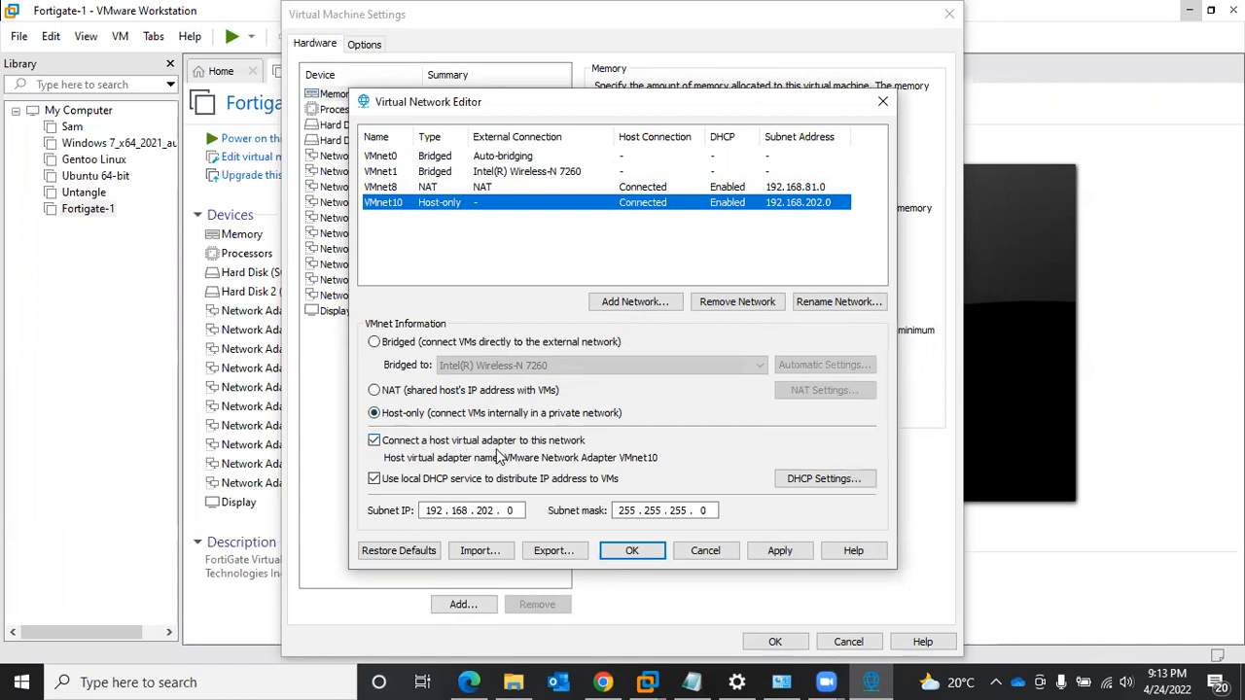
{"action": "left_click", "coordinate": [579, 441]}
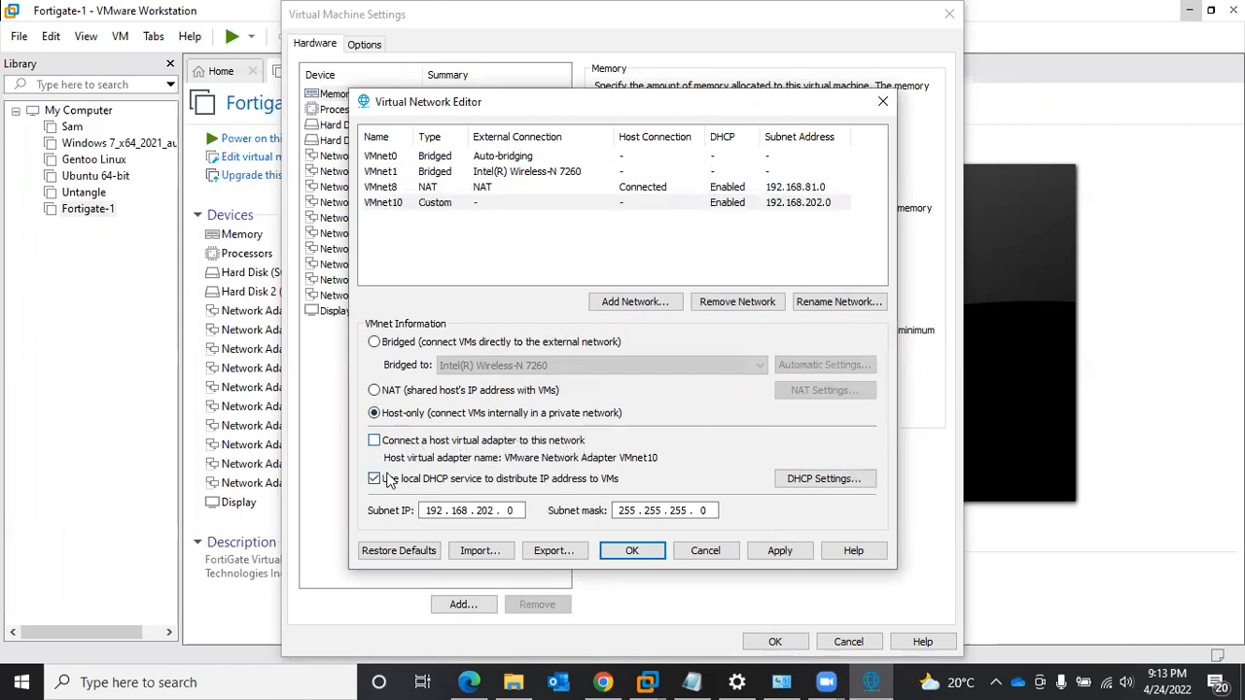
{"action": "left_click", "coordinate": [375, 441]}
{"action": "left_click", "coordinate": [375, 480]}
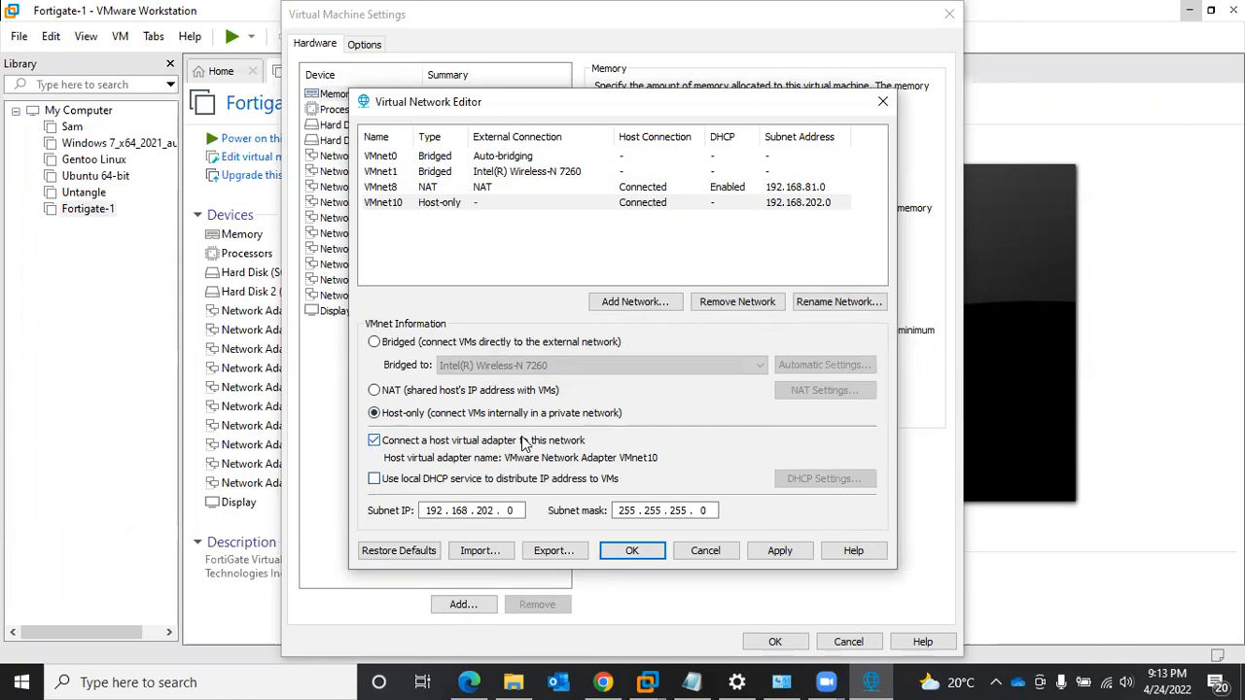
{"action": "left_click", "coordinate": [494, 515]}
{"action": "key", "text": "BackSpace"}
{"action": "key", "text": "BackSpace"}
{"action": "key", "text": "BackSpace"}
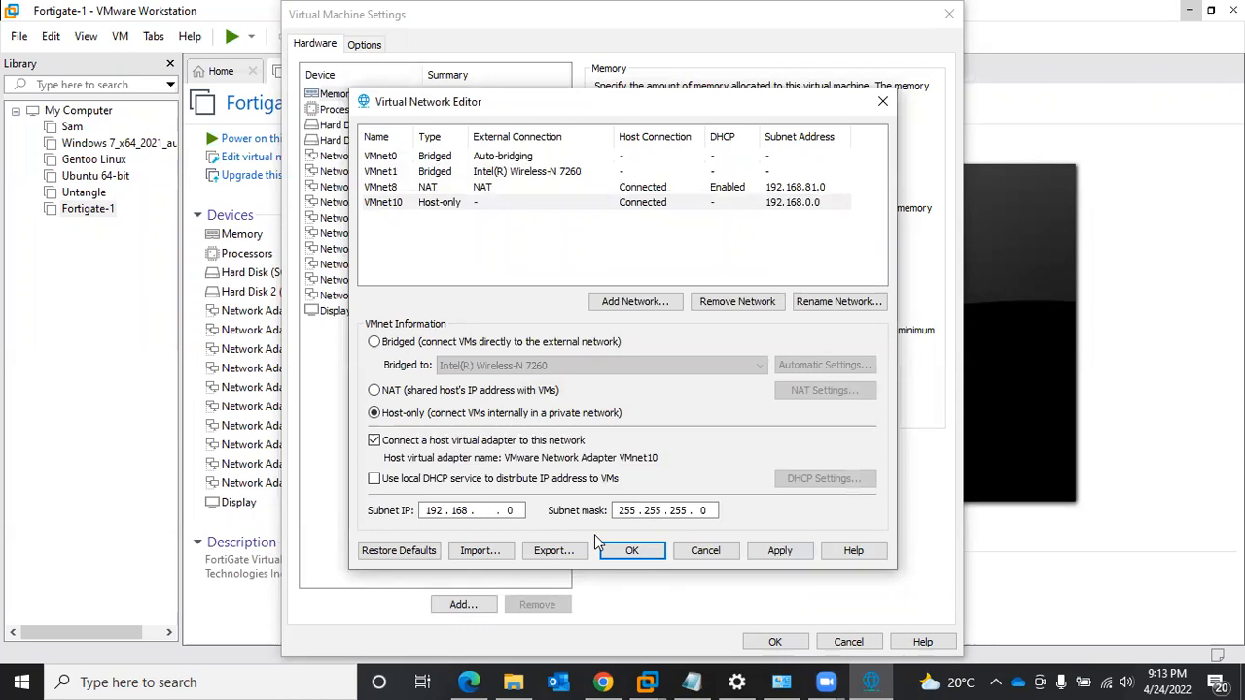
{"action": "type", "text": "10"}
- Add another virtual network, VMnet11
{"action": "left_click", "coordinate": [635, 302]}
{"action": "left_click", "coordinate": [667, 328]}
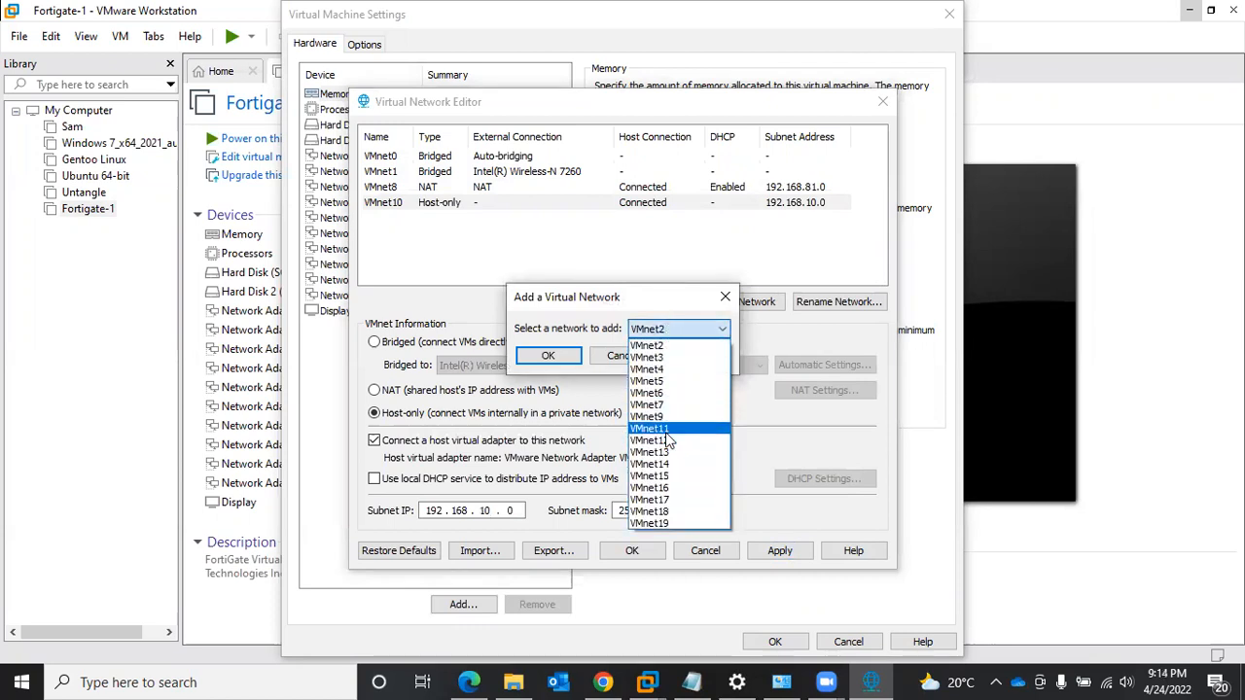
{"action": "left_click", "coordinate": [669, 429]}
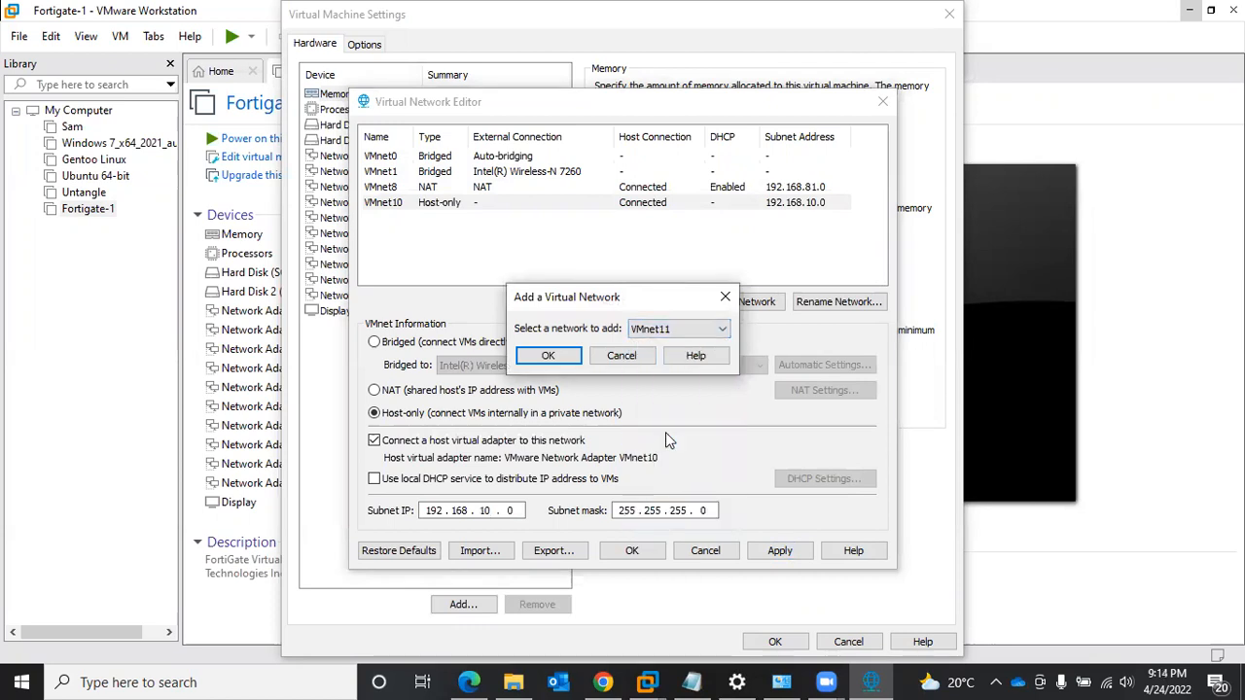
{"action": "left_click", "coordinate": [551, 356]}
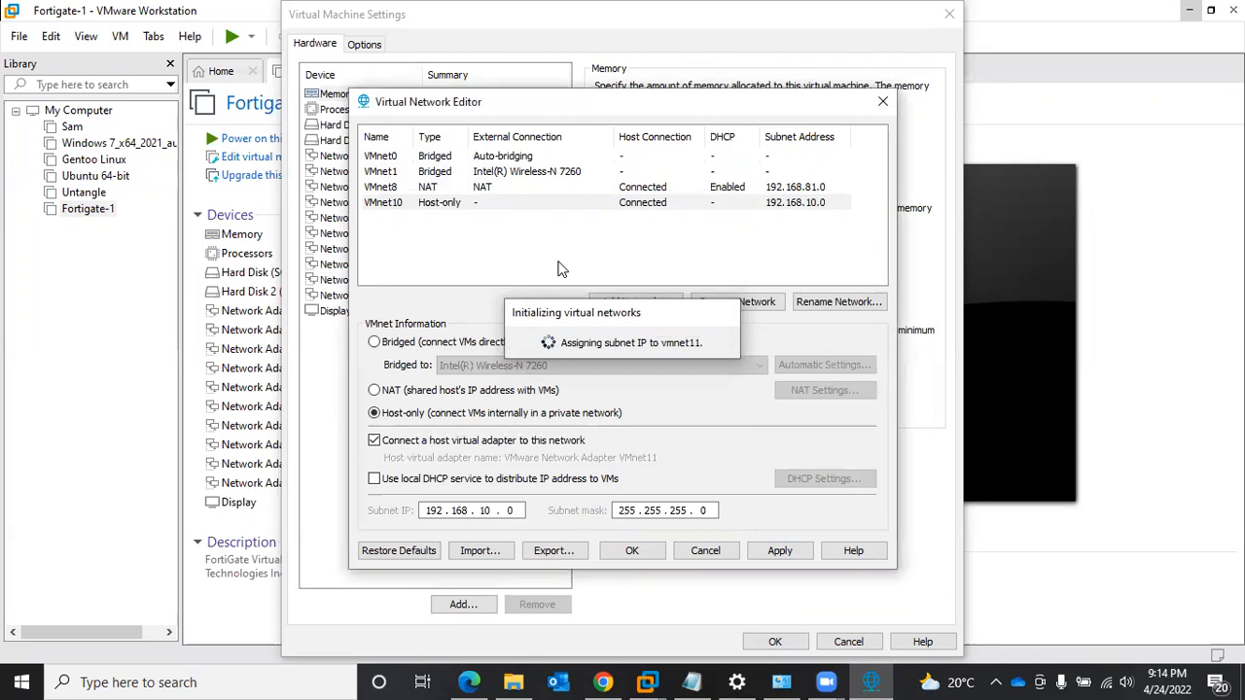
- Disable the local DHCP service on VMnet11, set its subnet IP to 192.168.11.0, and apply the network changes
{"action": "left_click", "coordinate": [413, 442]}
{"action": "left_click", "coordinate": [413, 442]}
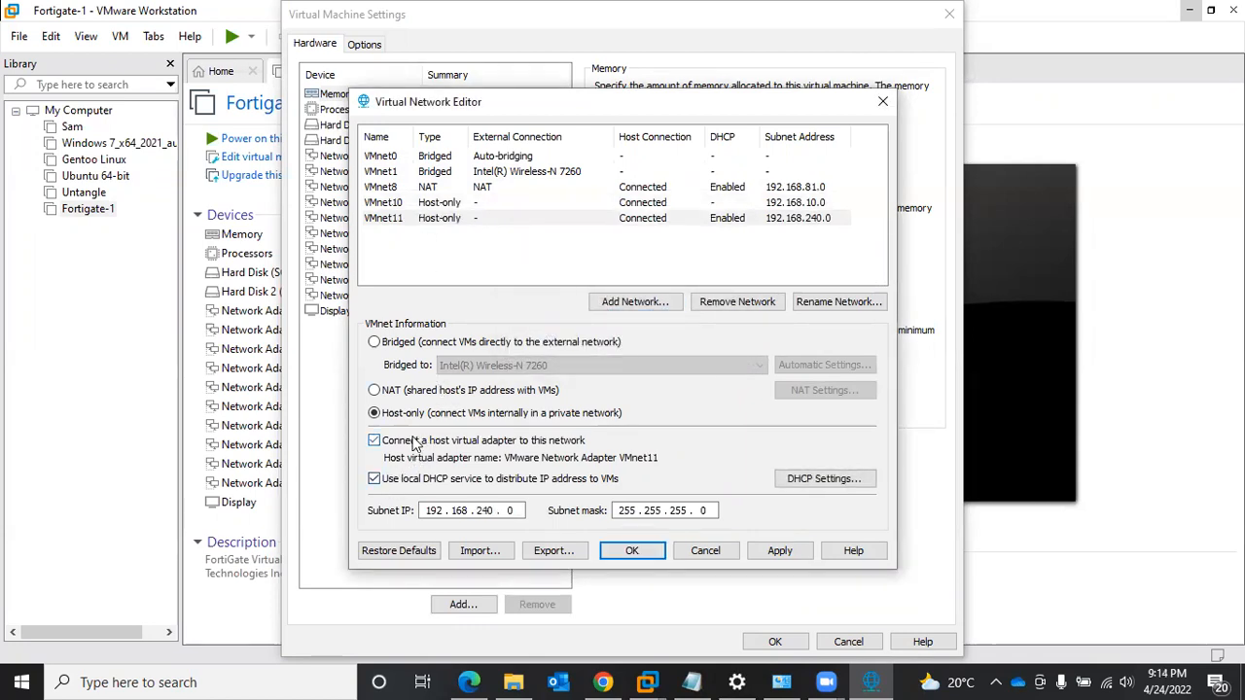
{"action": "left_click", "coordinate": [386, 484]}
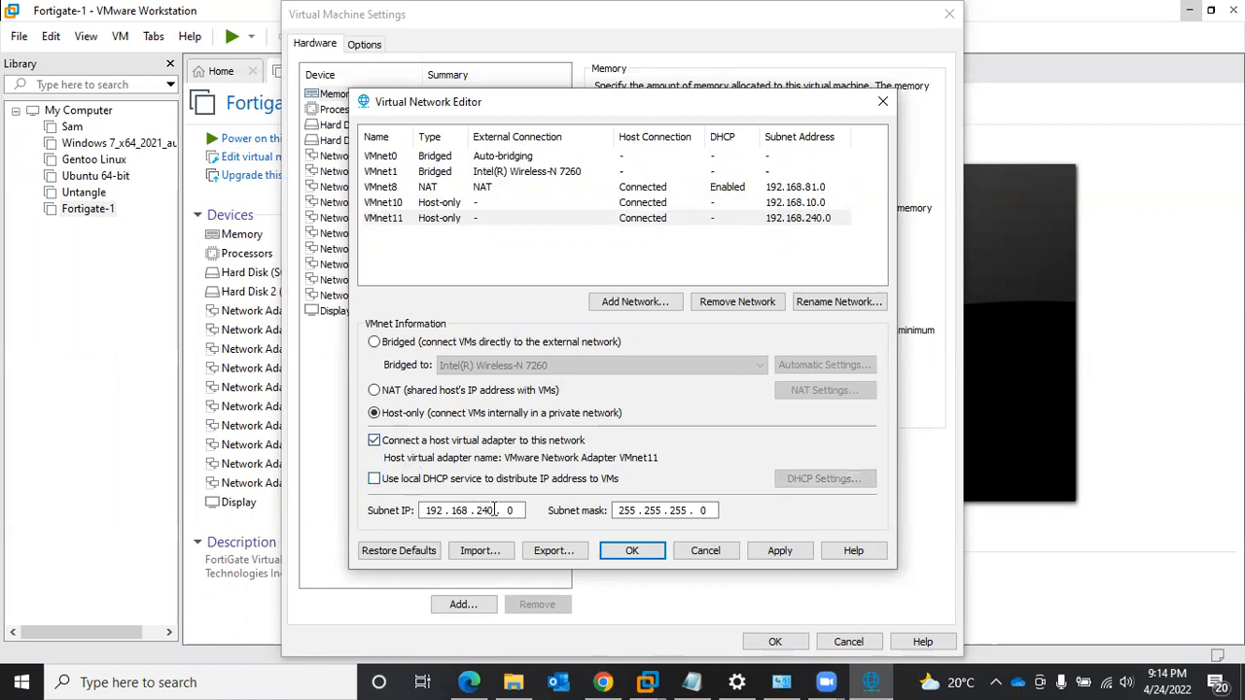
{"action": "key", "text": "BackSpace"}
{"action": "key", "text": "BackSpace"}
{"action": "key", "text": "BackSpace"}
{"action": "type", "text": "11"}
{"action": "left_click", "coordinate": [782, 557]}
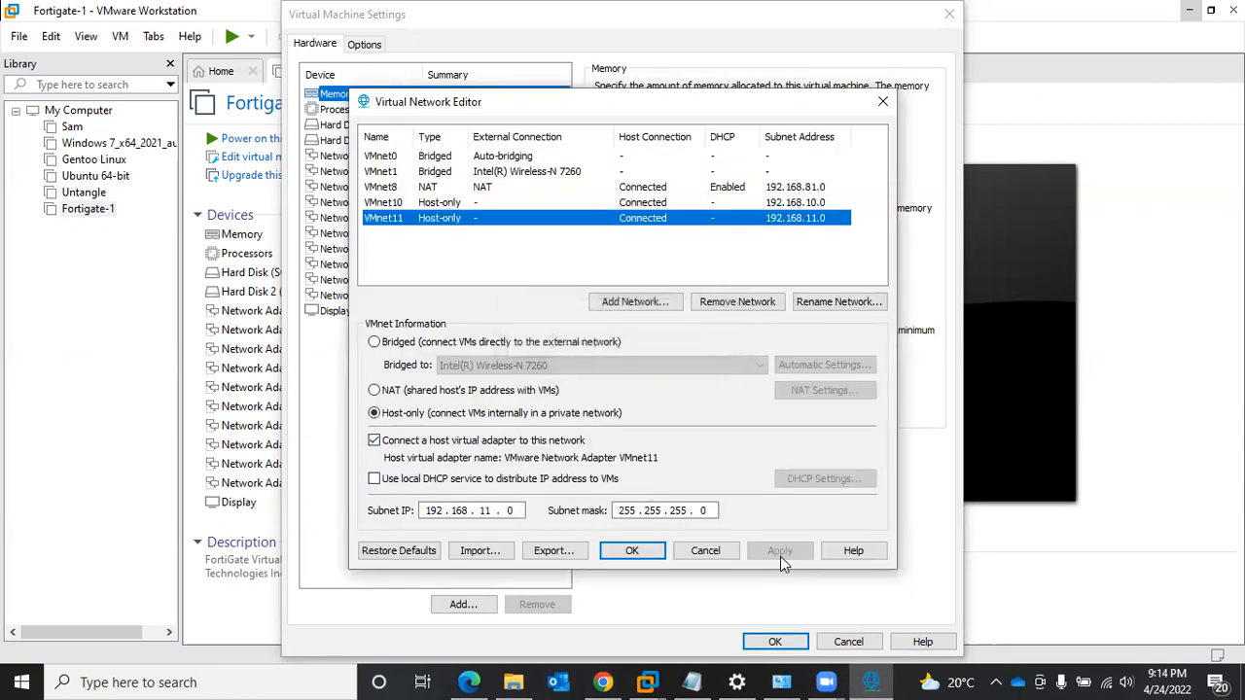
- Confirm the virtual network configuration and open the list of network connections in Windows network settings
{"action": "left_click", "coordinate": [640, 559]}
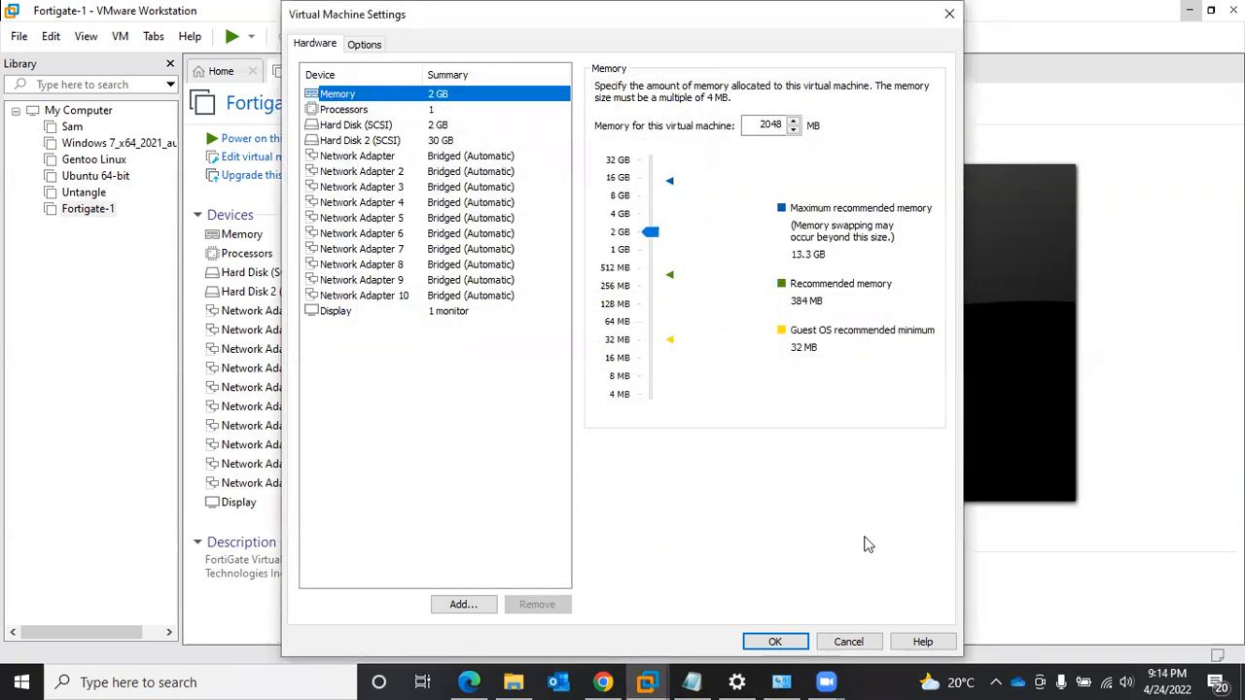
{"action": "right_click", "coordinate": [1107, 681]}
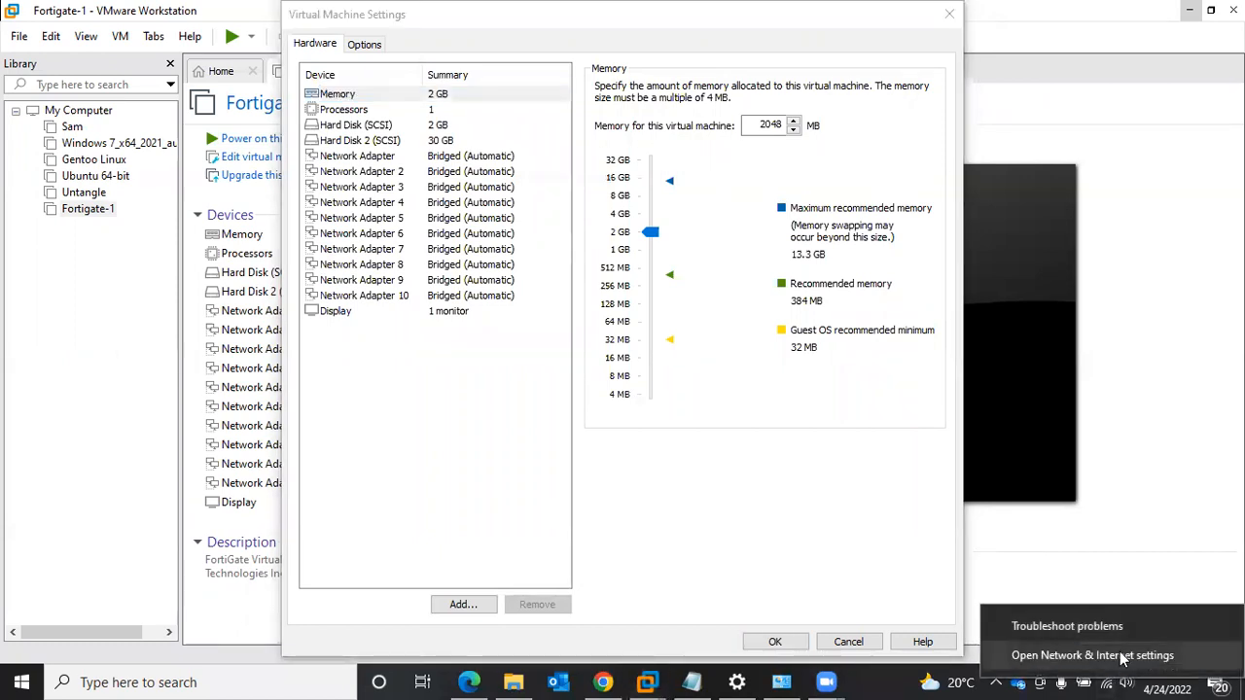
{"action": "left_click", "coordinate": [1109, 657]}
{"action": "left_click", "coordinate": [419, 556]}
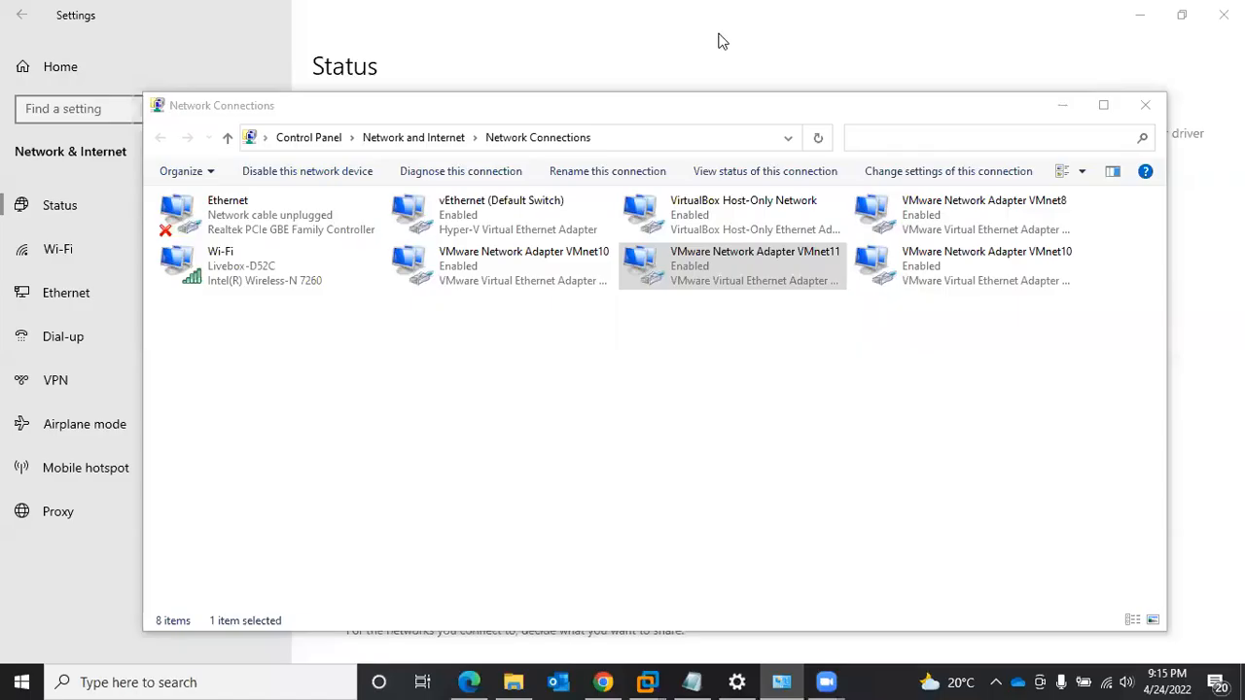
{"action": "left_click", "coordinate": [589, 337]}
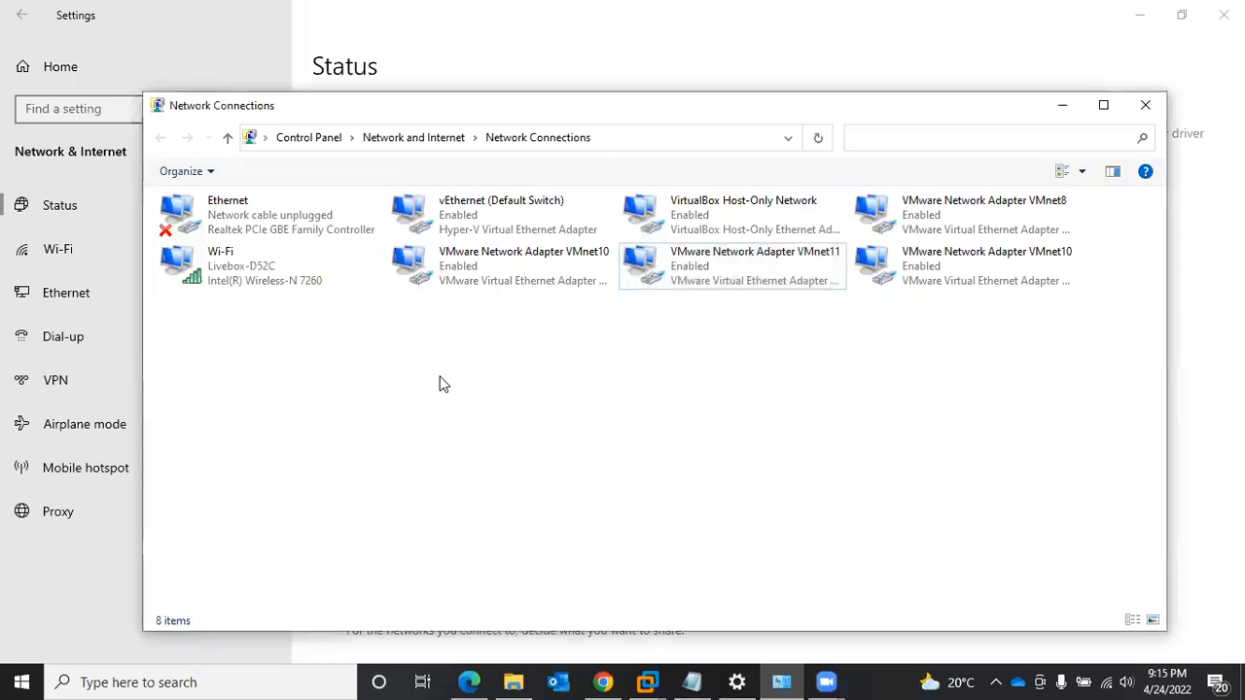
- Rename the VMware Network Adapter VMnet10 connection to WAN-10
{"action": "left_click", "coordinate": [518, 276]}
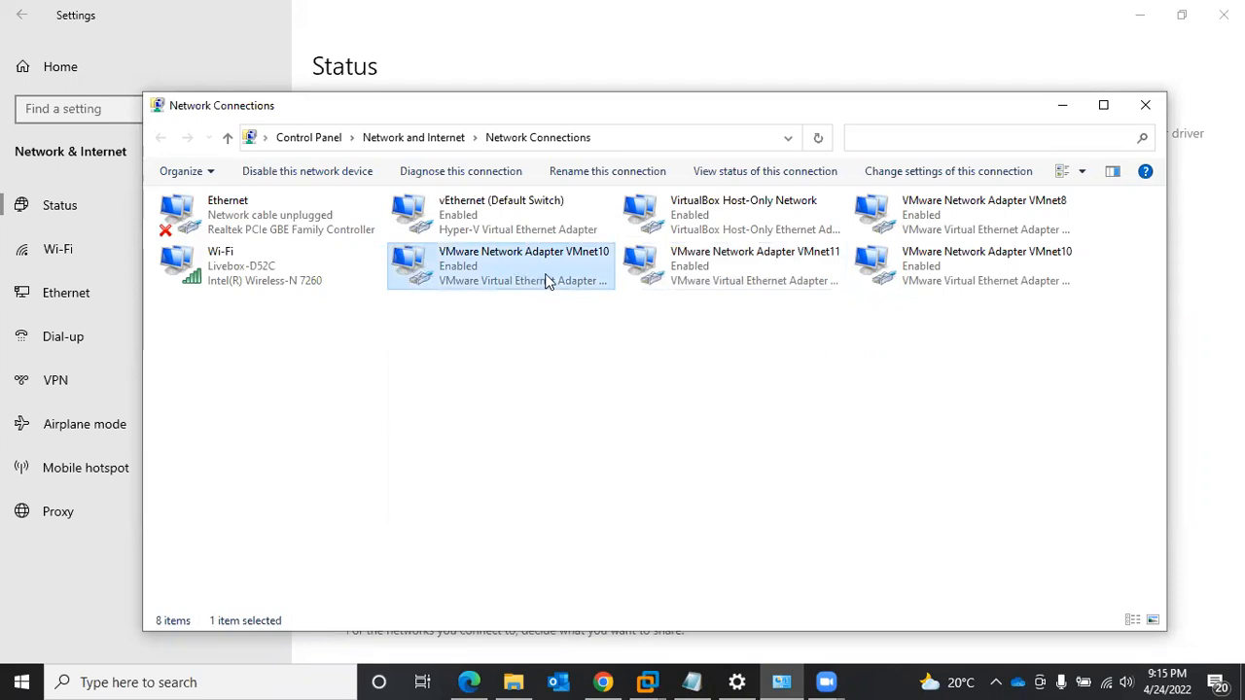
{"action": "left_click", "coordinate": [706, 265]}
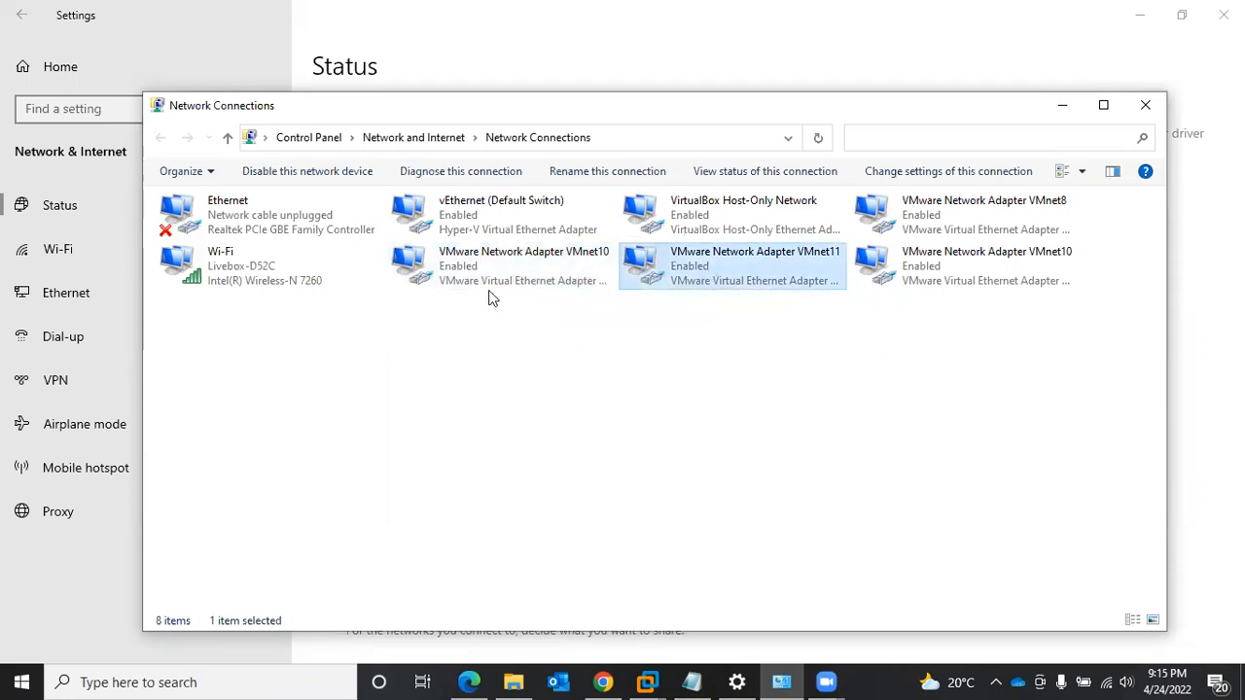
{"action": "left_click", "coordinate": [468, 270]}
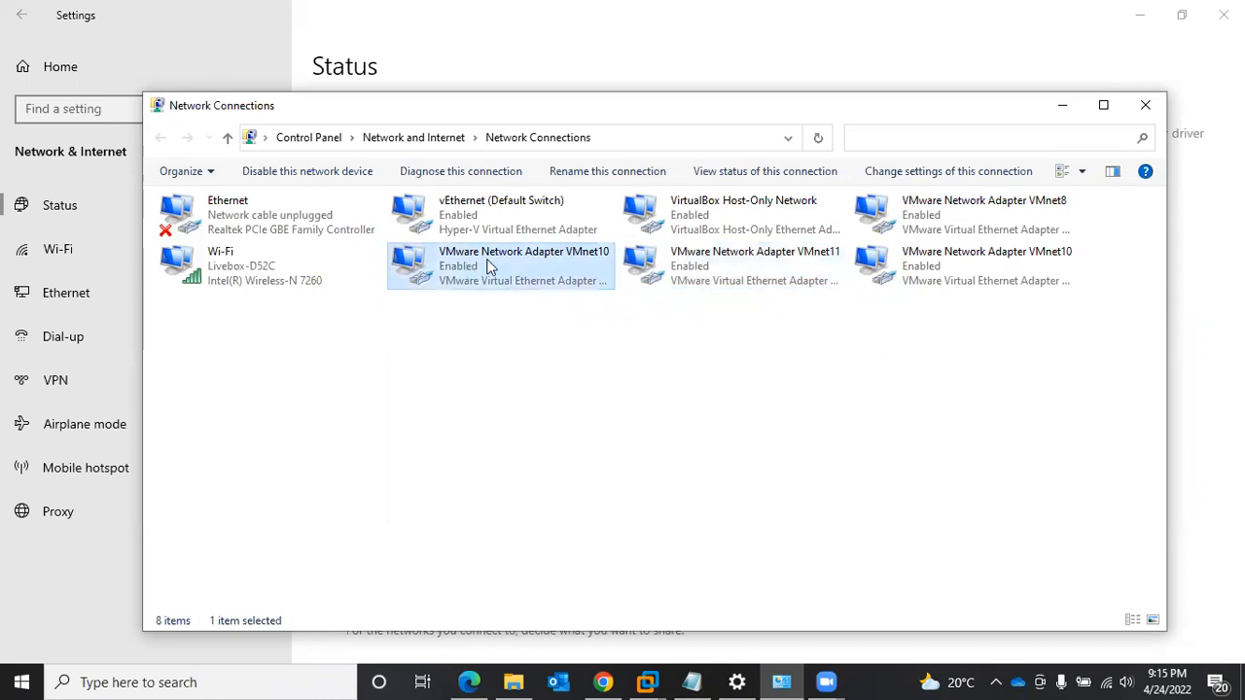
{"action": "right_click", "coordinate": [490, 269]}
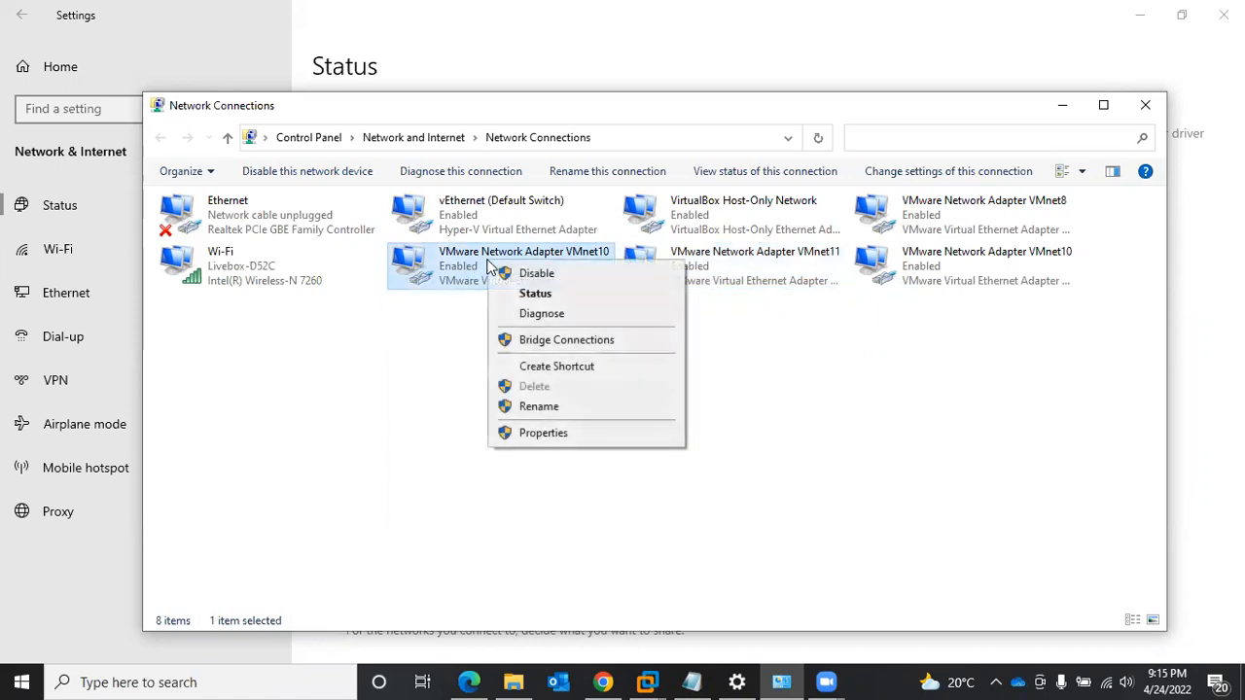
{"action": "left_click", "coordinate": [540, 406]}
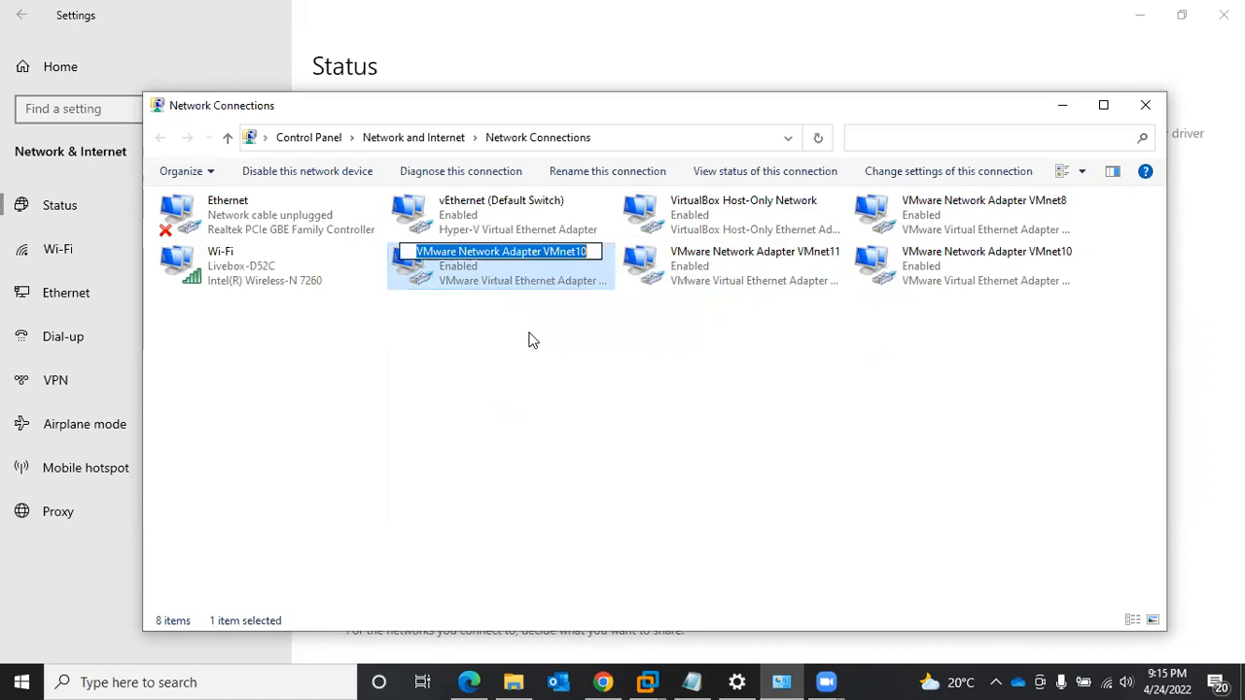
{"action": "type", "text": "WAN"}
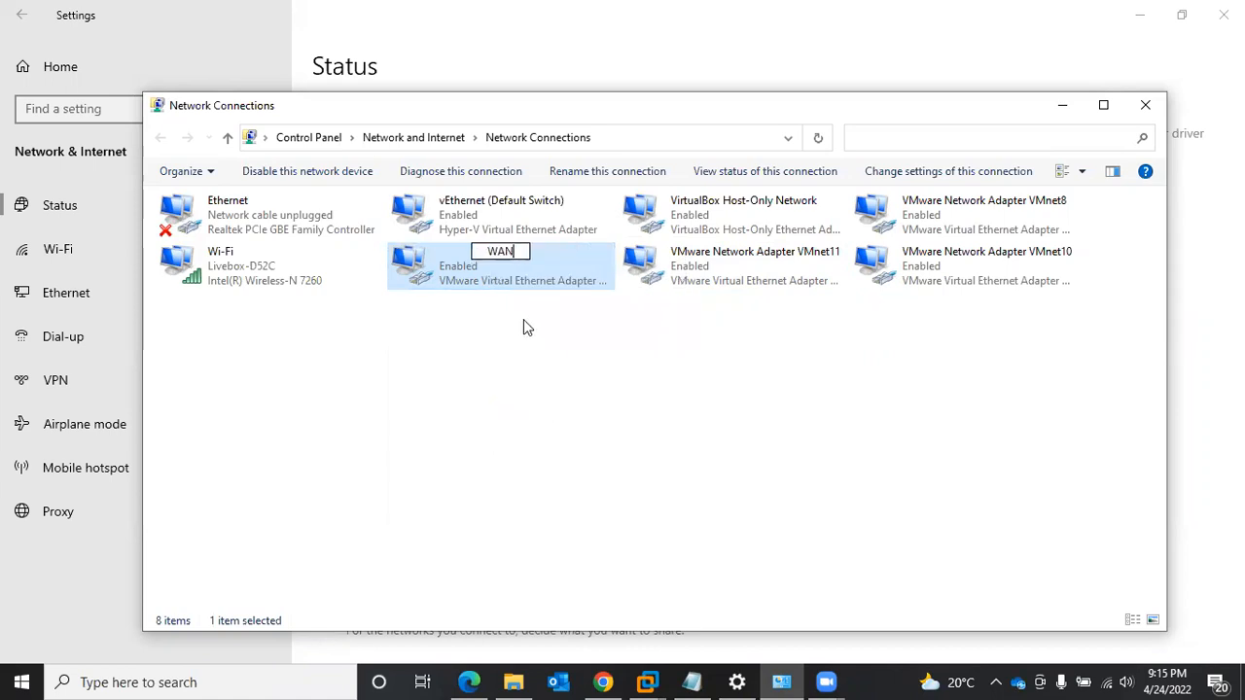
{"action": "type", "text": "-10"}
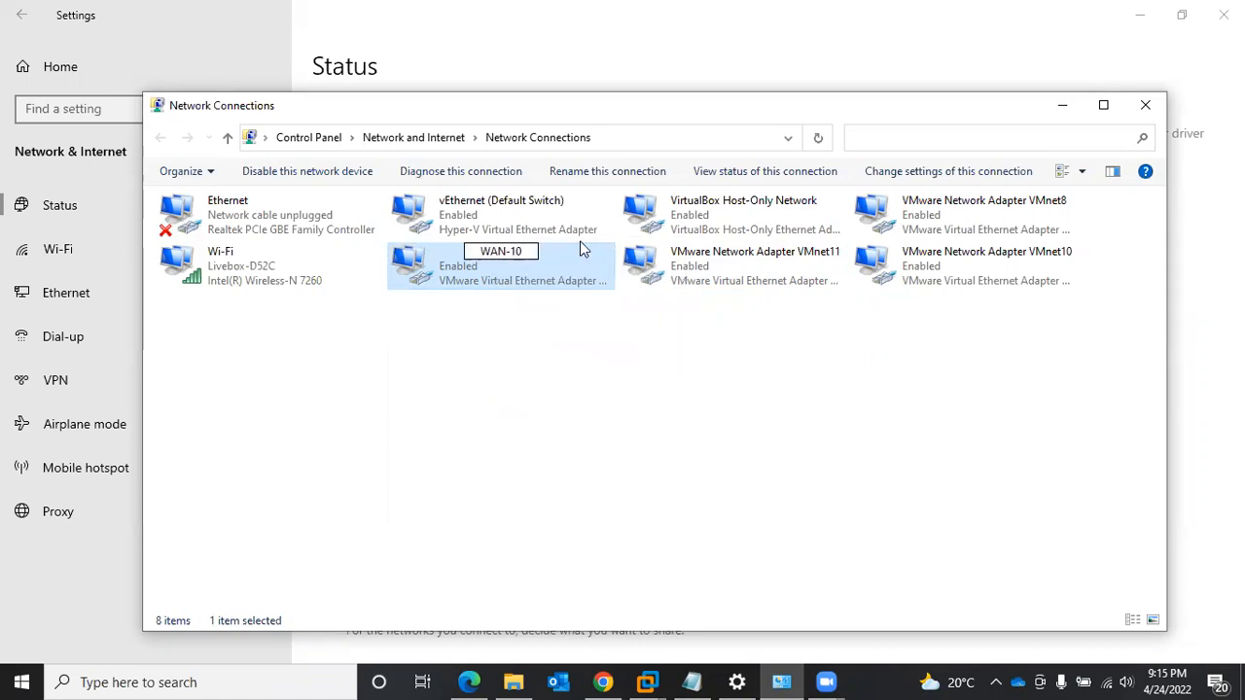
{"action": "left_click", "coordinate": [584, 269]}
- Set the WAN-10 adapter's IPv4 address to 192.168.10.100 and enter a default gateway in the 192.168.10 subnet
{"action": "double_click", "coordinate": [585, 268]}
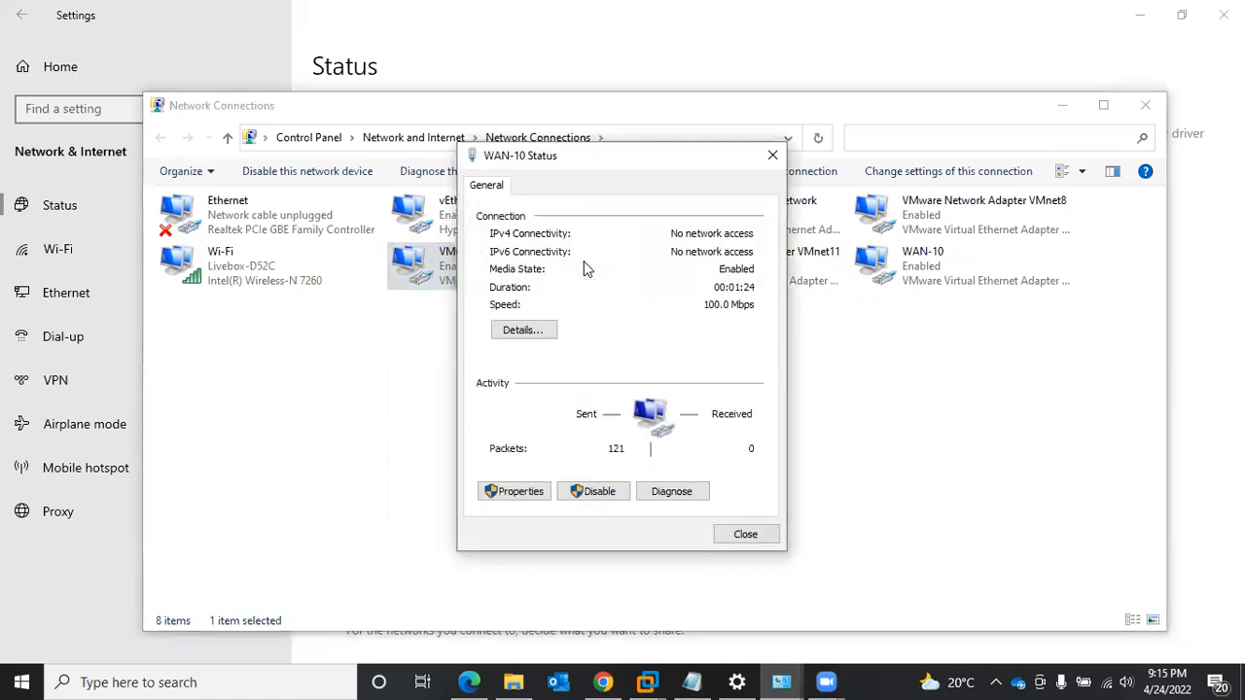
{"action": "left_click", "coordinate": [522, 492]}
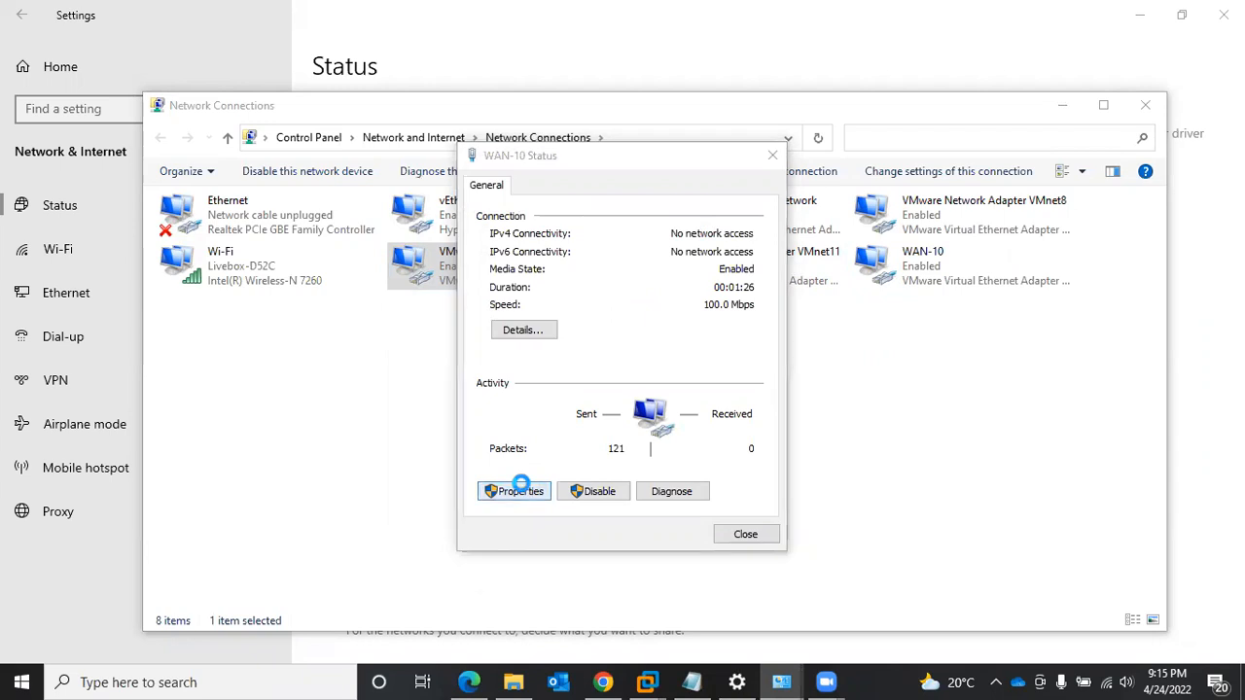
{"action": "double_click", "coordinate": [667, 381]}
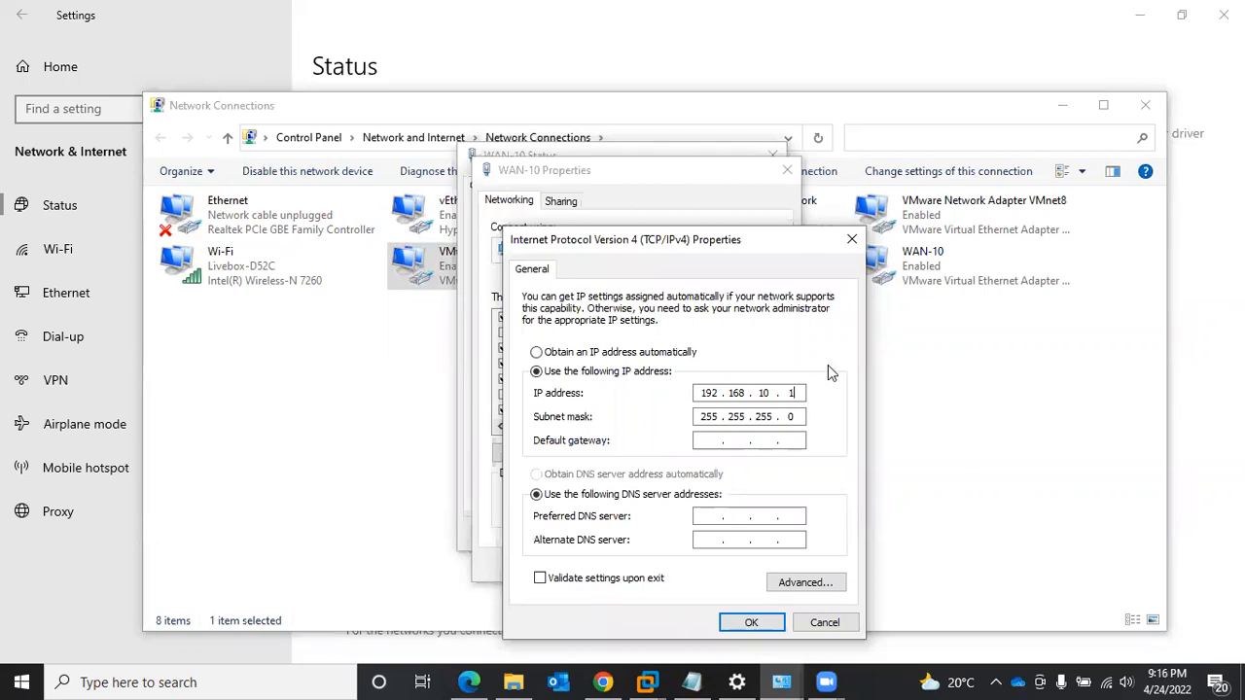
{"action": "type", "text": "00"}
{"action": "type", "text": "192"}
{"action": "type", "text": "168"}
{"action": "type", "text": "10 . 1"}
{"action": "key", "text": "Return"}
{"action": "left_click", "coordinate": [702, 564]}
{"action": "left_click", "coordinate": [741, 536]}
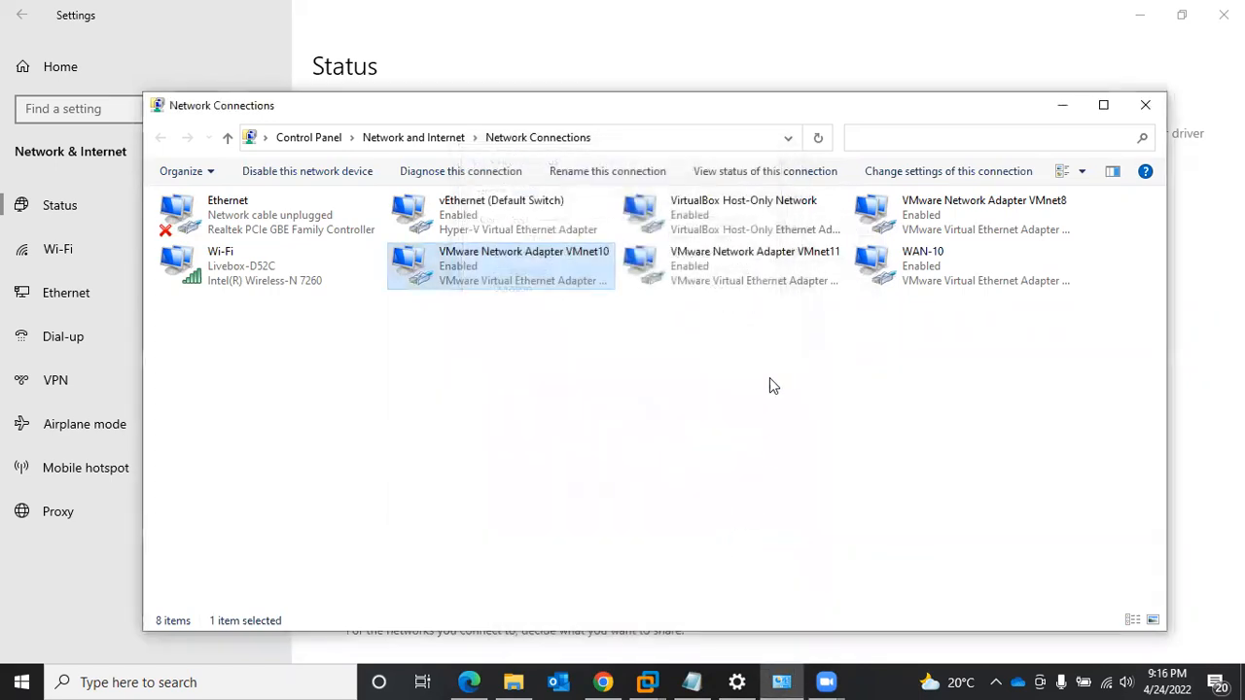
- Rename the VMware Network Adapter VMnet11 connection to WAN-11
{"action": "right_click", "coordinate": [718, 279]}
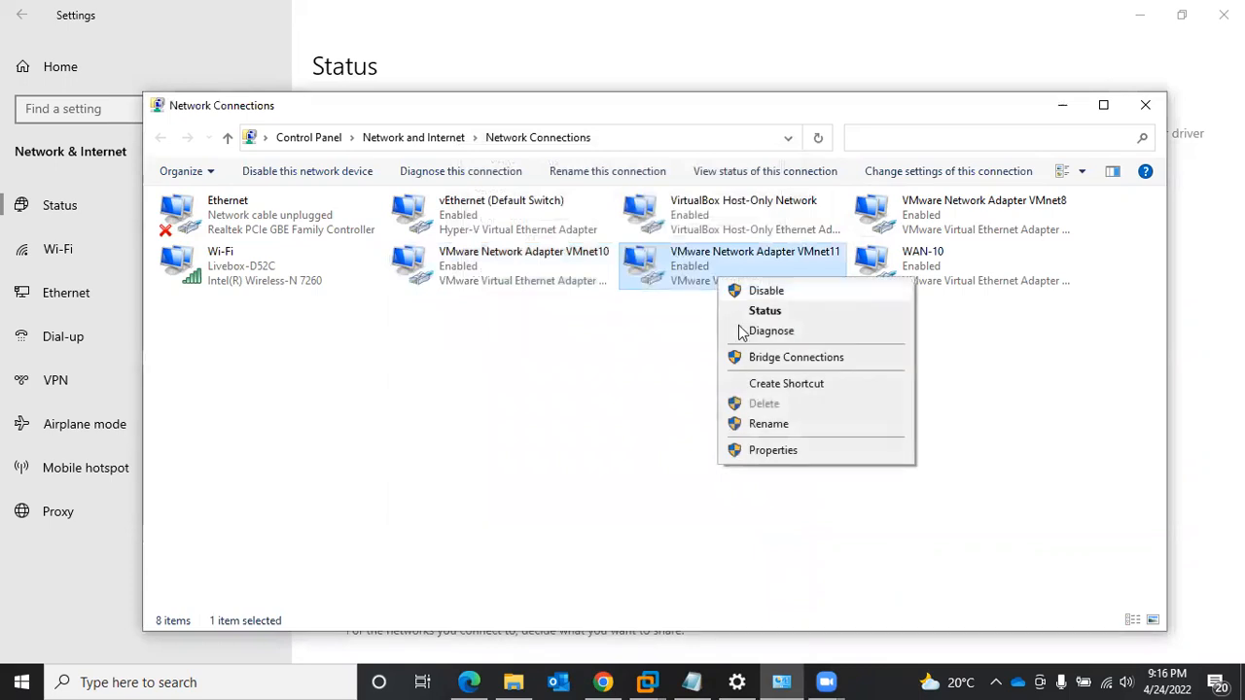
{"action": "left_click", "coordinate": [751, 429]}
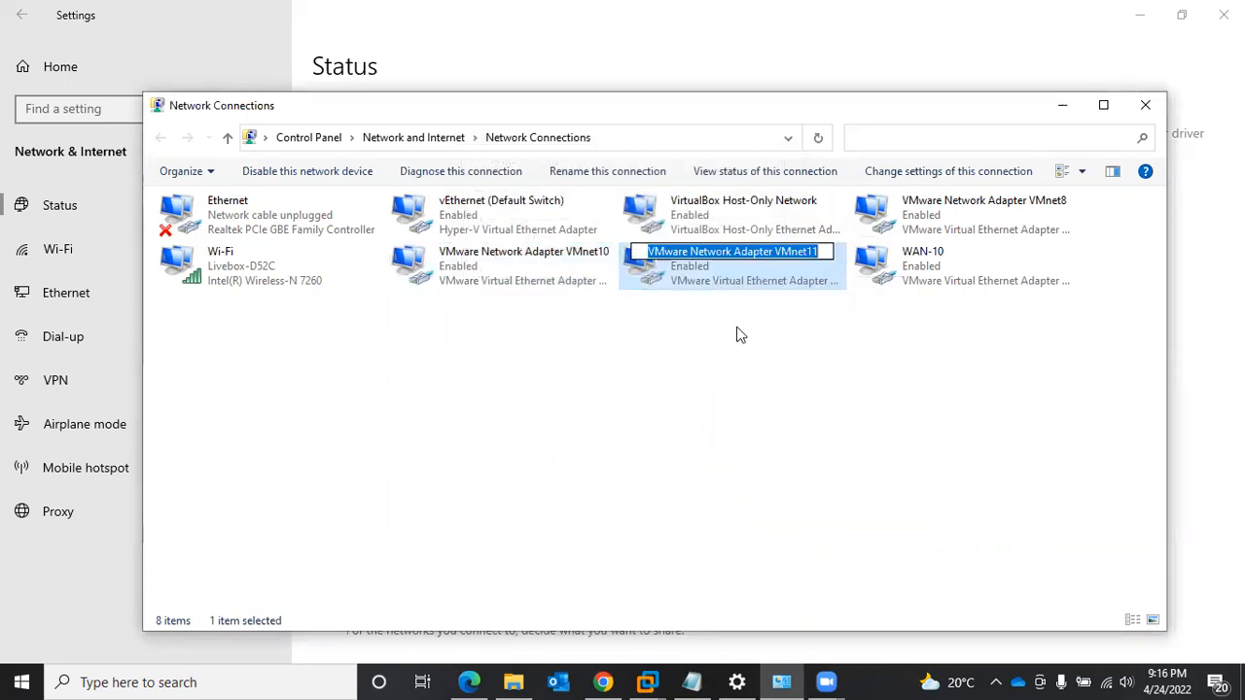
{"action": "type", "text": "WAN-11"}
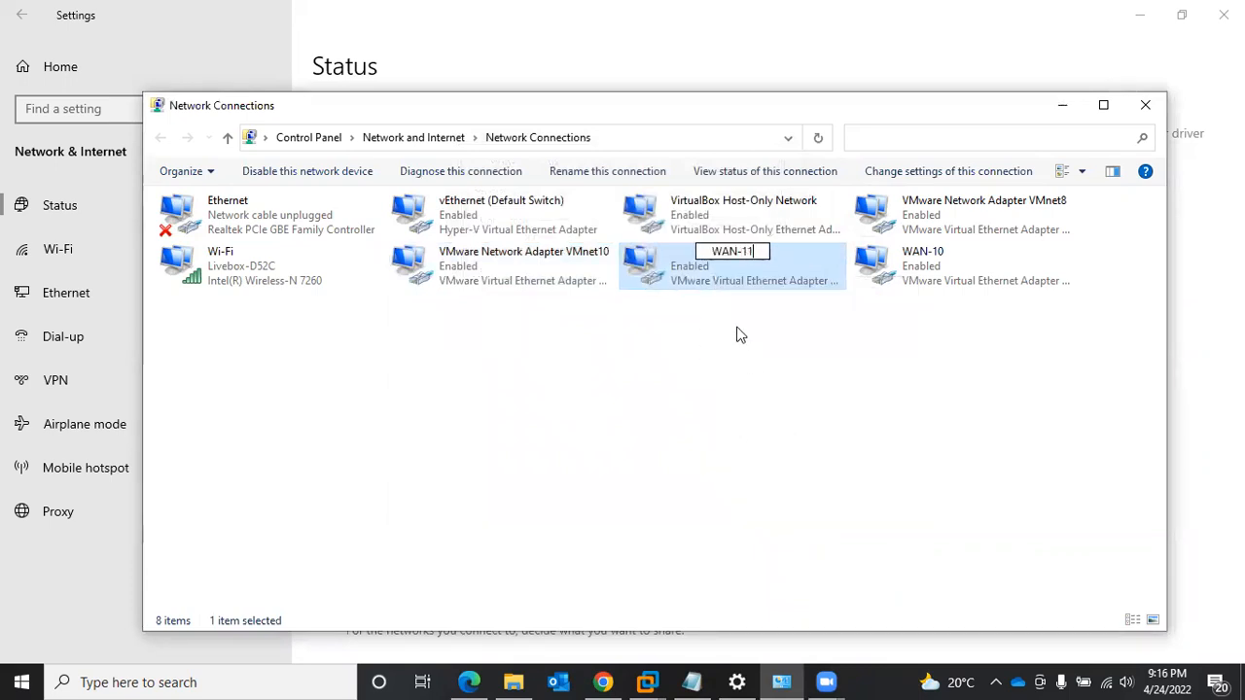
{"action": "key", "text": "Return"}
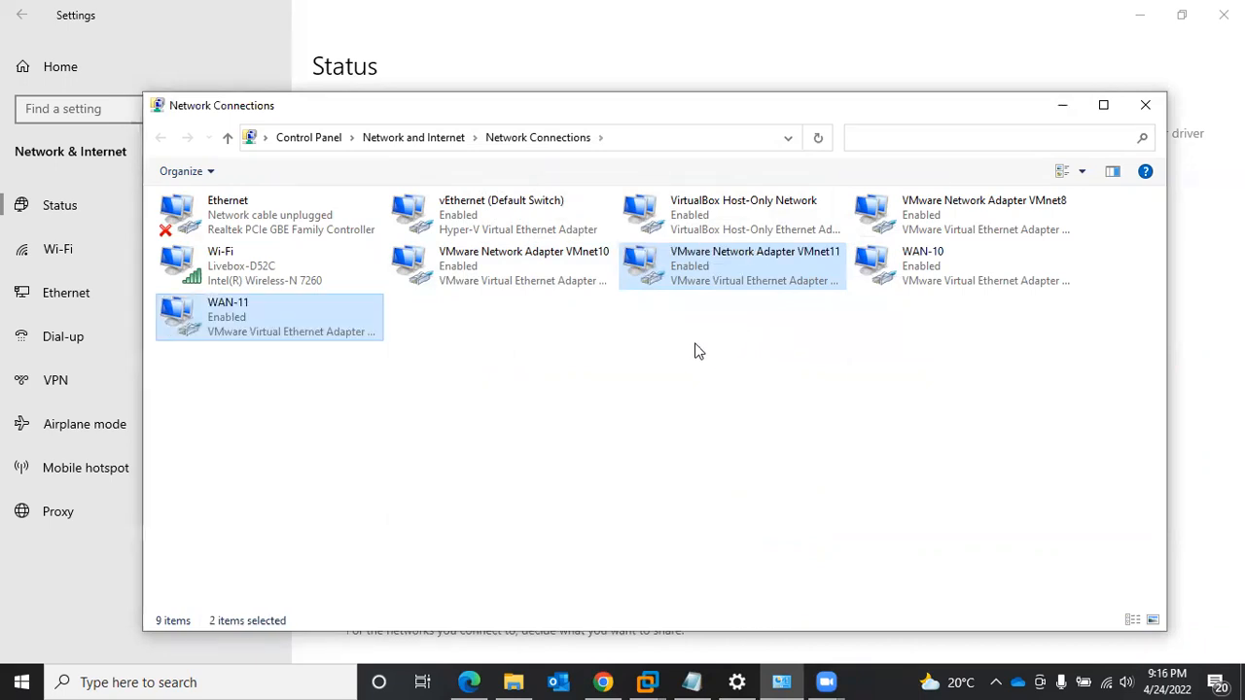
- Set the WAN-11 adapter's IPv4 address to 192.168.11.100 with default gateway 192.168.11.1, and save the configuration despite multiple gateways
{"action": "double_click", "coordinate": [259, 325]}
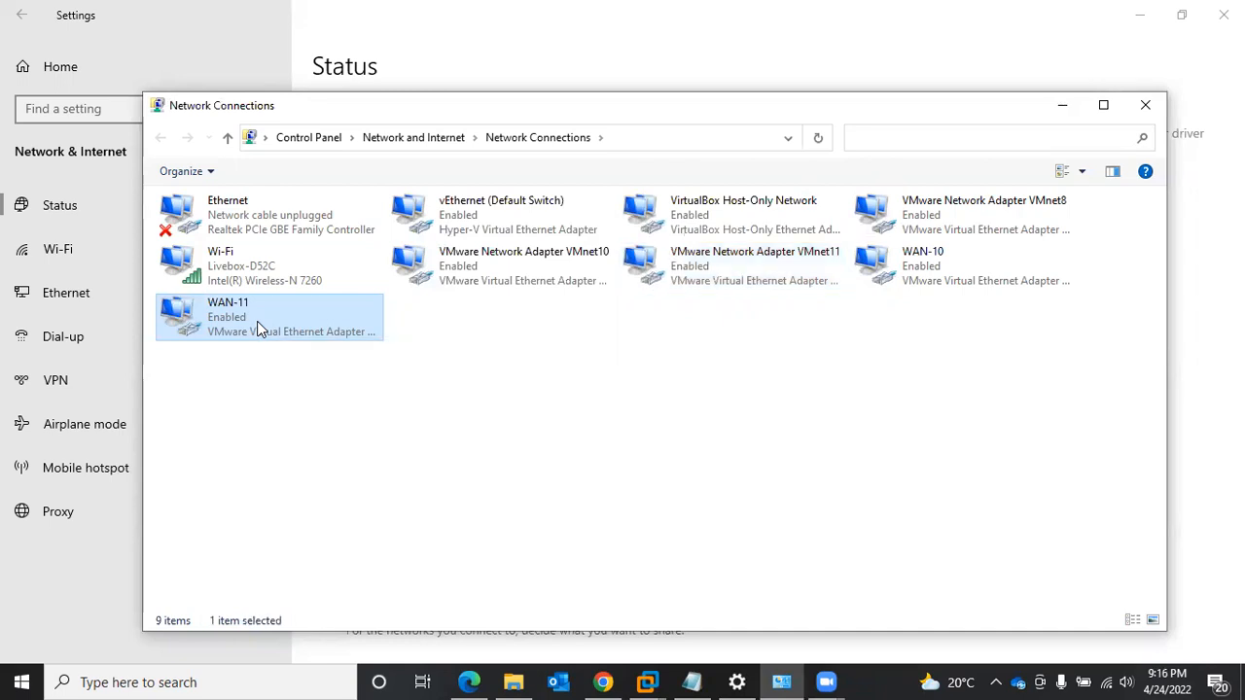
{"action": "left_click", "coordinate": [512, 491]}
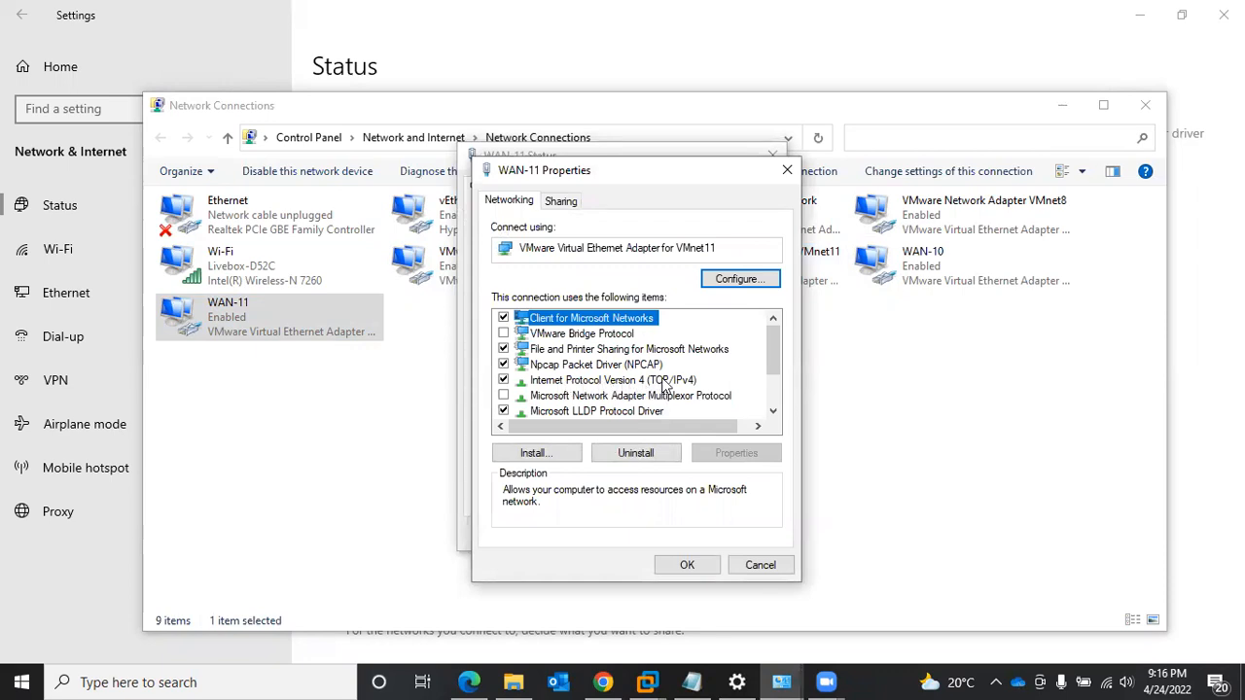
{"action": "double_click", "coordinate": [664, 381]}
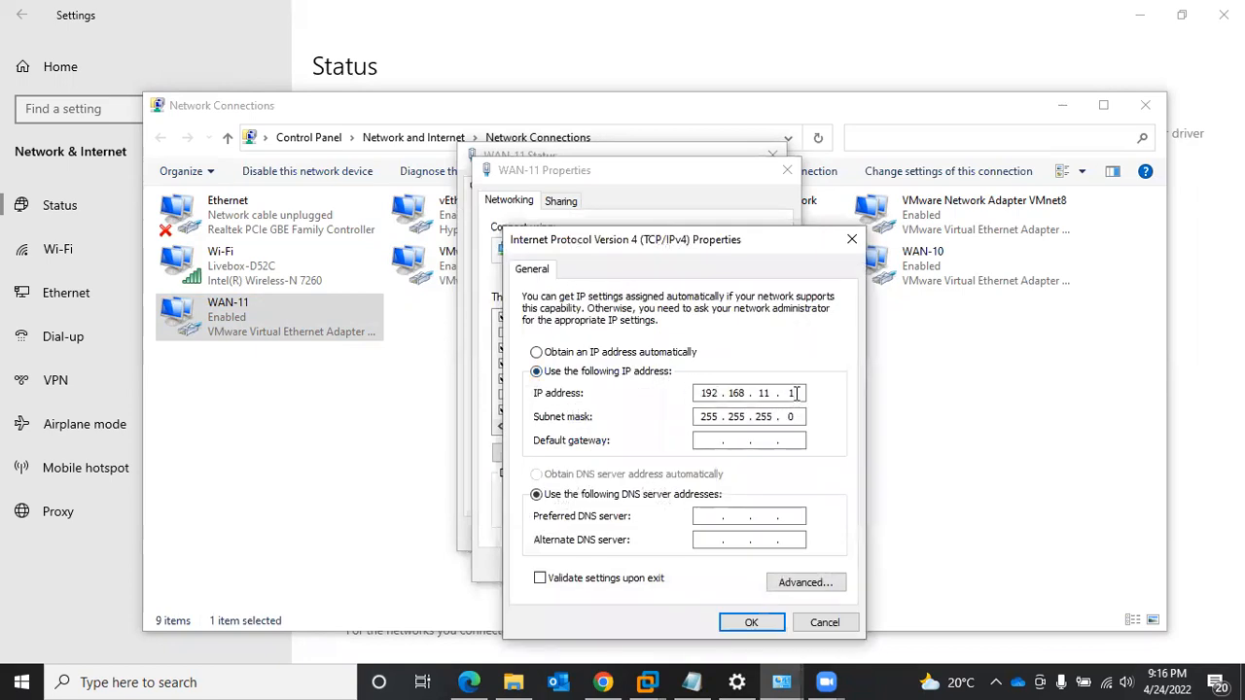
{"action": "type", "text": "00"}
{"action": "key", "text": "Tab"}
{"action": "key", "text": "Tab"}
{"action": "type", "text": "192 . 168 . 11 . 1"}
{"action": "left_click", "coordinate": [753, 623]}
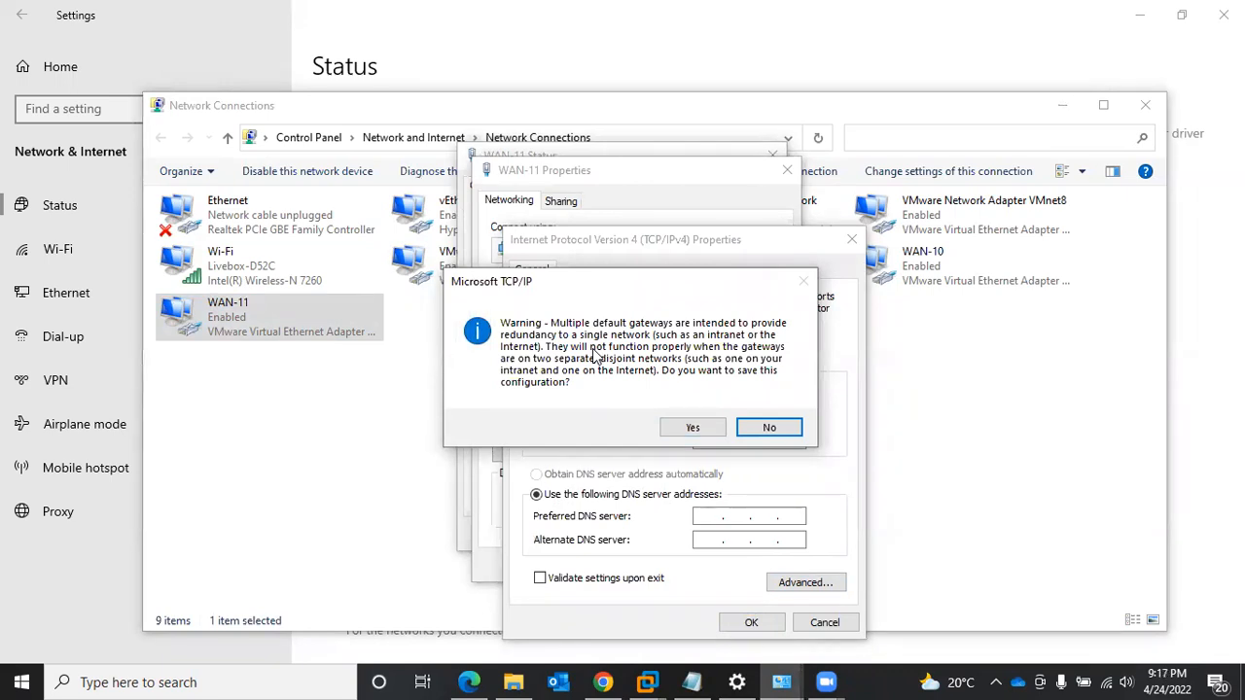
{"action": "left_click", "coordinate": [693, 428]}
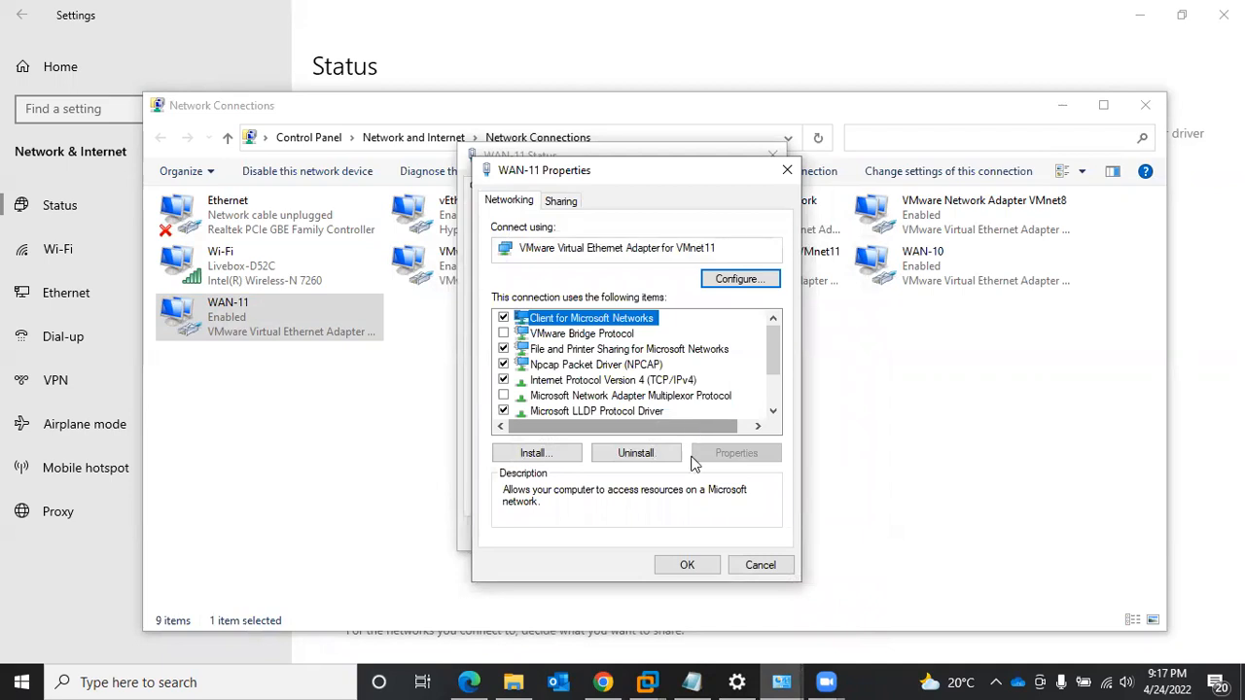
{"action": "left_click", "coordinate": [696, 569]}
{"action": "left_click", "coordinate": [745, 534]}
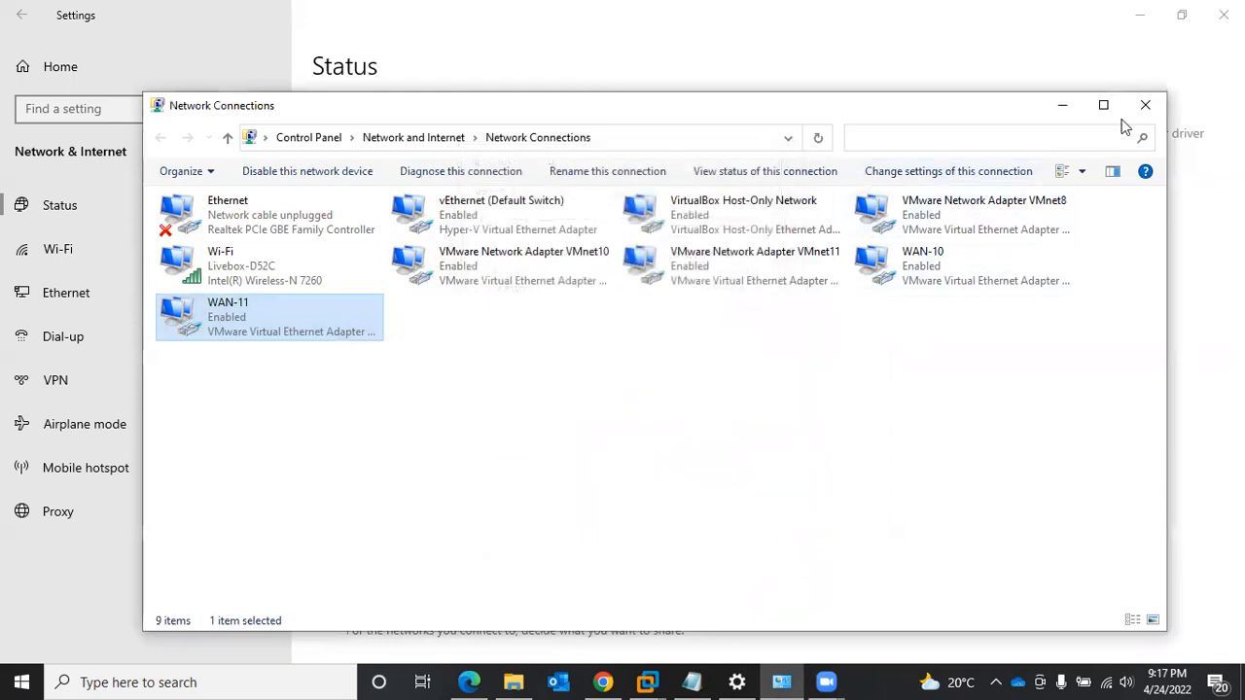
- Return to the Fortigate-1 settings in VMware Workstation and assign the first network adapter to the custom network VMnet1
{"action": "left_click", "coordinate": [1067, 105]}
{"action": "left_click", "coordinate": [1143, 17]}
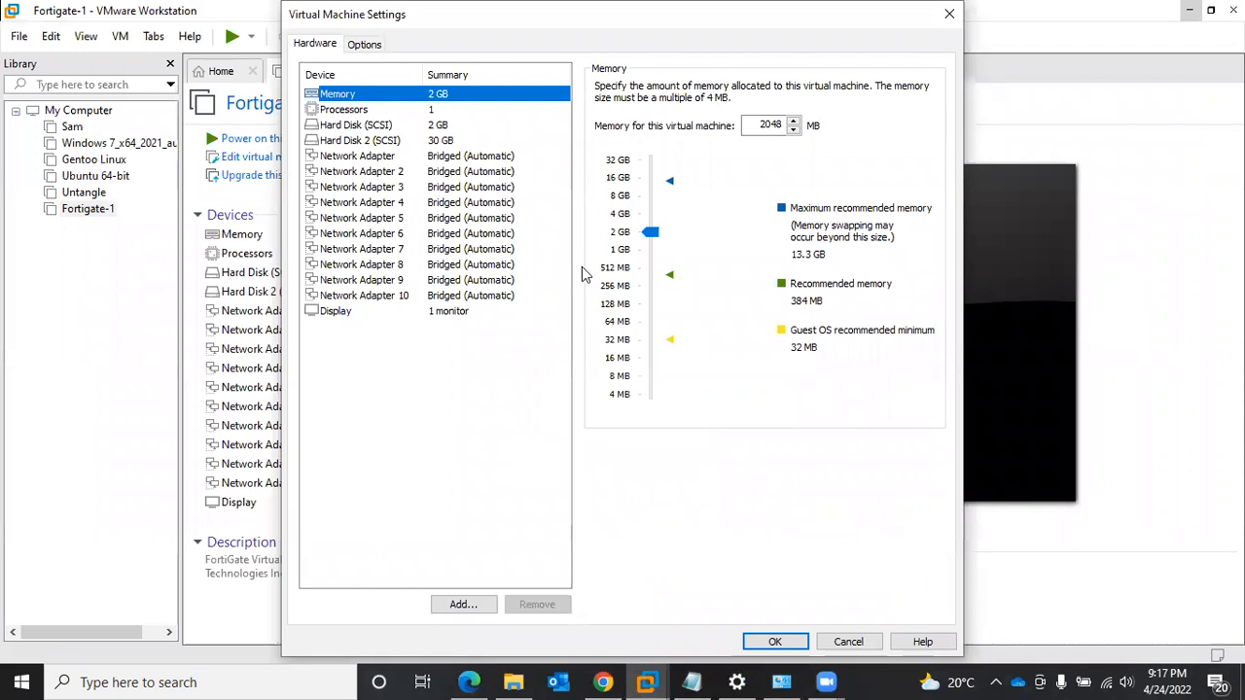
{"action": "left_click", "coordinate": [466, 158]}
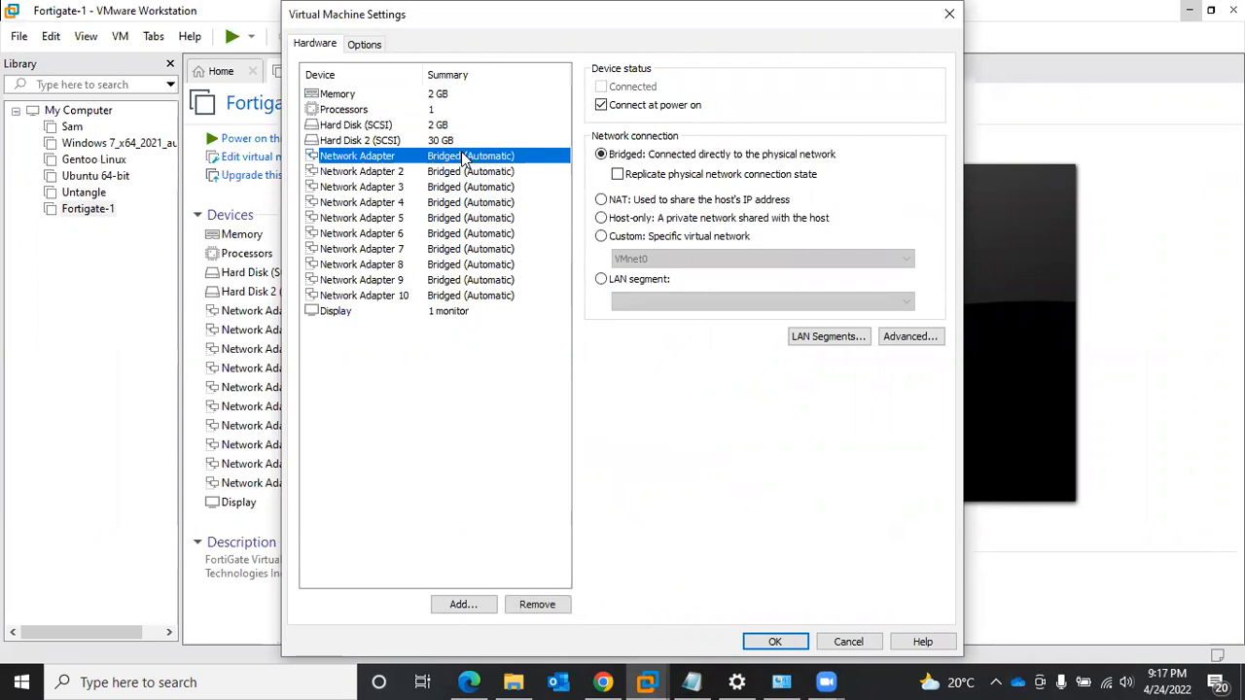
{"action": "left_click", "coordinate": [626, 240]}
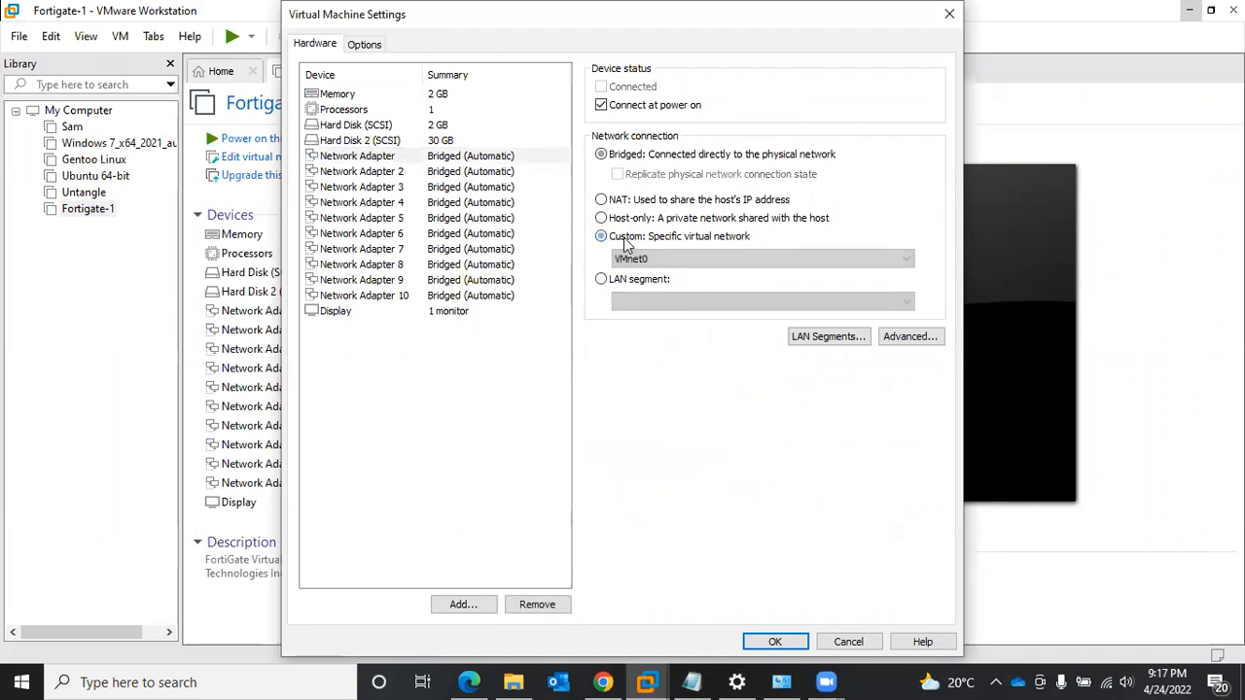
{"action": "left_click", "coordinate": [633, 259]}
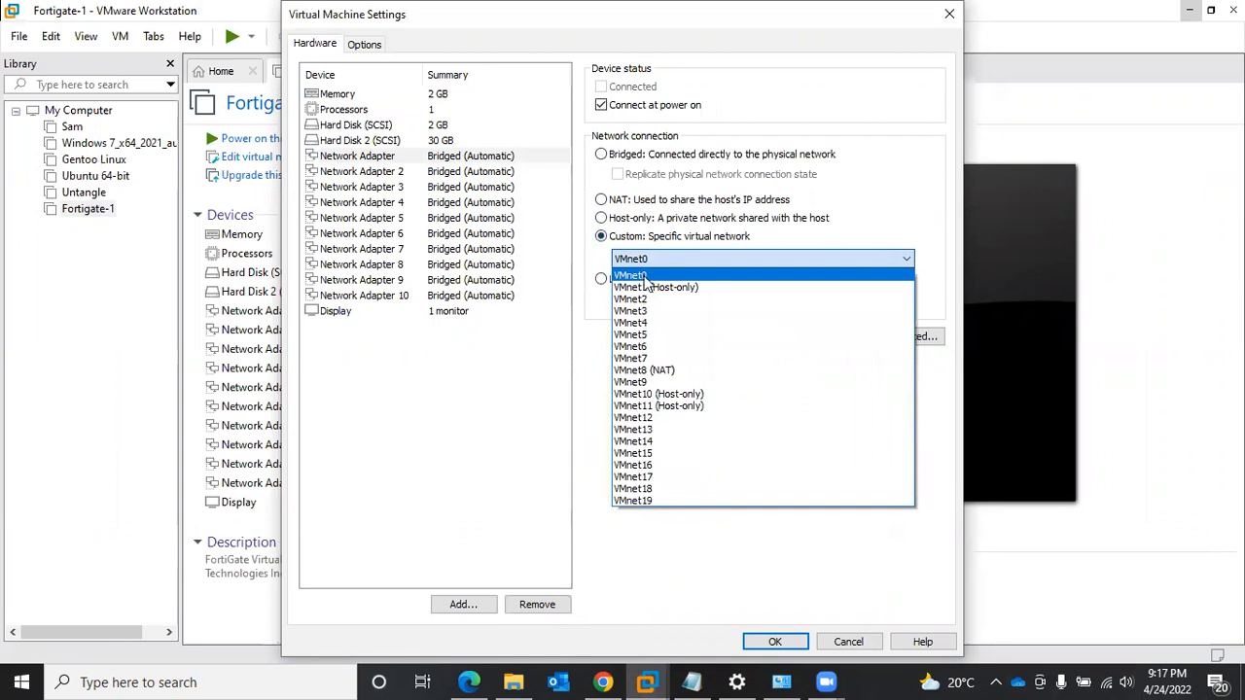
{"action": "left_click", "coordinate": [645, 286]}
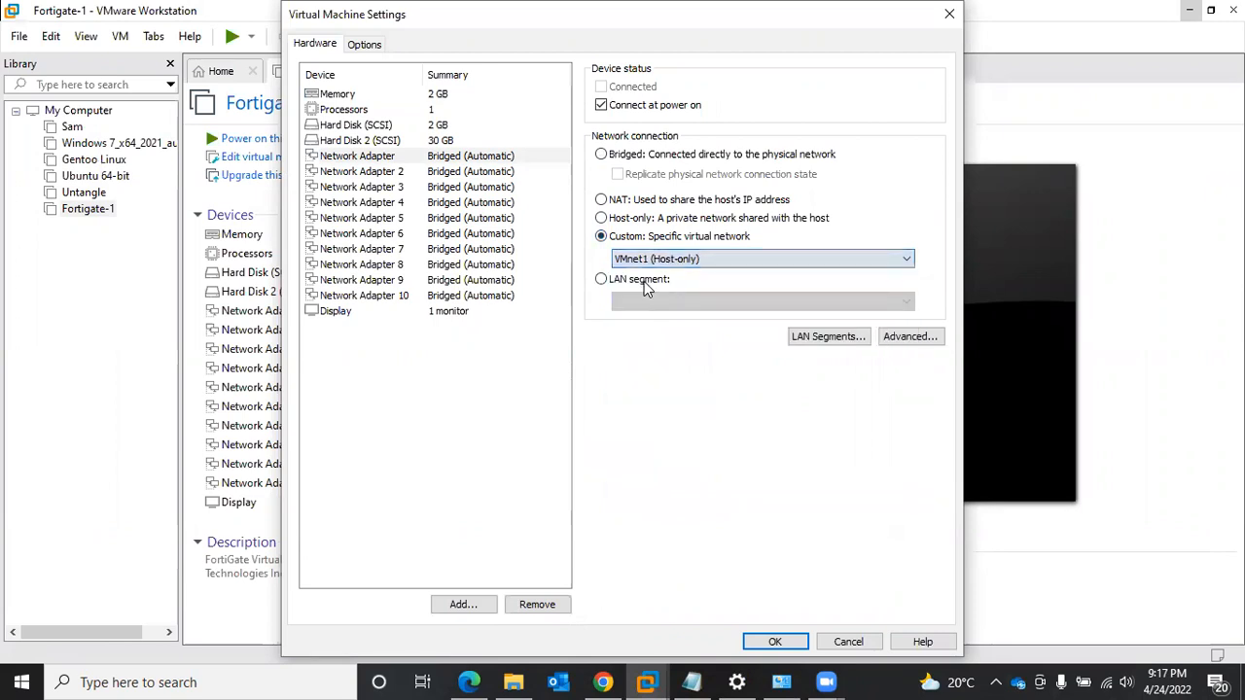
- Assign Network Adapter 2 to the custom virtual network VMnet10 (Host-only)
{"action": "left_click", "coordinate": [467, 173]}
{"action": "left_click", "coordinate": [616, 239]}
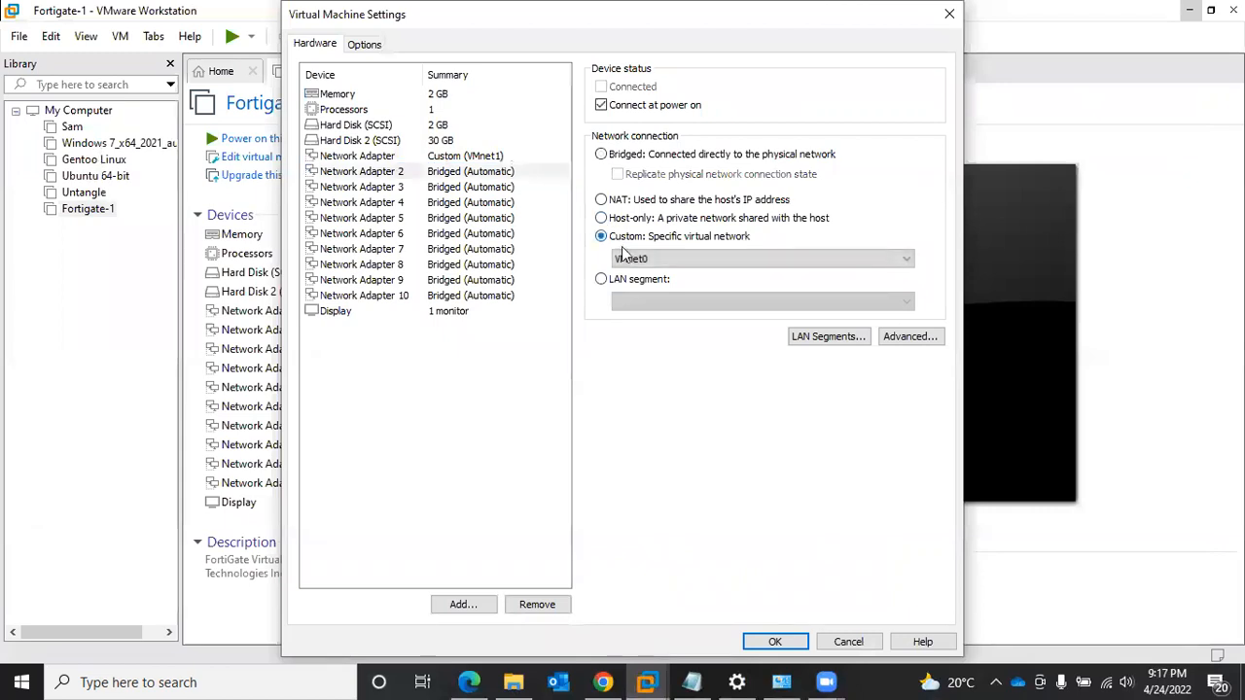
{"action": "left_click", "coordinate": [623, 253]}
{"action": "left_click", "coordinate": [670, 394]}
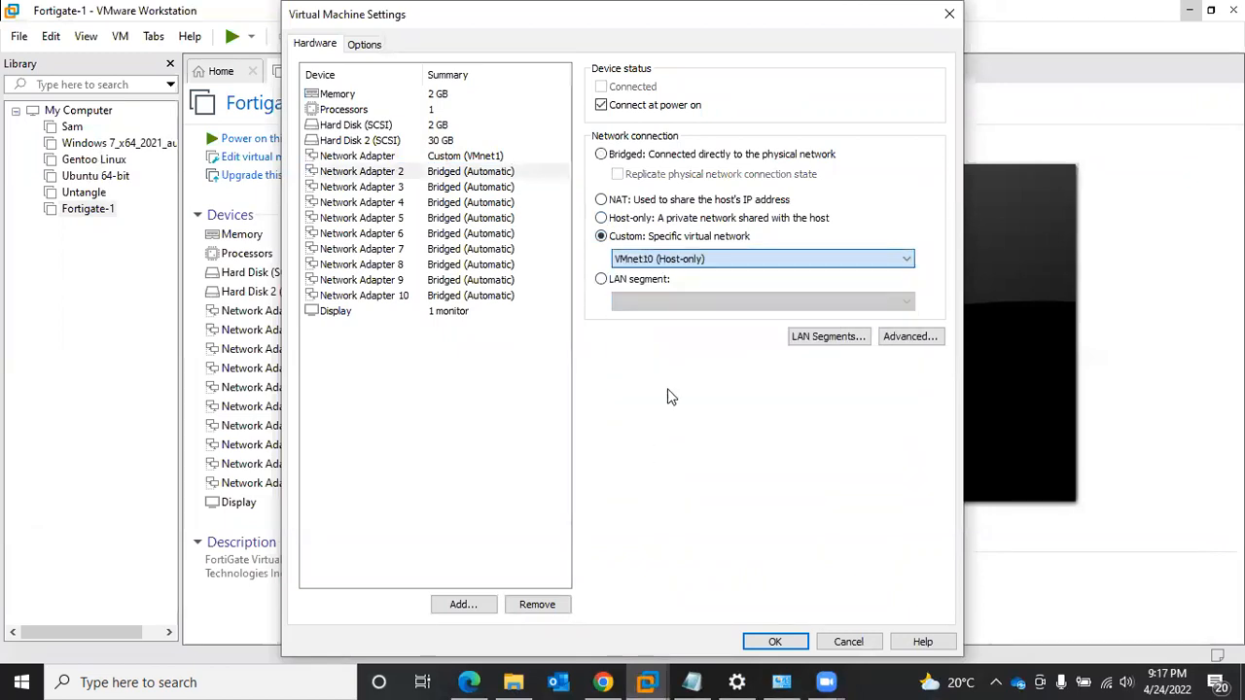
- Assign Network Adapter 3 to the custom virtual network VMnet11 (Host-only) and save the virtual machine settings
{"action": "left_click", "coordinate": [477, 189]}
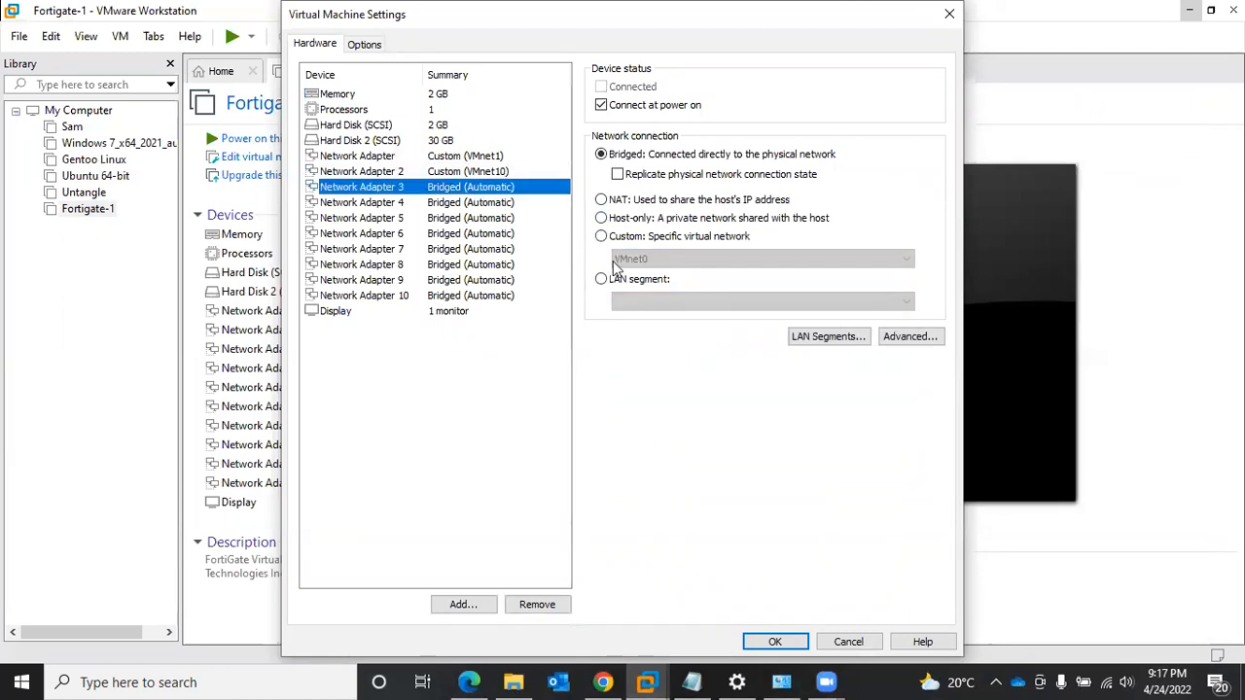
{"action": "left_click", "coordinate": [642, 238]}
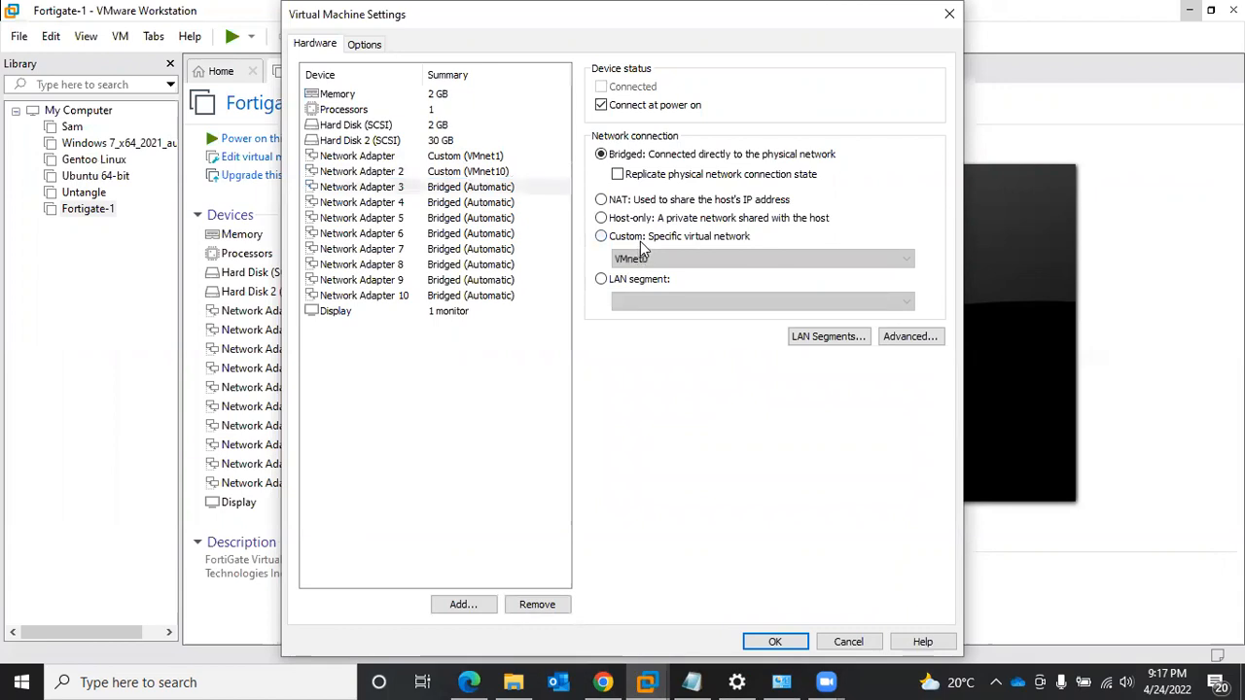
{"action": "left_click", "coordinate": [644, 259]}
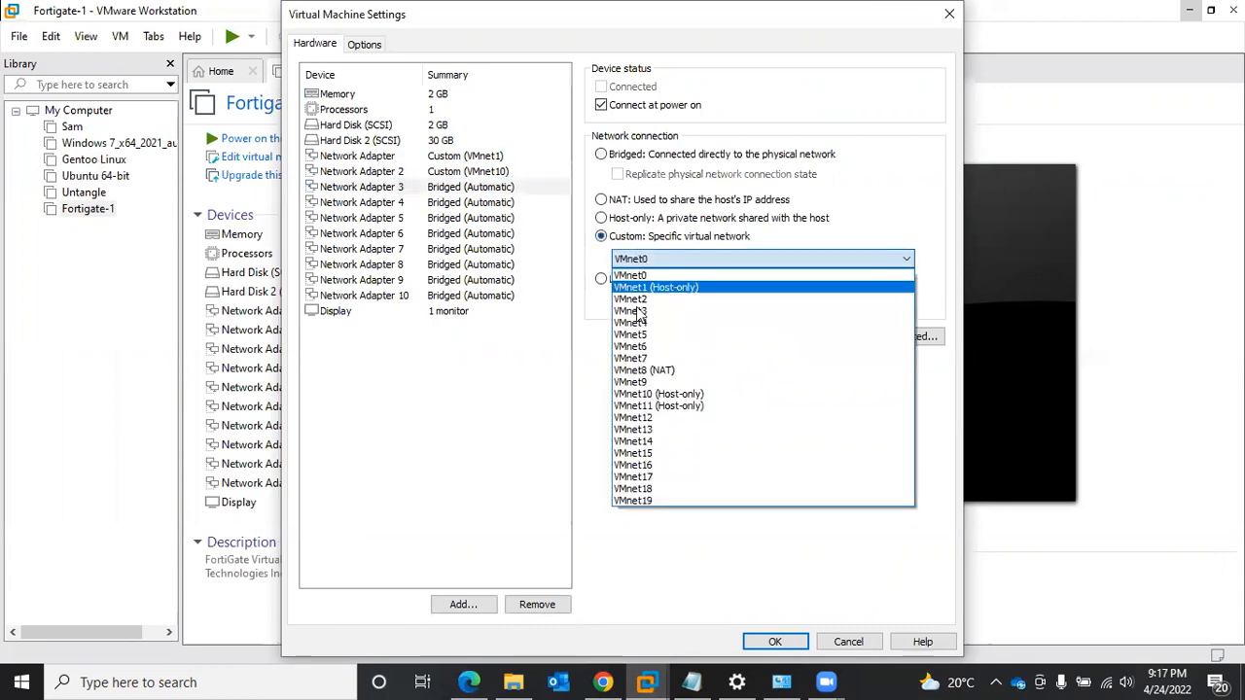
{"action": "left_click", "coordinate": [660, 406]}
{"action": "left_click", "coordinate": [788, 643]}
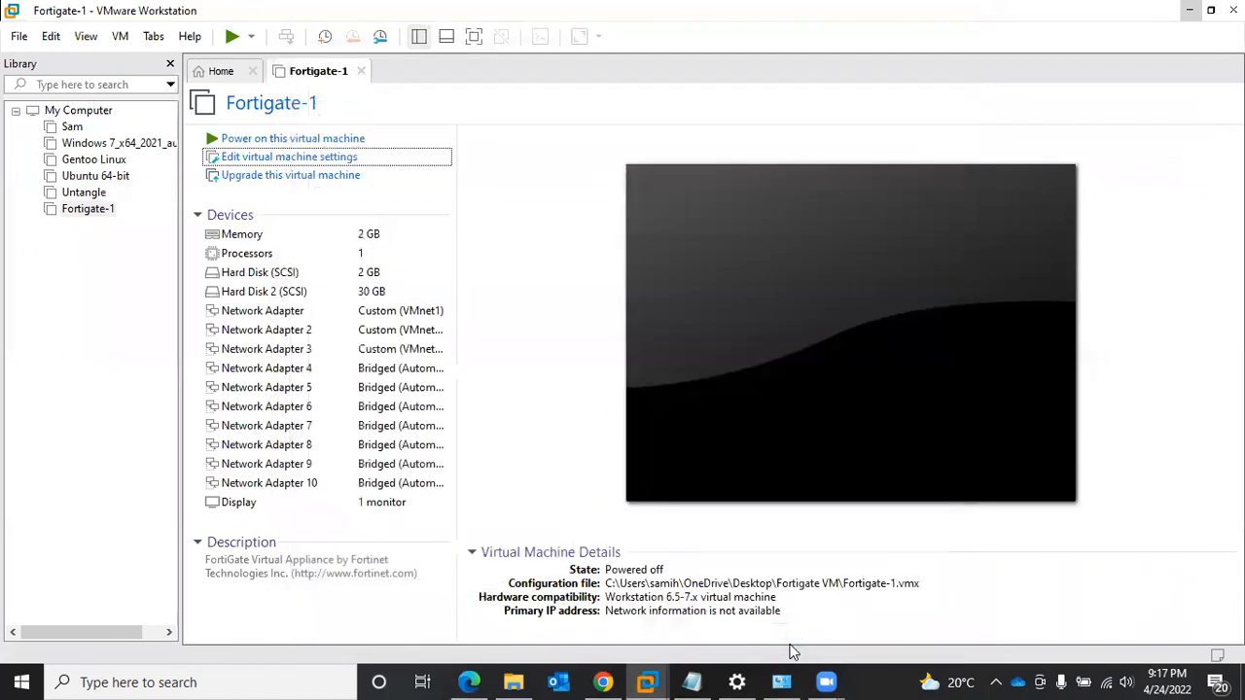
- Power on the Fortigate-1 virtual machine and hide the library sidebar
{"action": "left_click", "coordinate": [302, 139]}
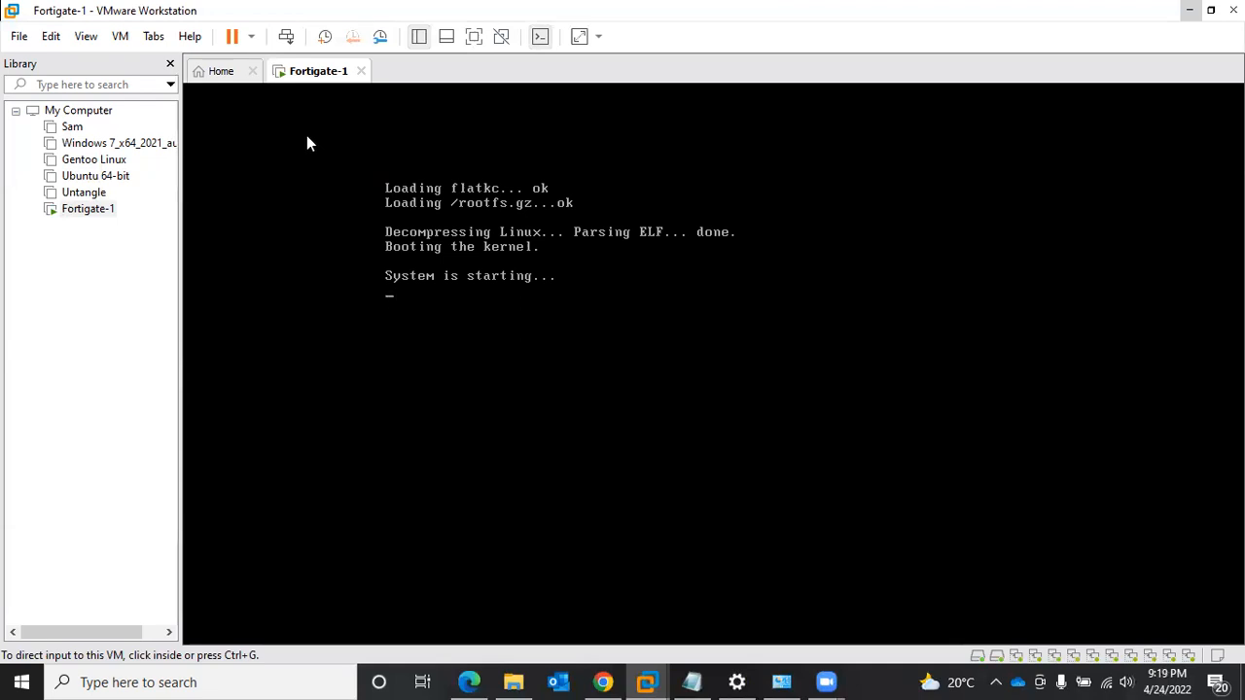
{"action": "left_click", "coordinate": [419, 37]}
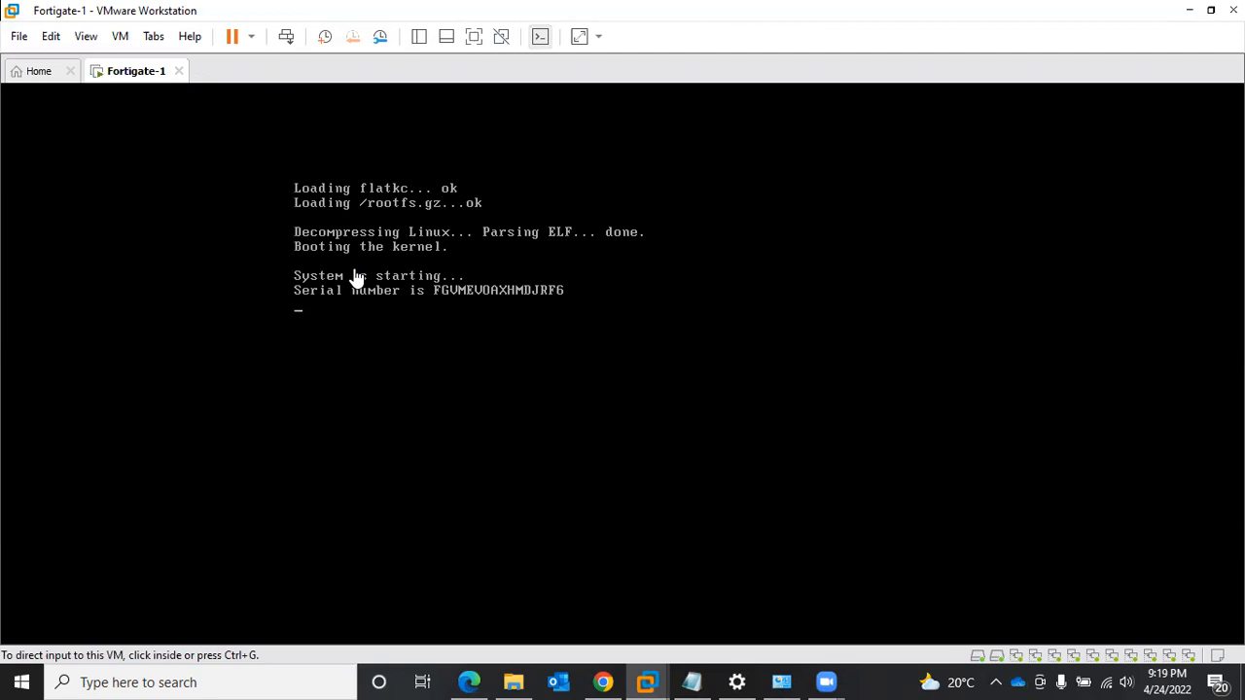
- Log in to the FortiGate console as admin, entering and confirming a new account password
{"action": "left_click", "coordinate": [501, 294]}
{"action": "type", "text": "admin"}
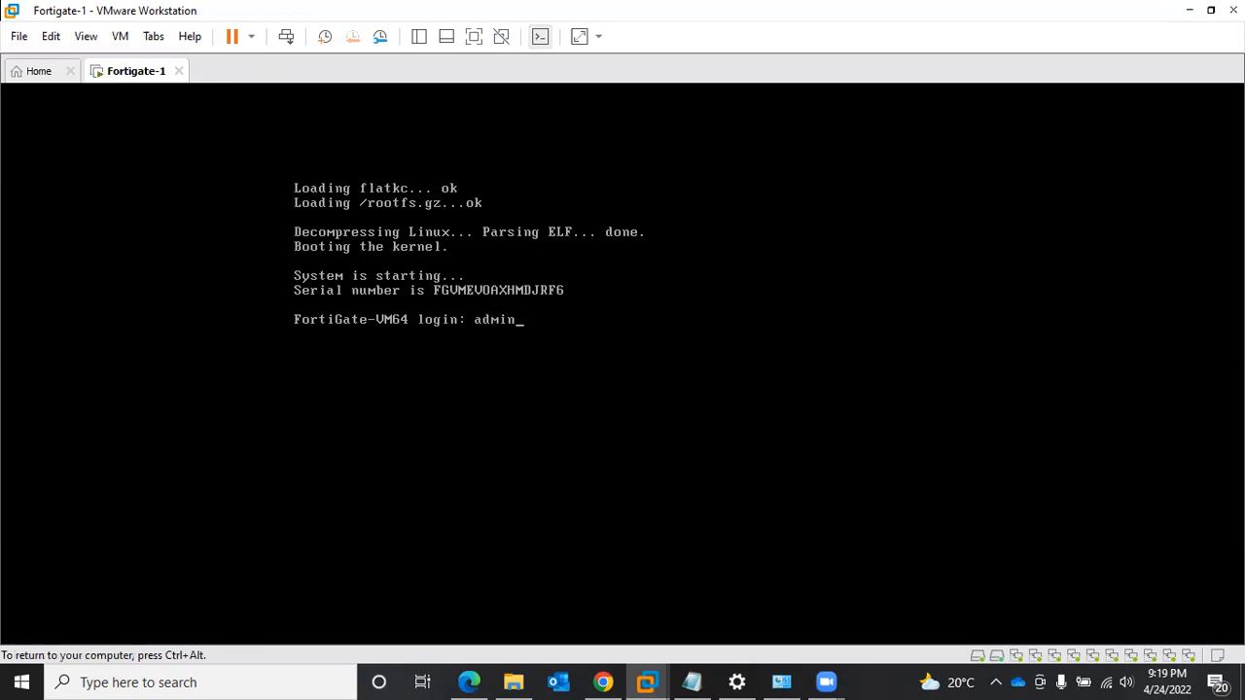
{"action": "key", "text": "Return"}
{"action": "key", "text": "Return"}
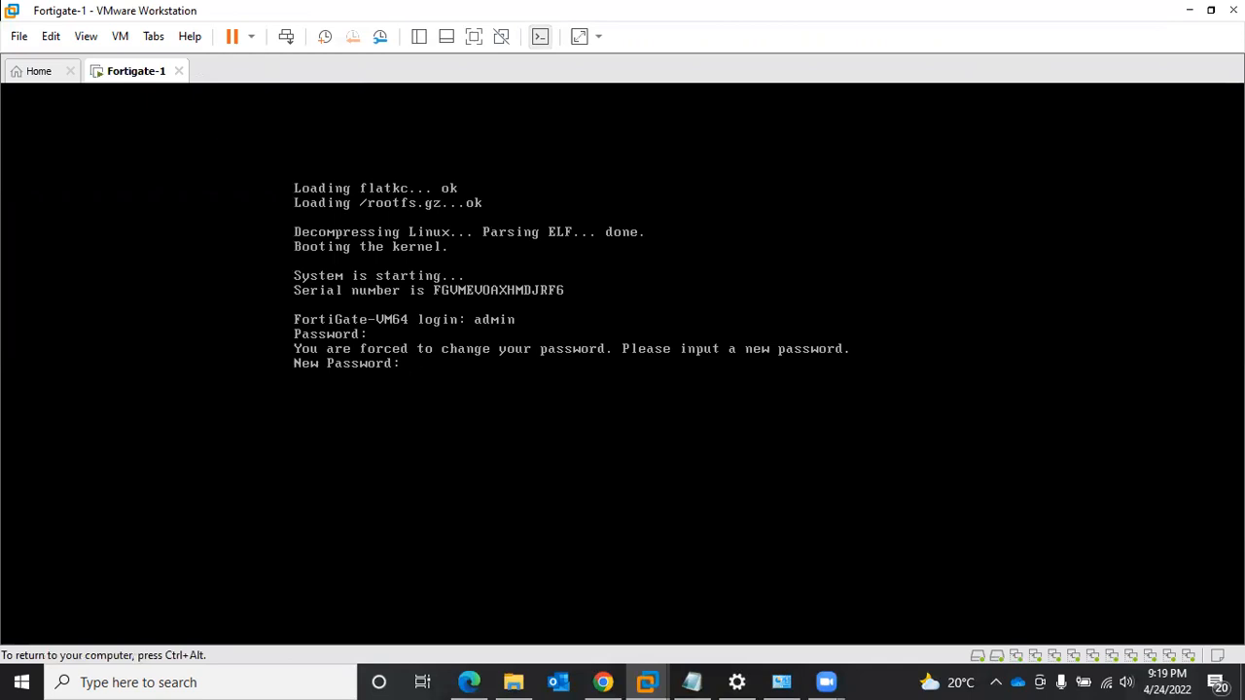
{"action": "key", "text": "Return"}
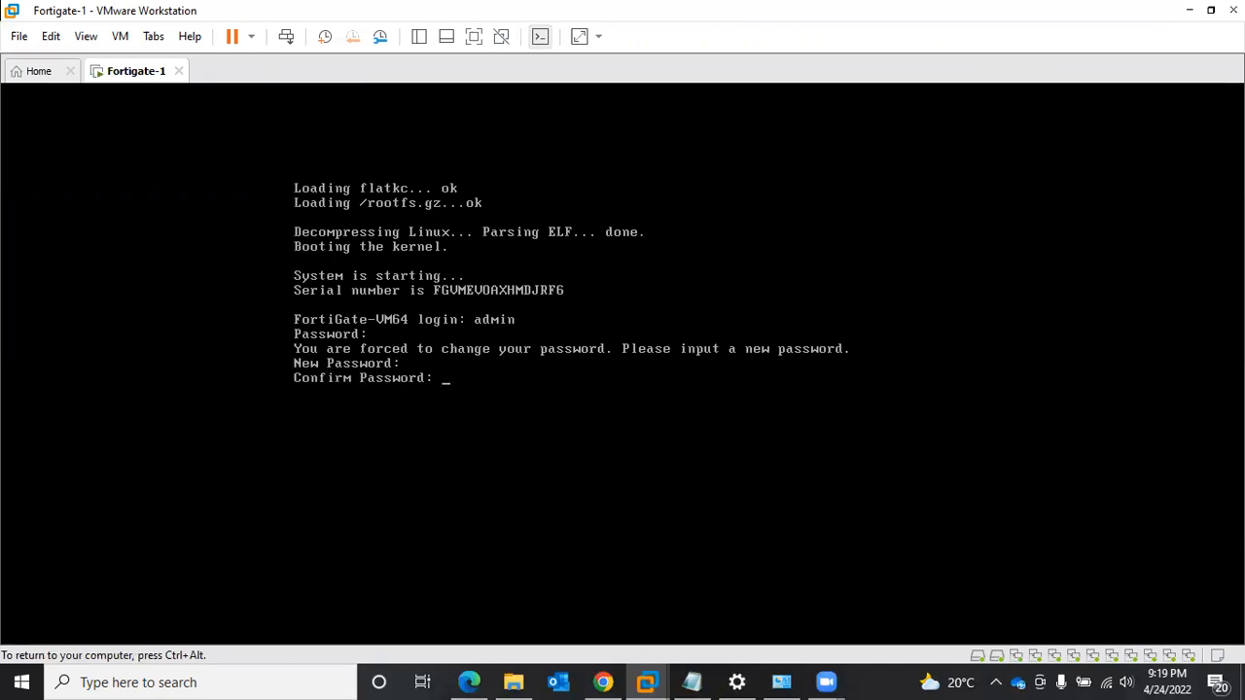
{"action": "key", "text": "Return"}
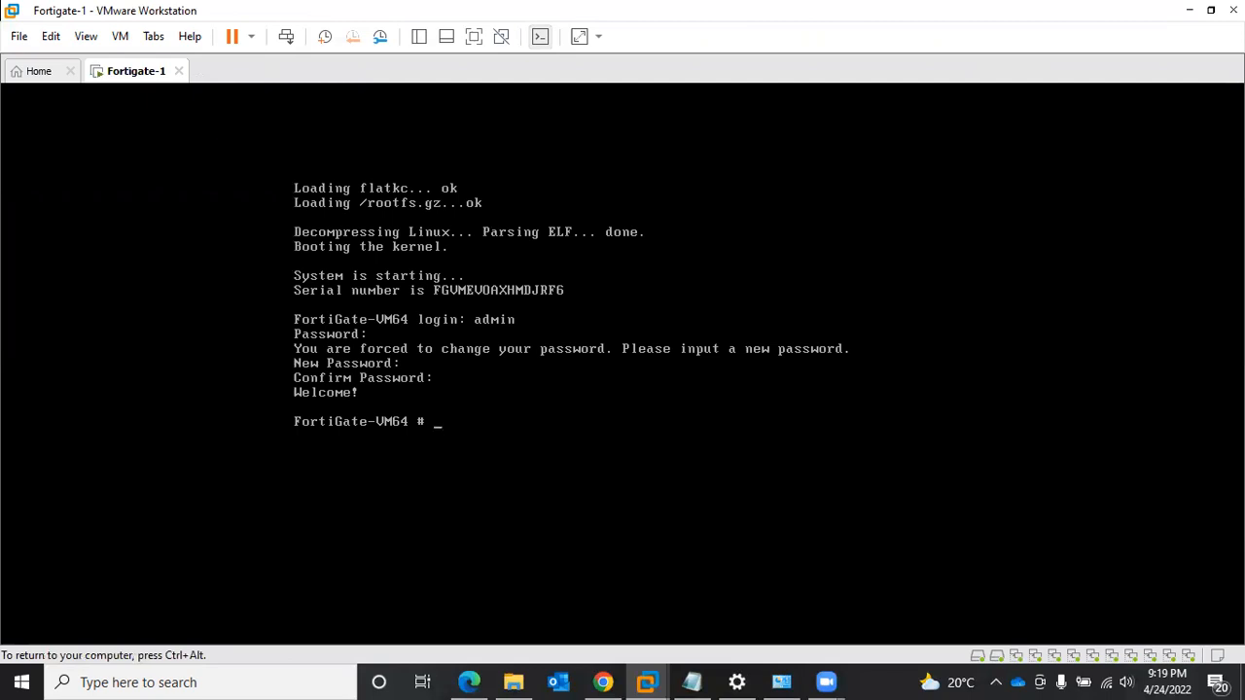
- Show the system interface configuration with the command "sh sys int"
{"action": "type", "text": "sh sys int"}
{"action": "key", "text": "Return"}
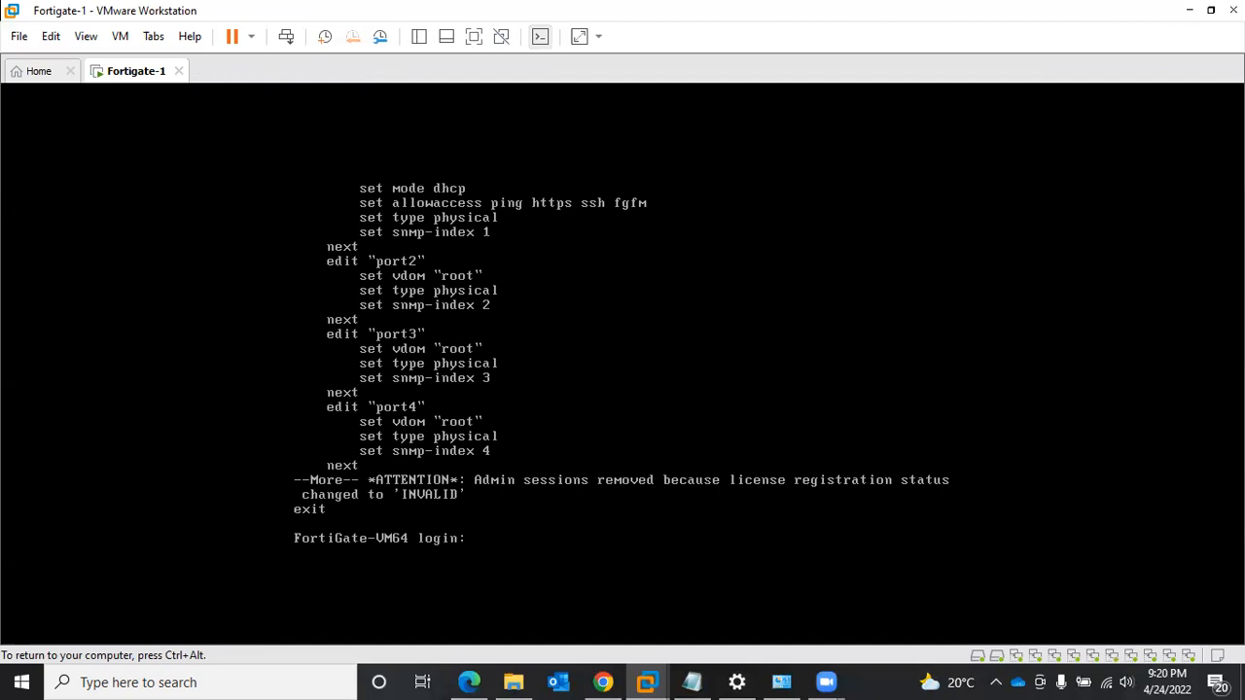
- Log back in to the FortiGate console as admin with the account password
{"action": "type", "text": "admin"}
{"action": "key", "text": "Return"}
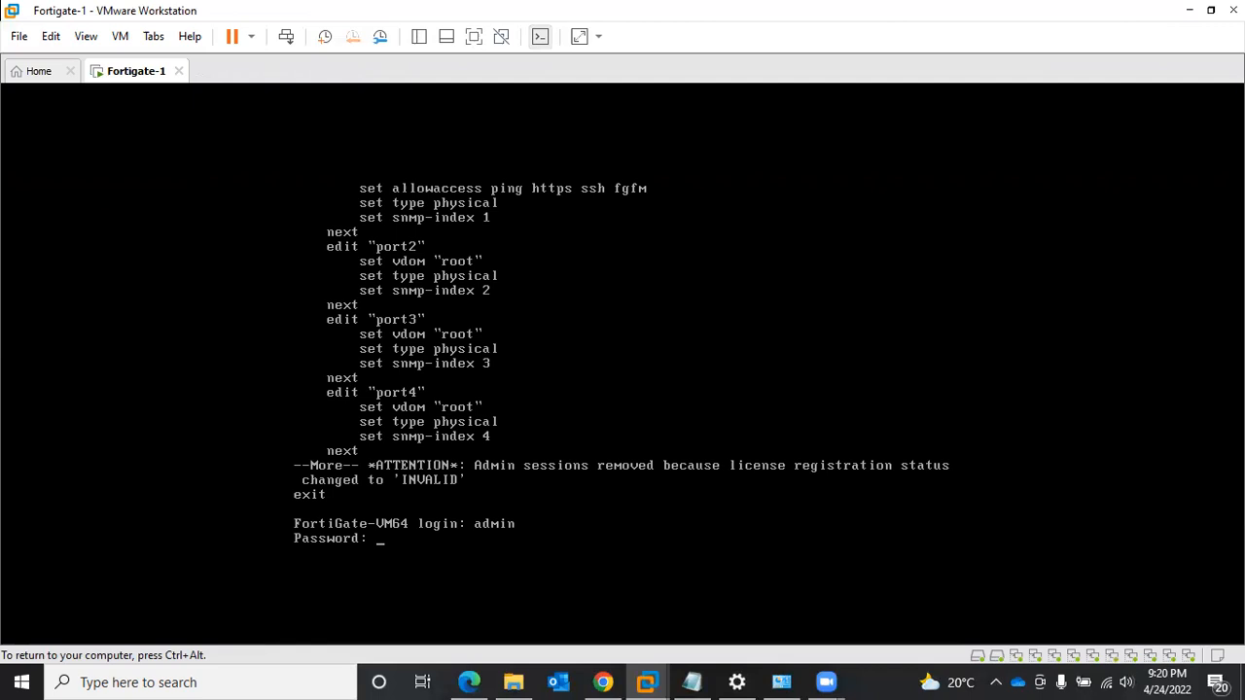
{"action": "key", "text": "Return"}
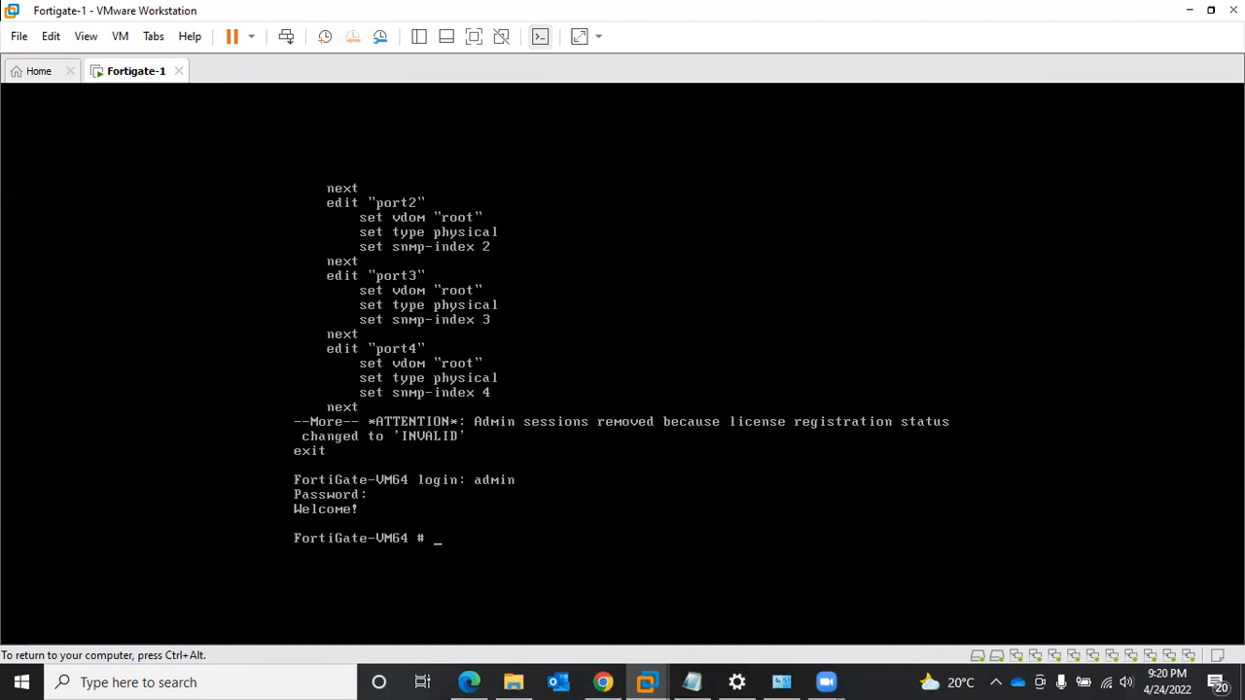
- Edit port1 in the system interface configuration and set its mode to static
{"action": "type", "text": "conf sys int"}
{"action": "key", "text": "Return"}
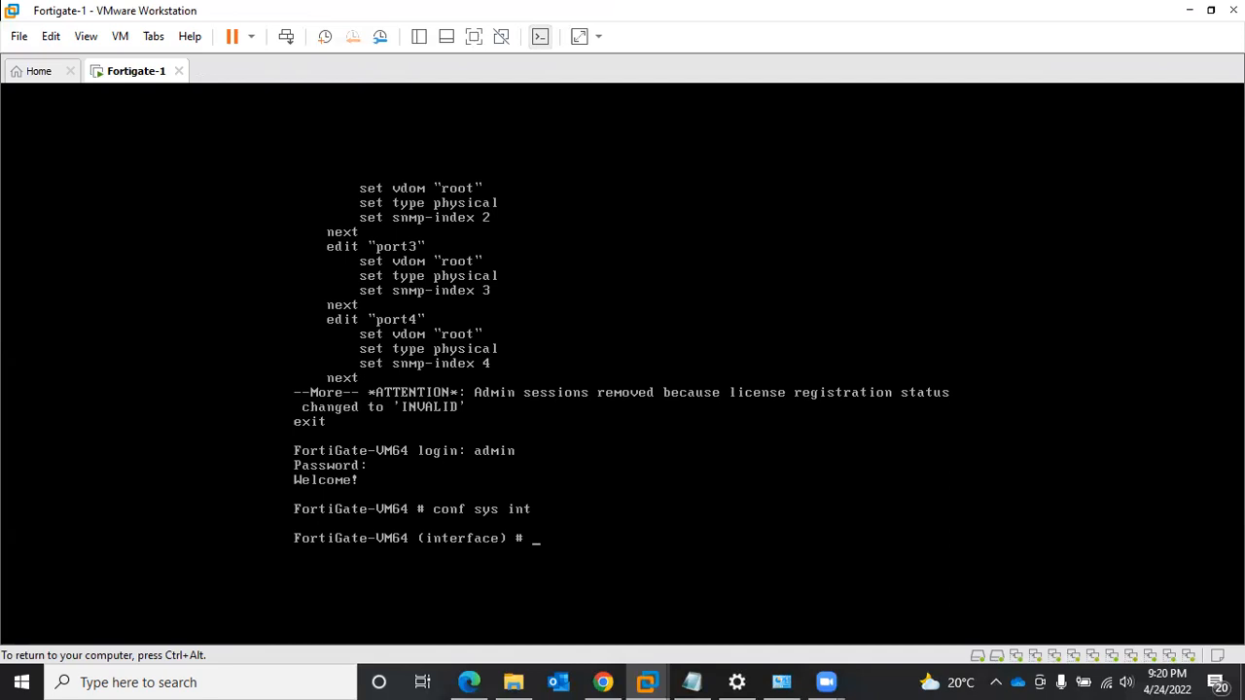
{"action": "type", "text": "edit port1"}
{"action": "key", "text": "Return"}
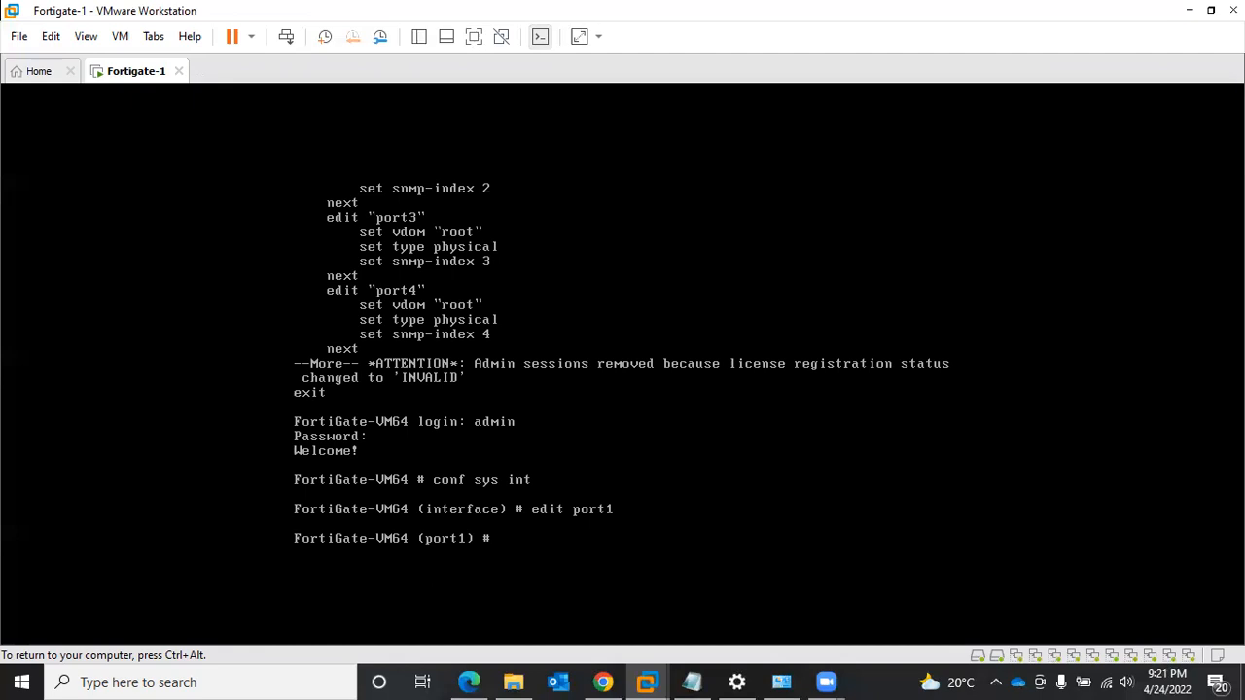
{"action": "type", "text": "mode static"}
{"action": "key", "text": "Return"}
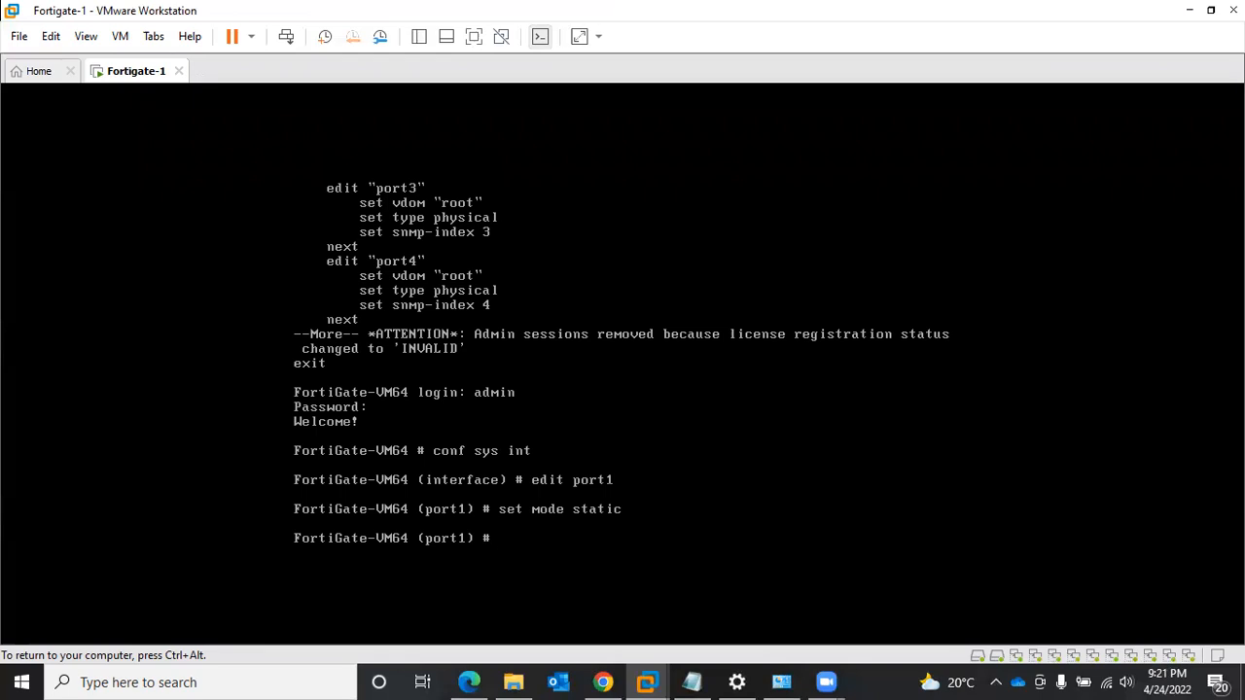
- Set port1's IP address to 192.168.1.5 with subnet mask 255.255.255.0
{"action": "type", "text": "set ip"}
{"action": "type", "text": "192.168.1.5"}
{"action": "key", "text": "Return"}
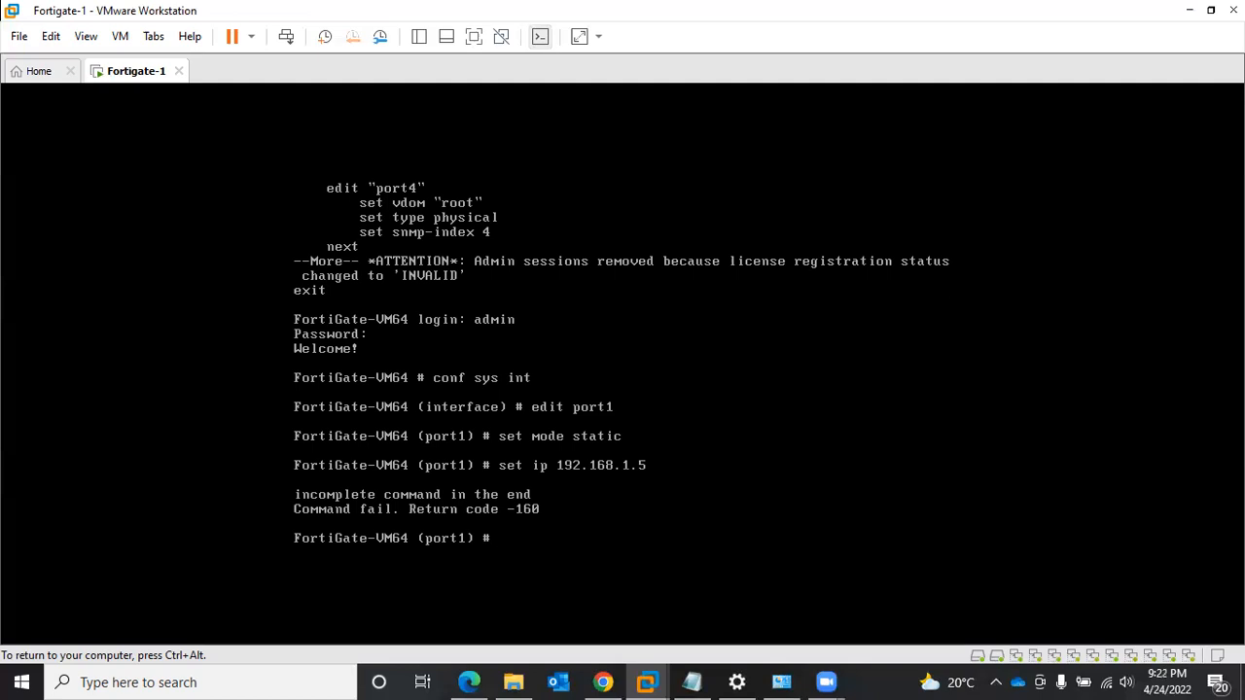
{"action": "key", "text": "Up"}
{"action": "type", "text": "255.255.255.0"}
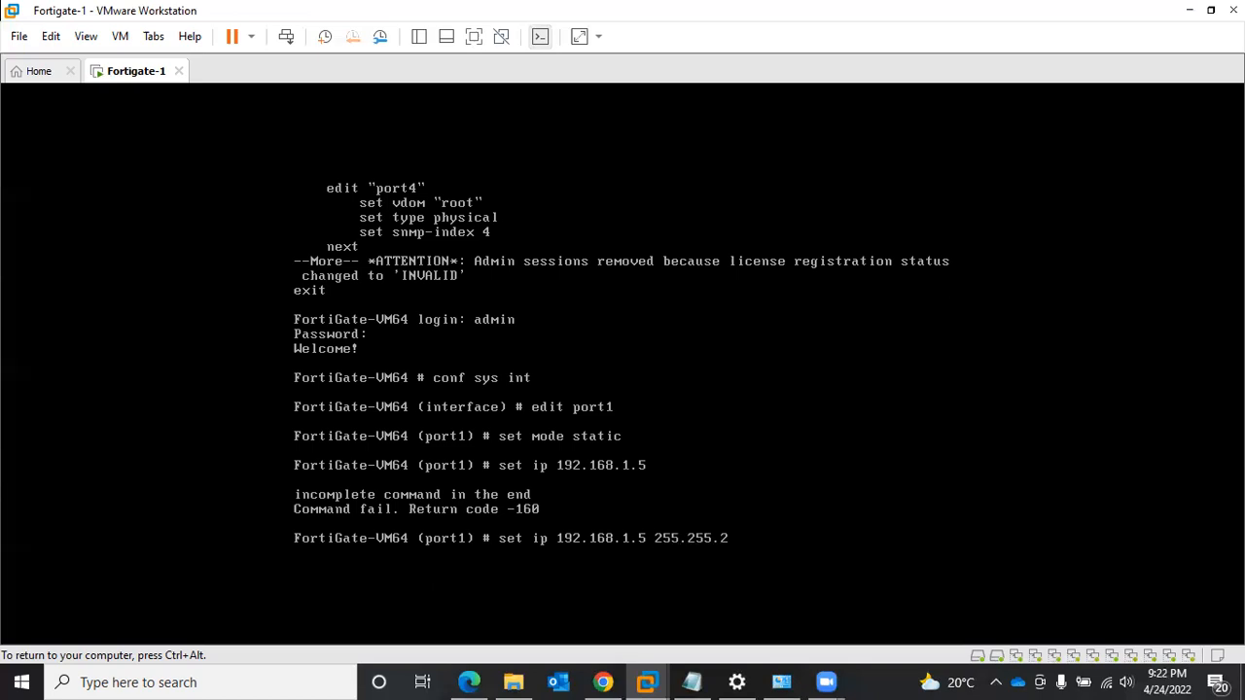
{"action": "key", "text": "Return"}
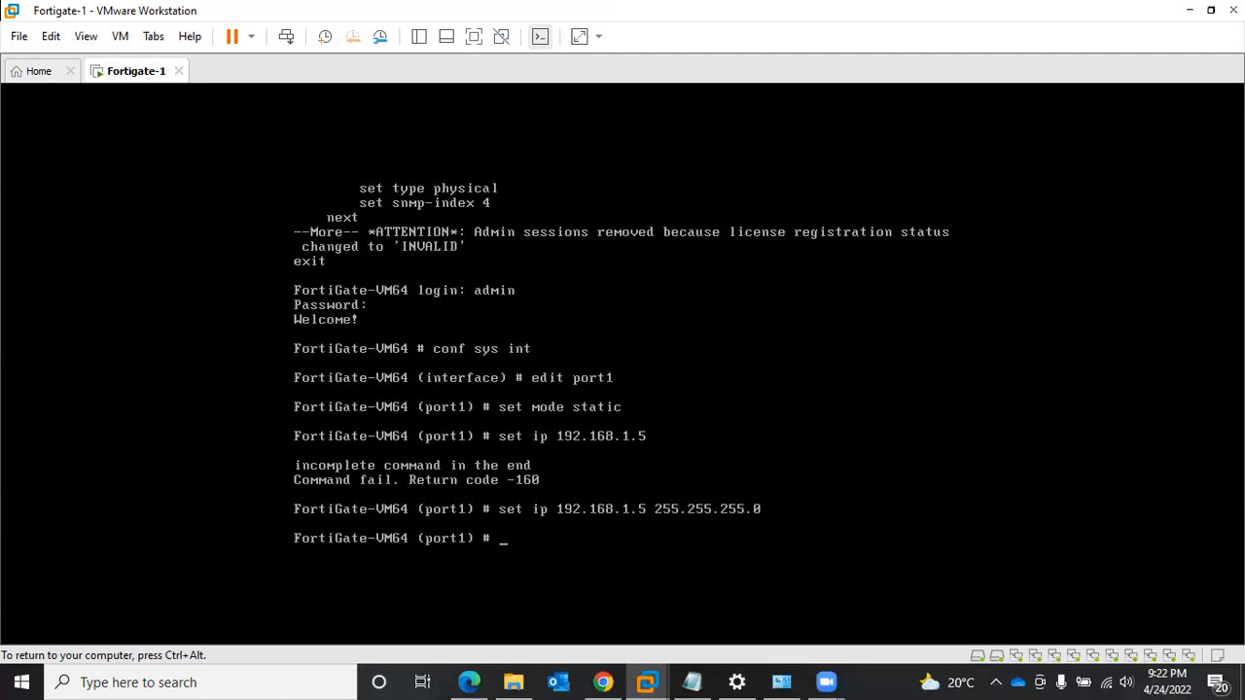
- Allow http, https, ping, ssh and telnet access on port1 and end the interface configuration
{"action": "type", "text": "set allowaccess http https ping ssh telnet"}
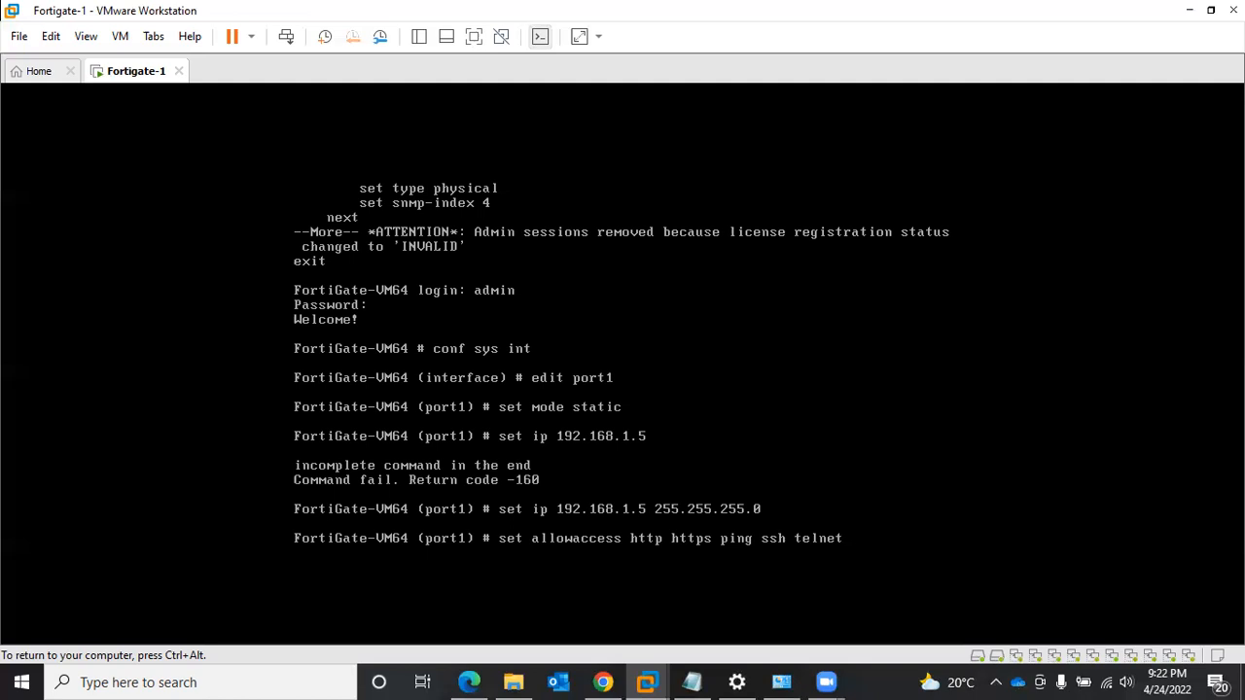
{"action": "key", "text": "Return"}
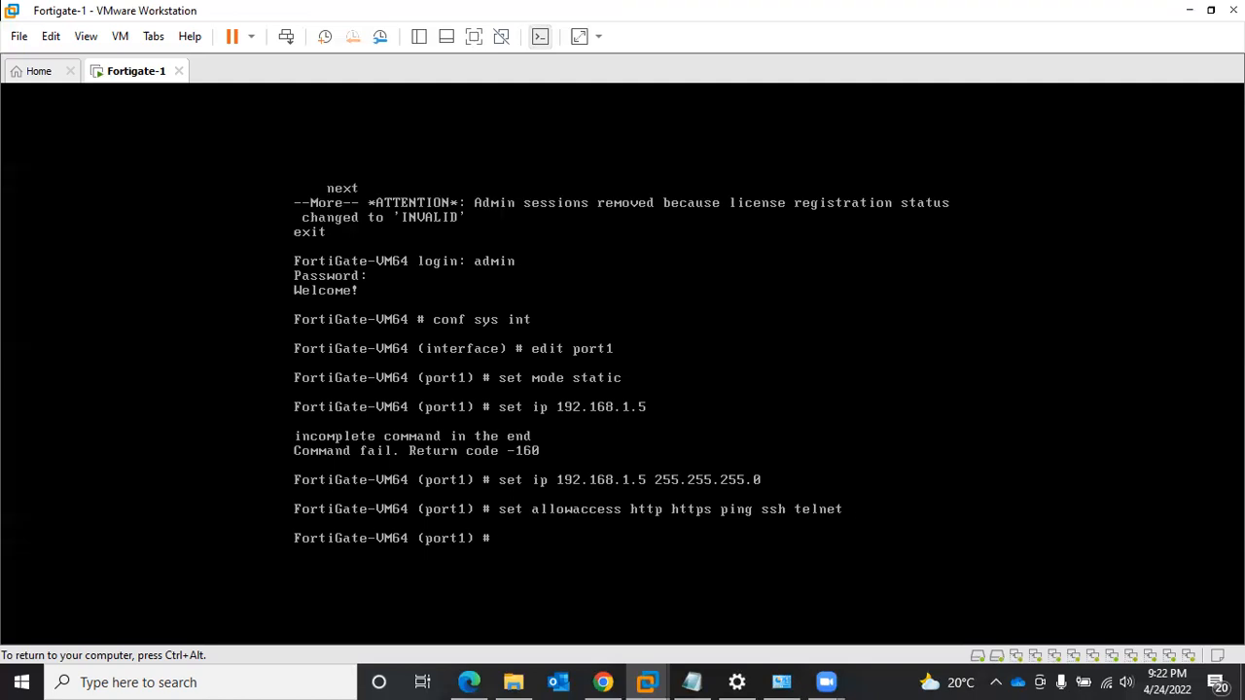
{"action": "type", "text": "end"}
{"action": "key", "text": "Return"}
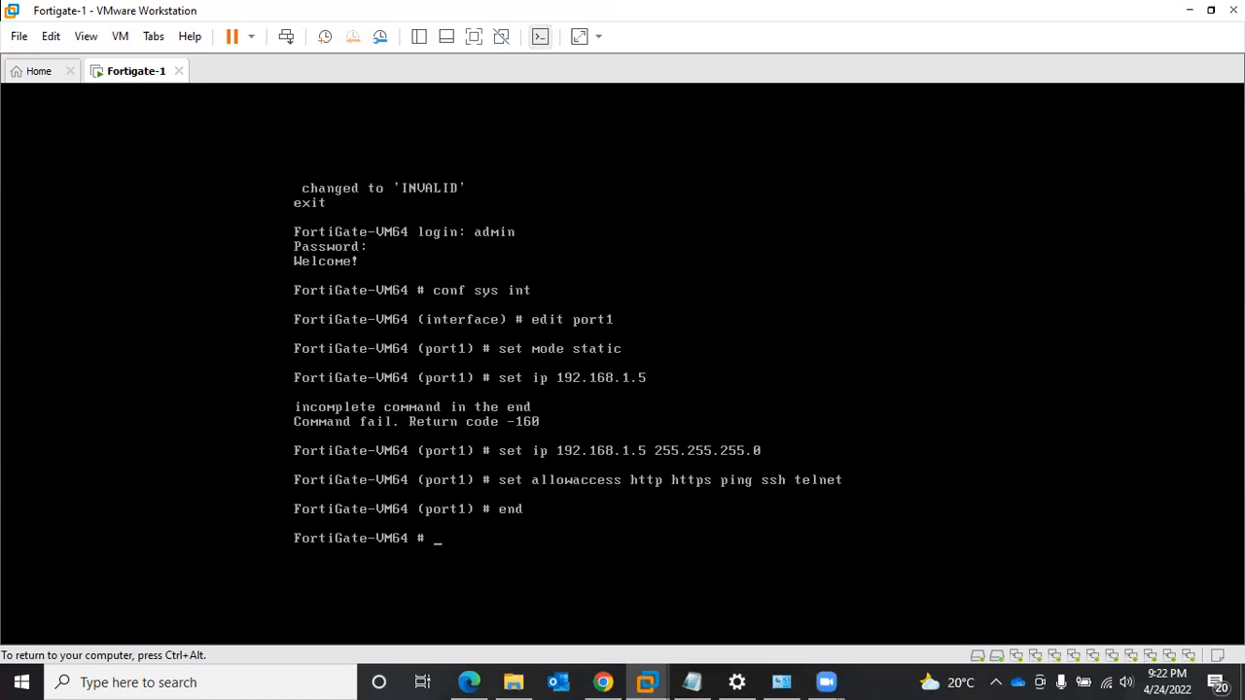
- Show the system interface configuration again with "sh sys int" and page through to its end
{"action": "type", "text": "sh sys int"}
{"action": "key", "text": "Return"}
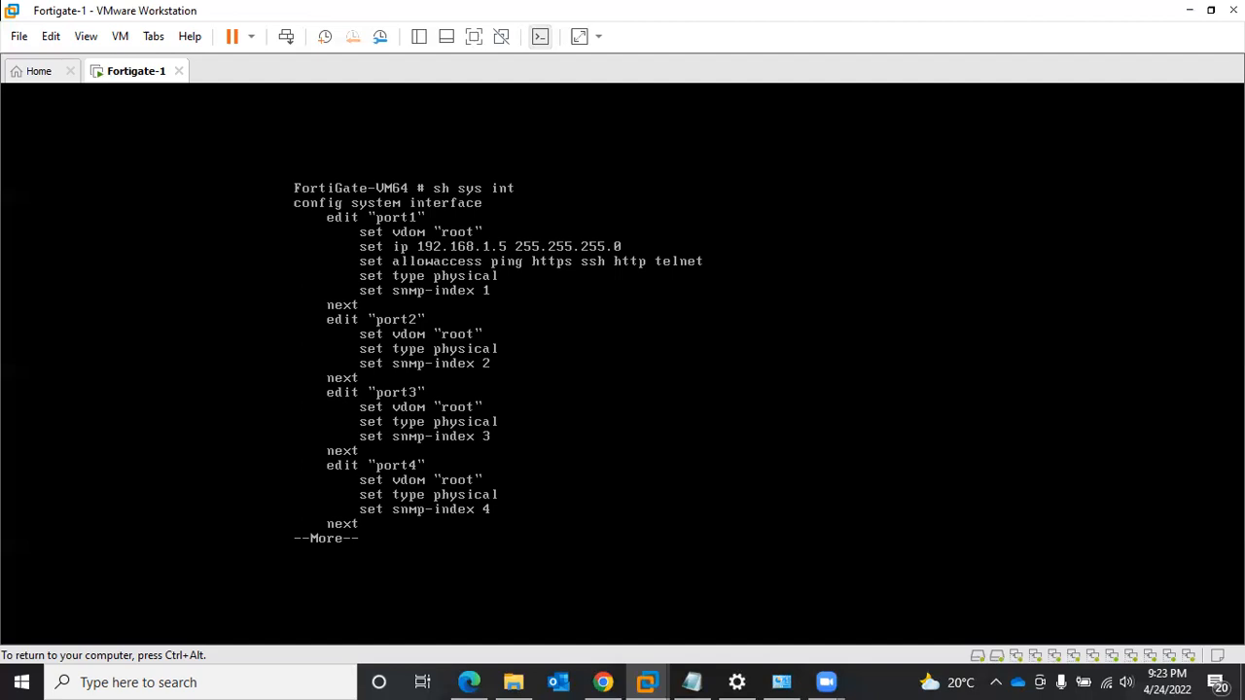
{"action": "key", "text": "space"}
{"action": "key", "text": "space"}
{"action": "key", "text": "space"}
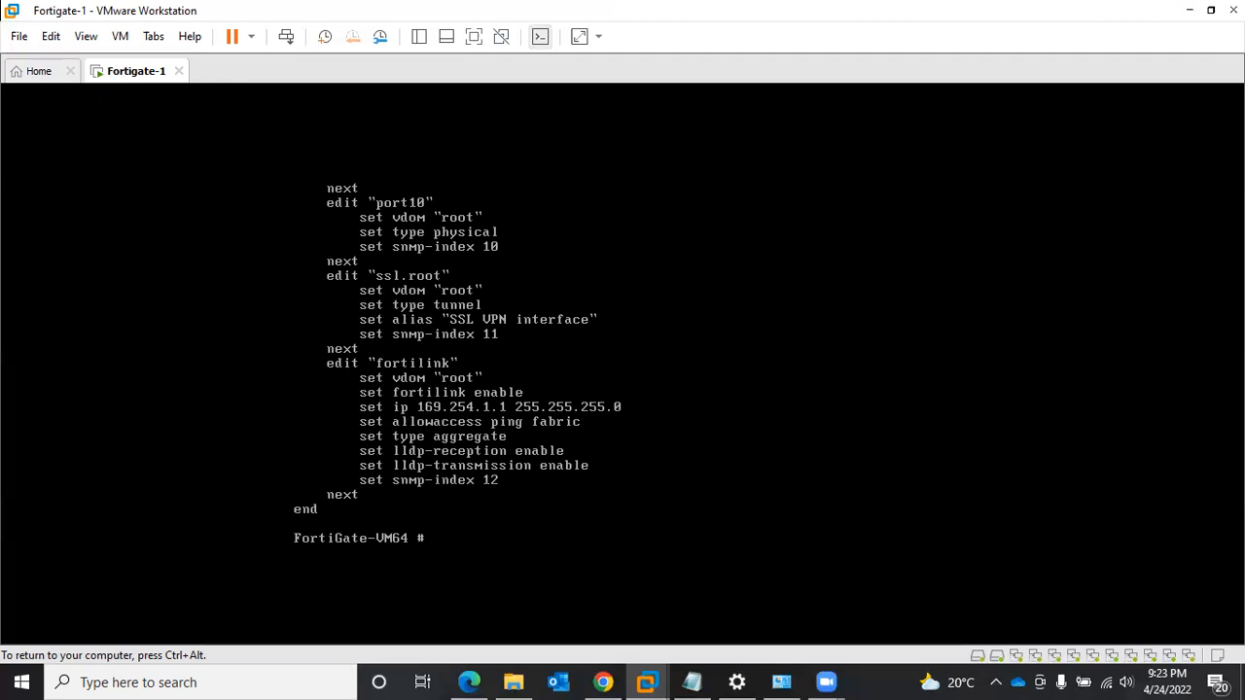
- Release the console, switch to Microsoft Edge in a maximized window and open the FortiGate web interface at 192.168.1.5
{"action": "key", "text": "ctrl+alt"}
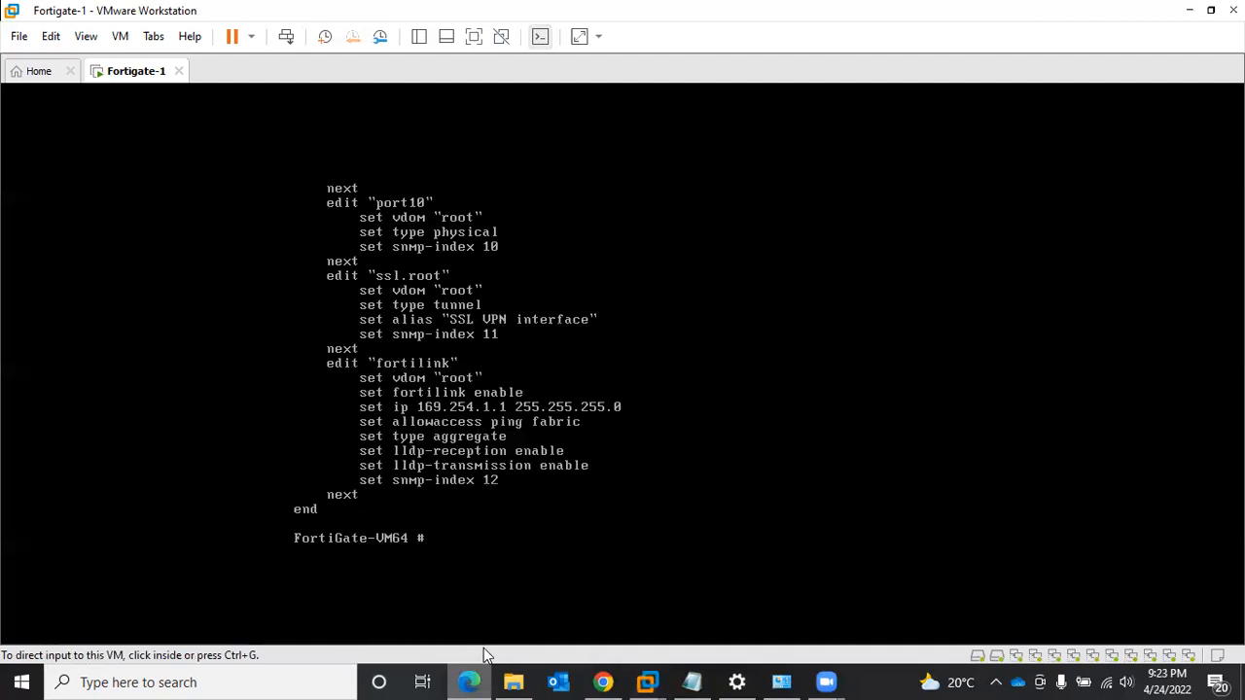
{"action": "left_click", "coordinate": [475, 681]}
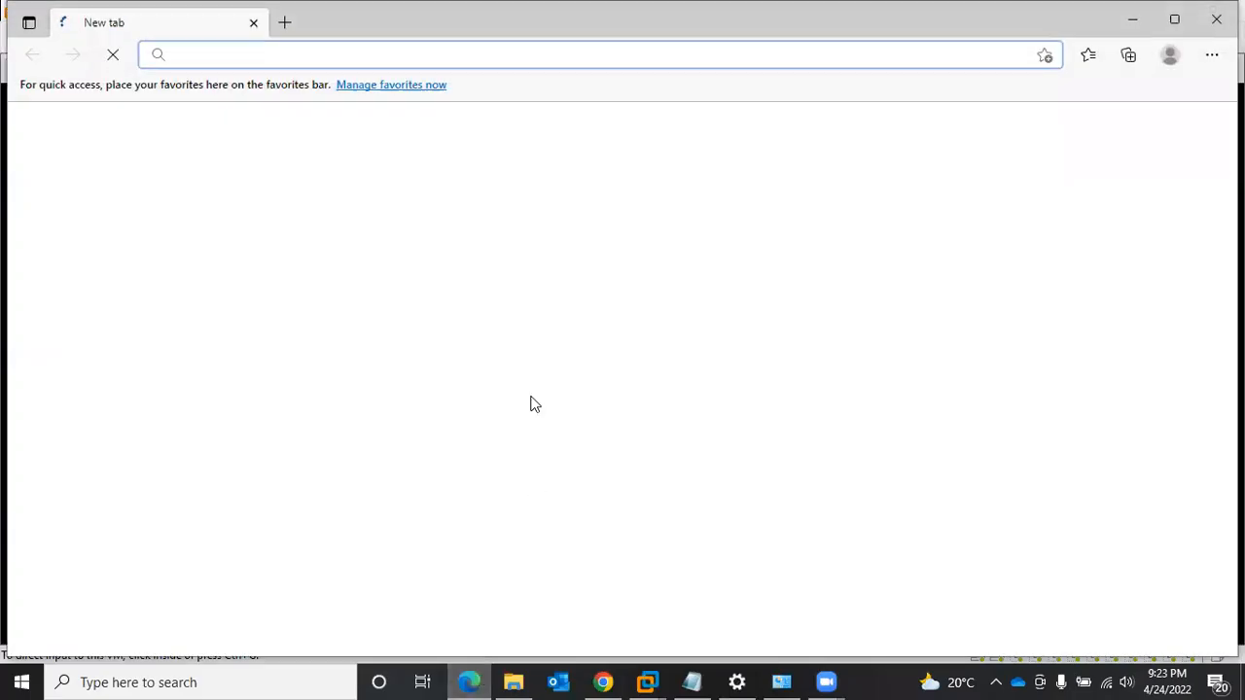
{"action": "left_click", "coordinate": [1174, 20]}
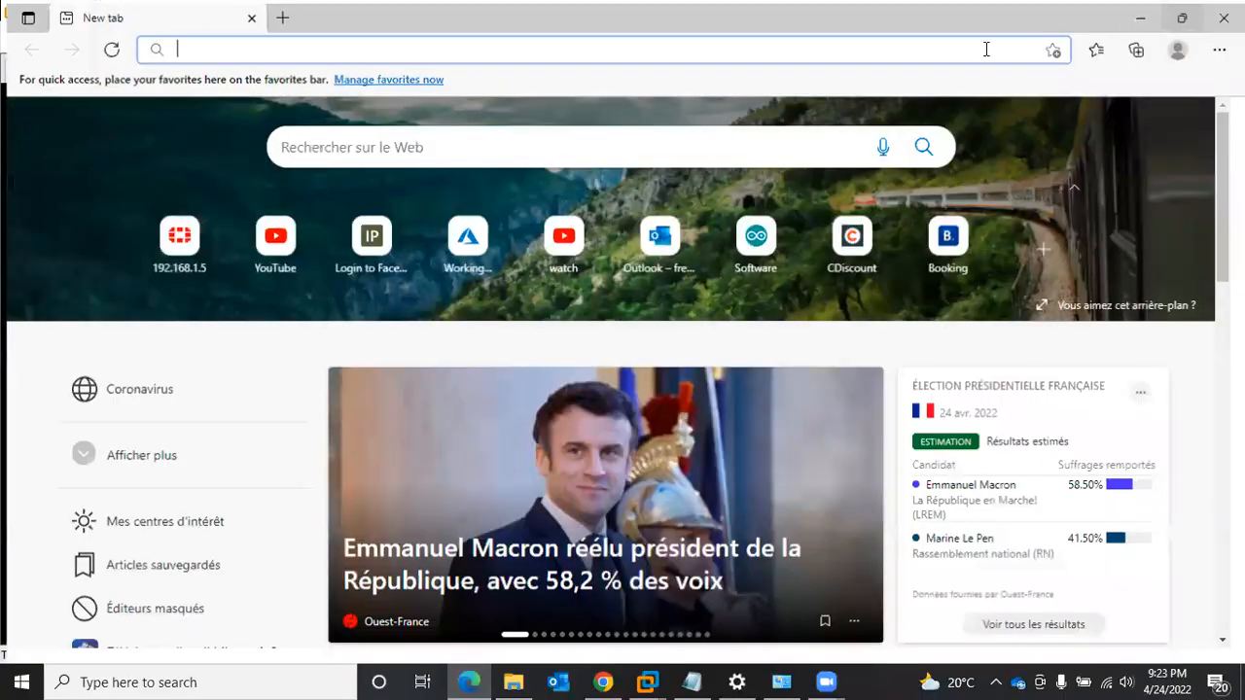
{"action": "left_click", "coordinate": [883, 53]}
{"action": "type", "text": "192"}
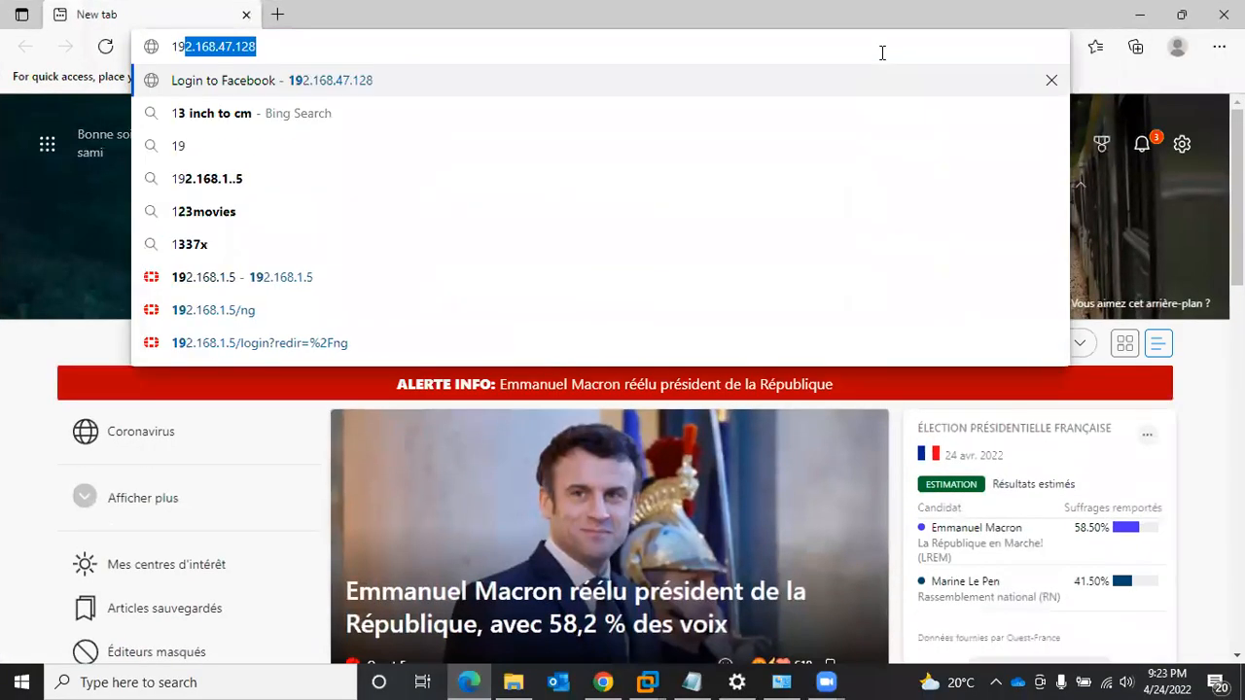
{"action": "type", "text": ".168"}
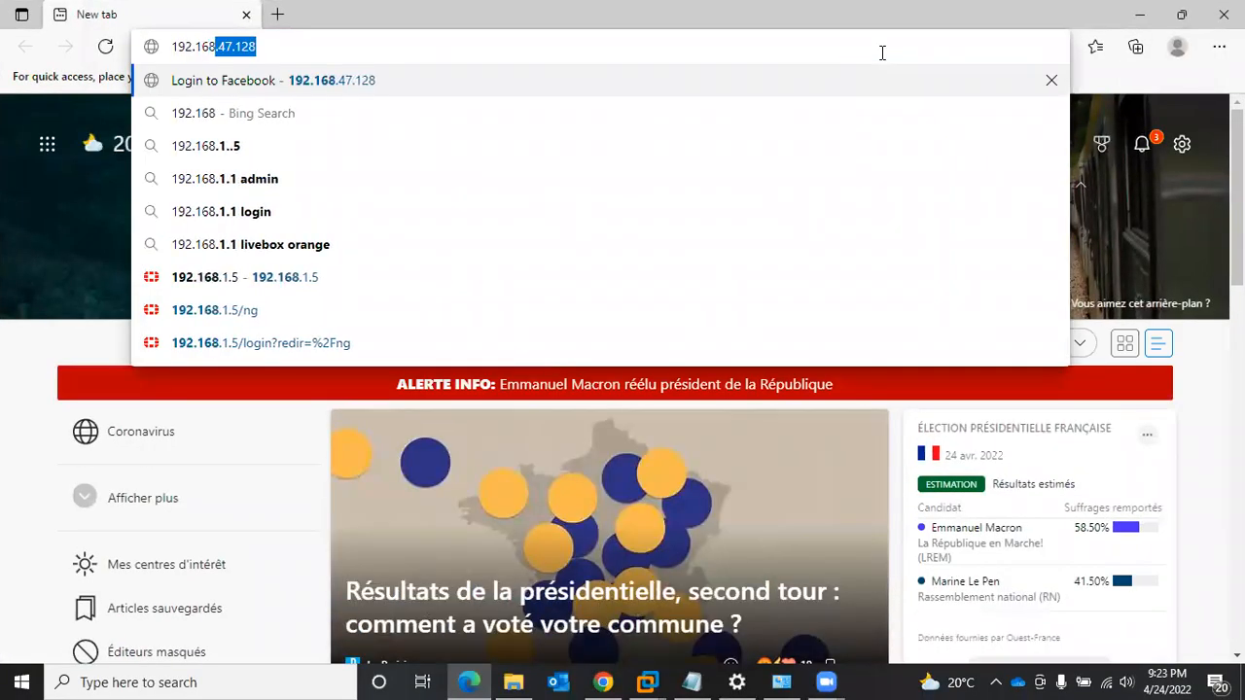
{"action": "type", "text": ".1.5"}
{"action": "key", "text": "Return"}
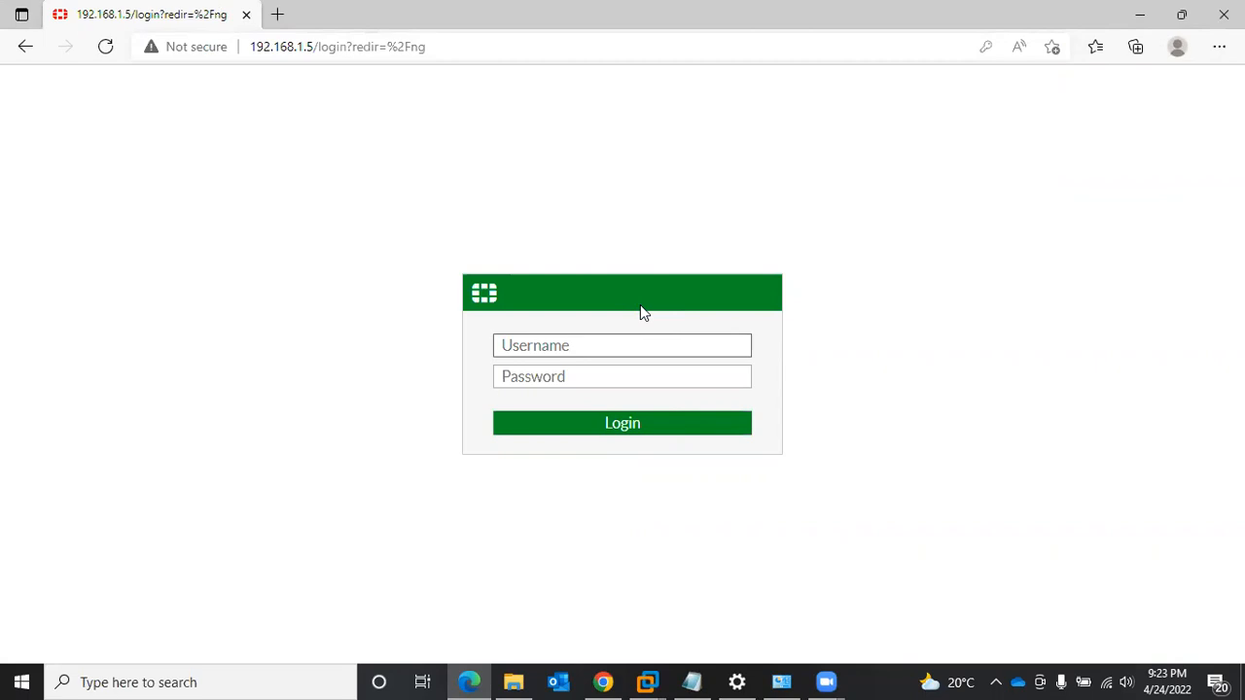
- Log in to the FortiGate web interface as admin with the account password
{"action": "type", "text": "admin"}
{"action": "key", "text": "Tab"}
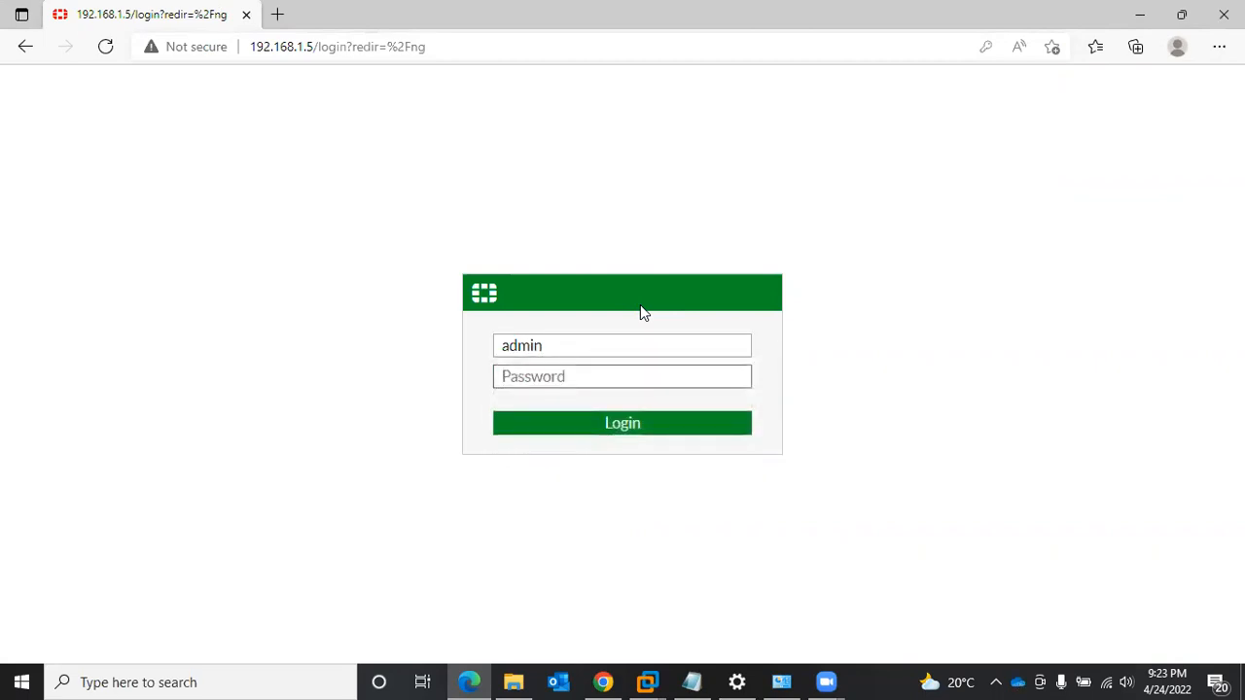
{"action": "type", "text": "admin"}
{"action": "key", "text": "Return"}
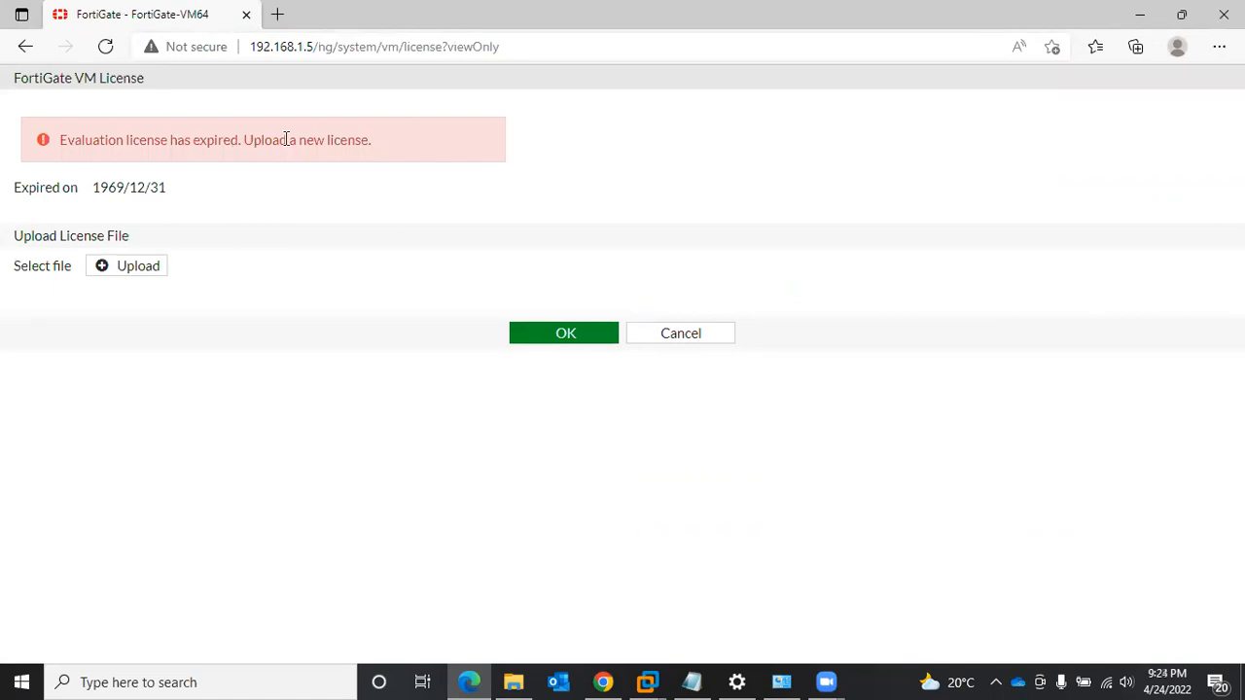
- Highlight the evaluation license message and the expiry date on the FortiGate VM License page, and clear the selection
{"action": "left_click_drag", "start_coordinate": [367, 139], "coordinate": [63, 139]}
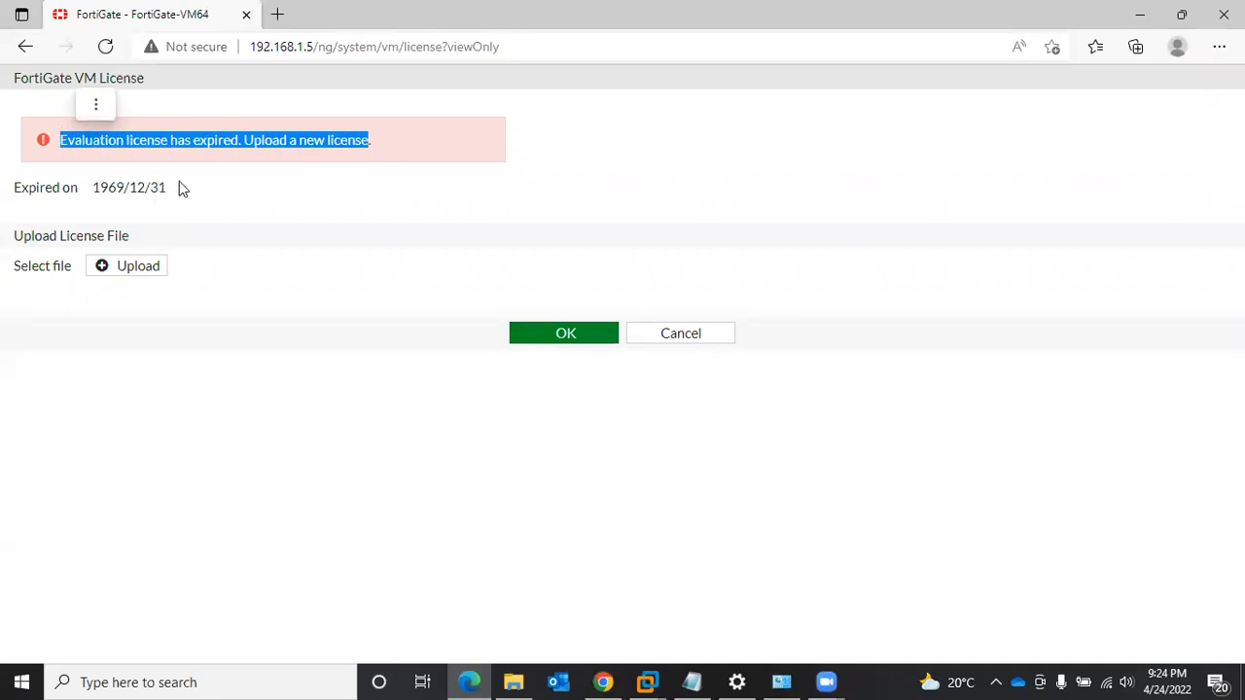
{"action": "left_click_drag", "start_coordinate": [185, 187], "coordinate": [77, 194]}
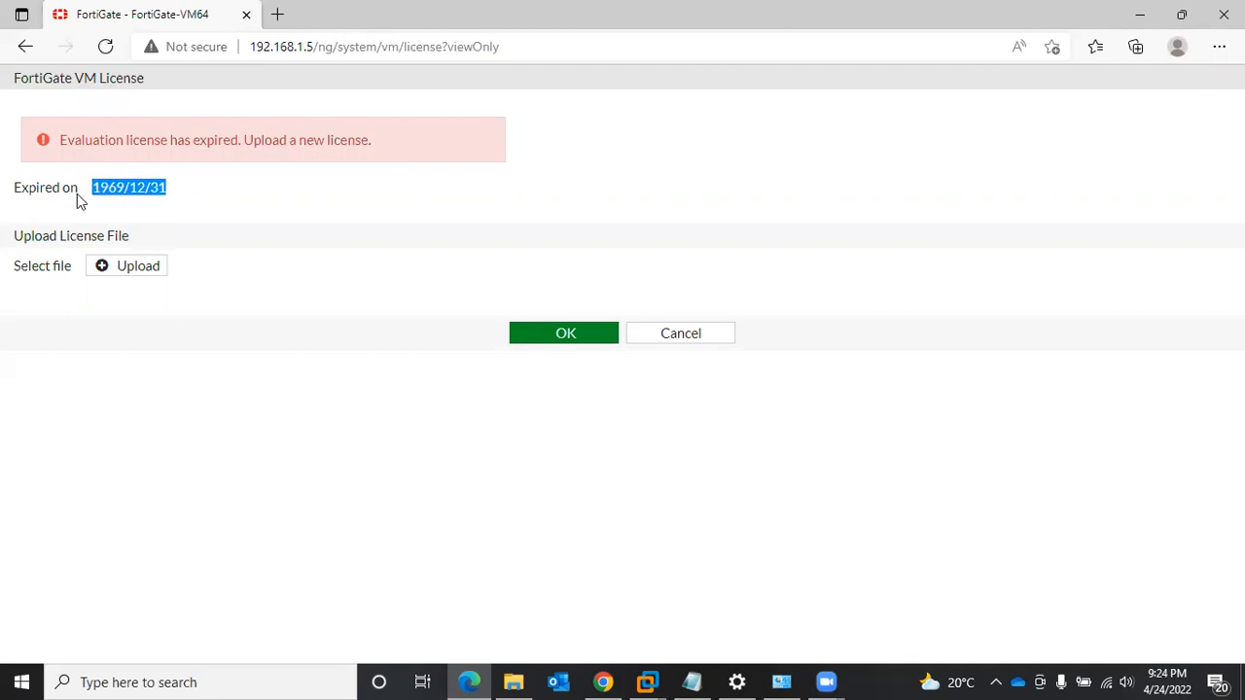
{"action": "left_click", "coordinate": [257, 243]}
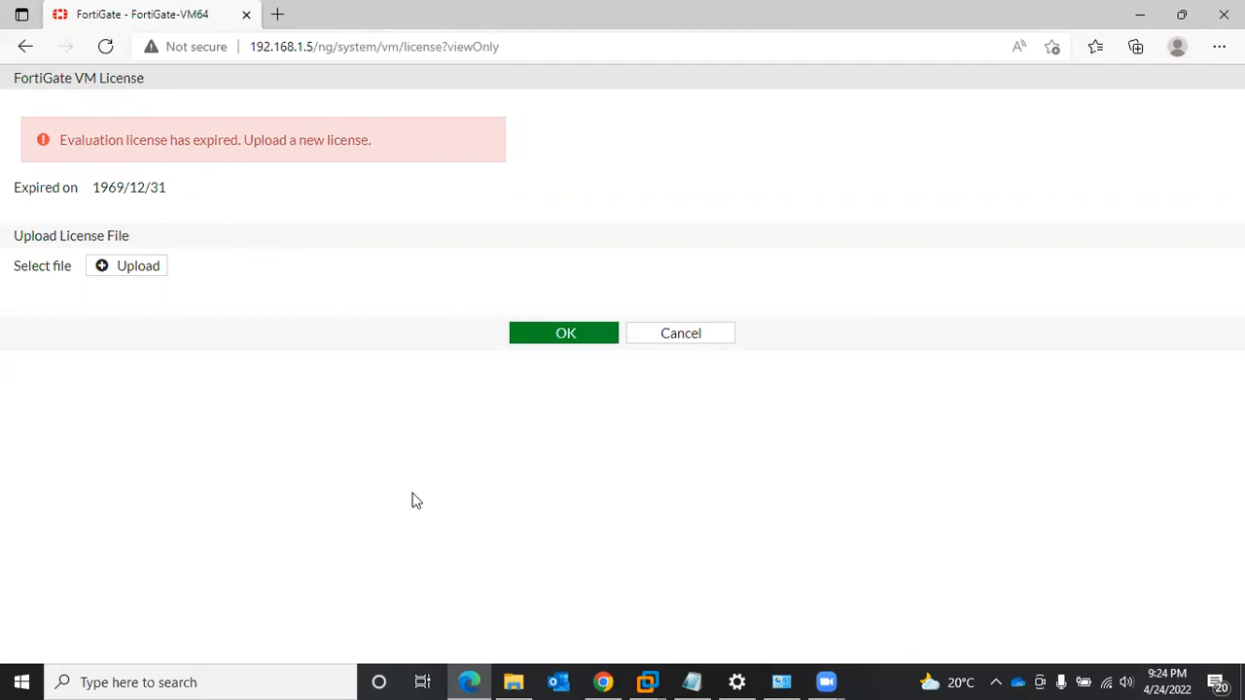
- Switch to VMware Workstation and reset the FortiGate to factory defaults with "execute factoryreset", confirming with y
{"action": "left_click", "coordinate": [483, 679]}
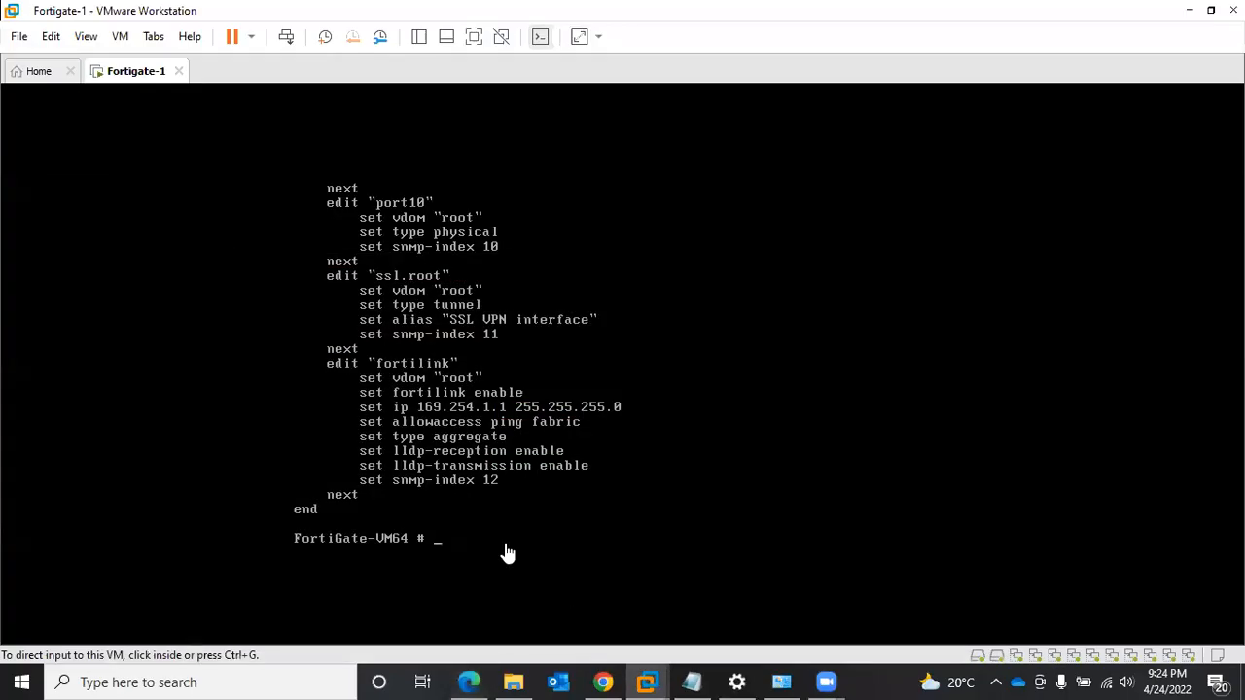
{"action": "left_click", "coordinate": [451, 555]}
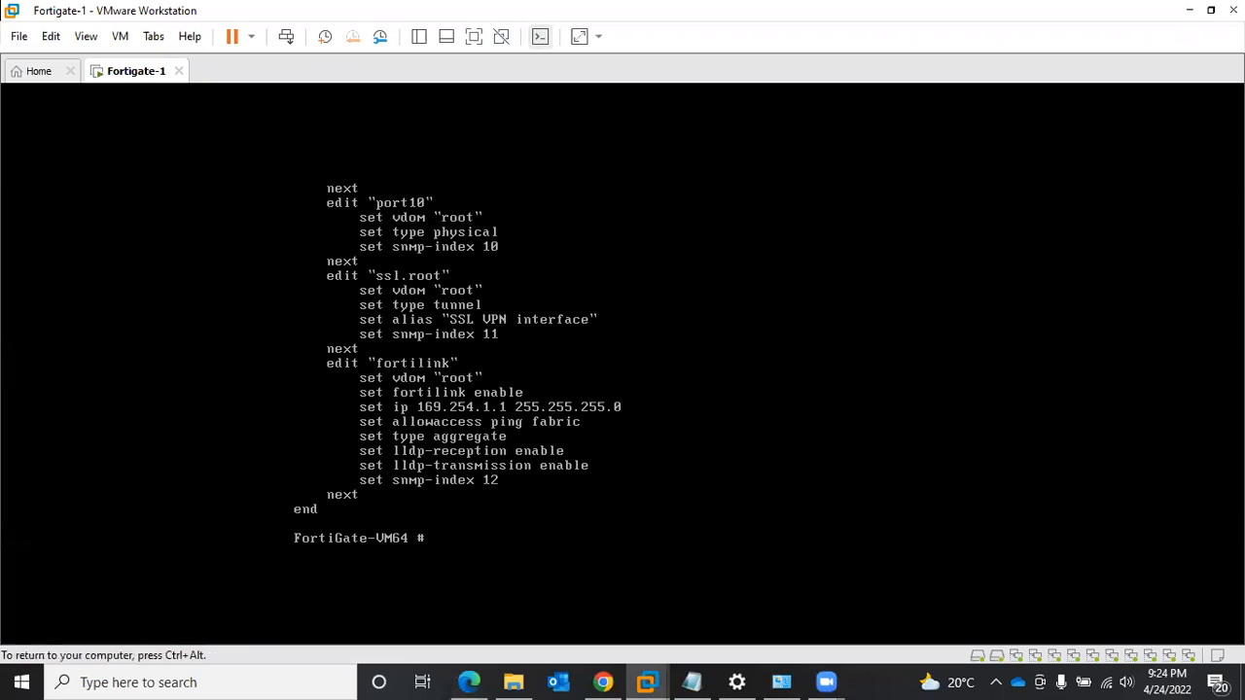
{"action": "type", "text": "execute factoryreset"}
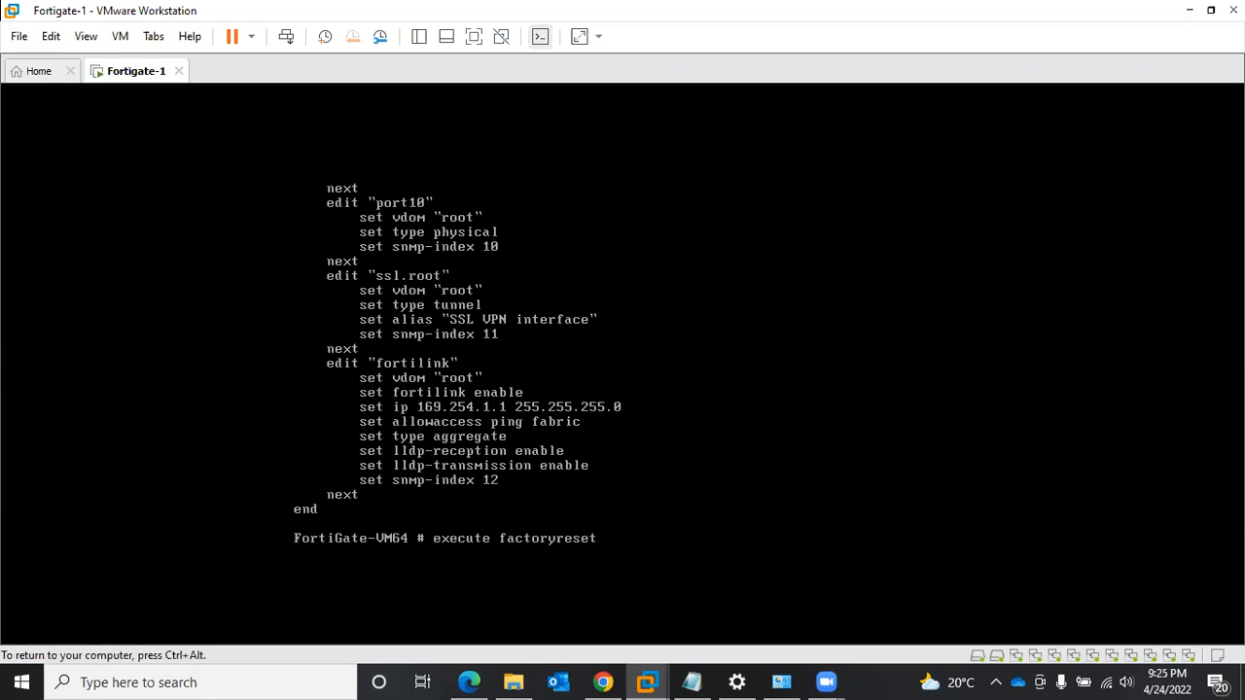
{"action": "key", "text": "Return"}
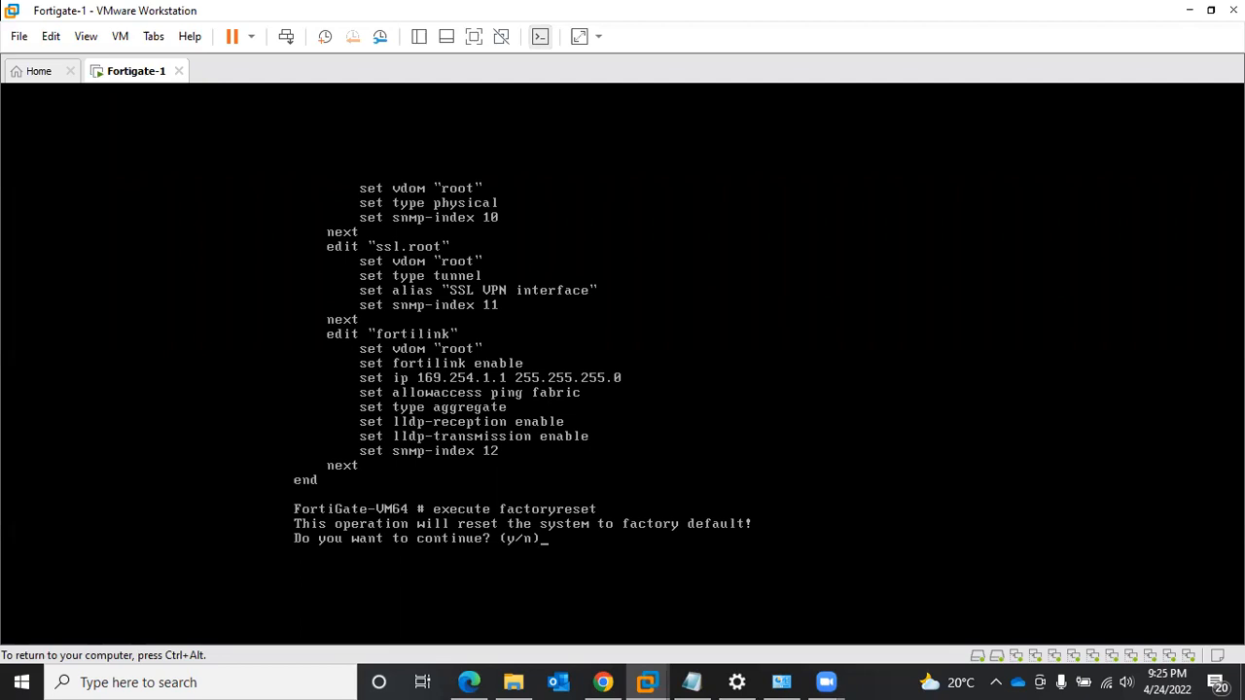
{"action": "type", "text": "y"}
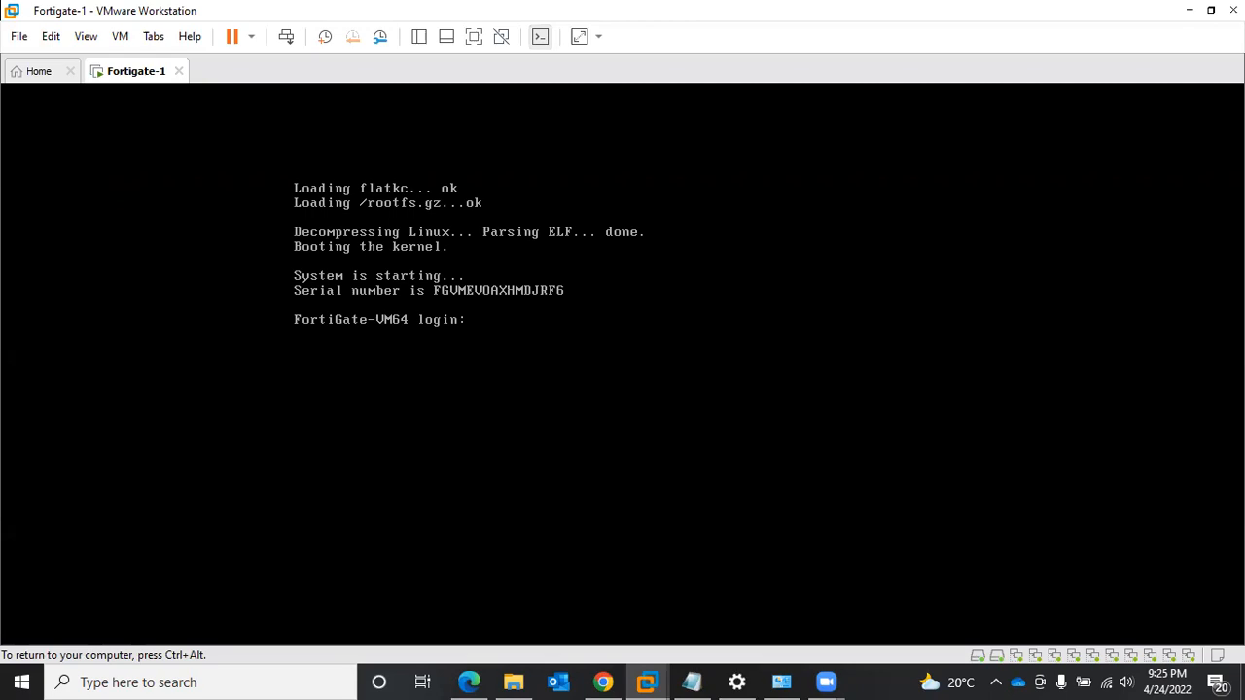
- Log in to the FortiGate console as admin with the blank default password, and enter and confirm a new account password
{"action": "type", "text": "admin"}
{"action": "key", "text": "Return"}
{"action": "key", "text": "Return"}
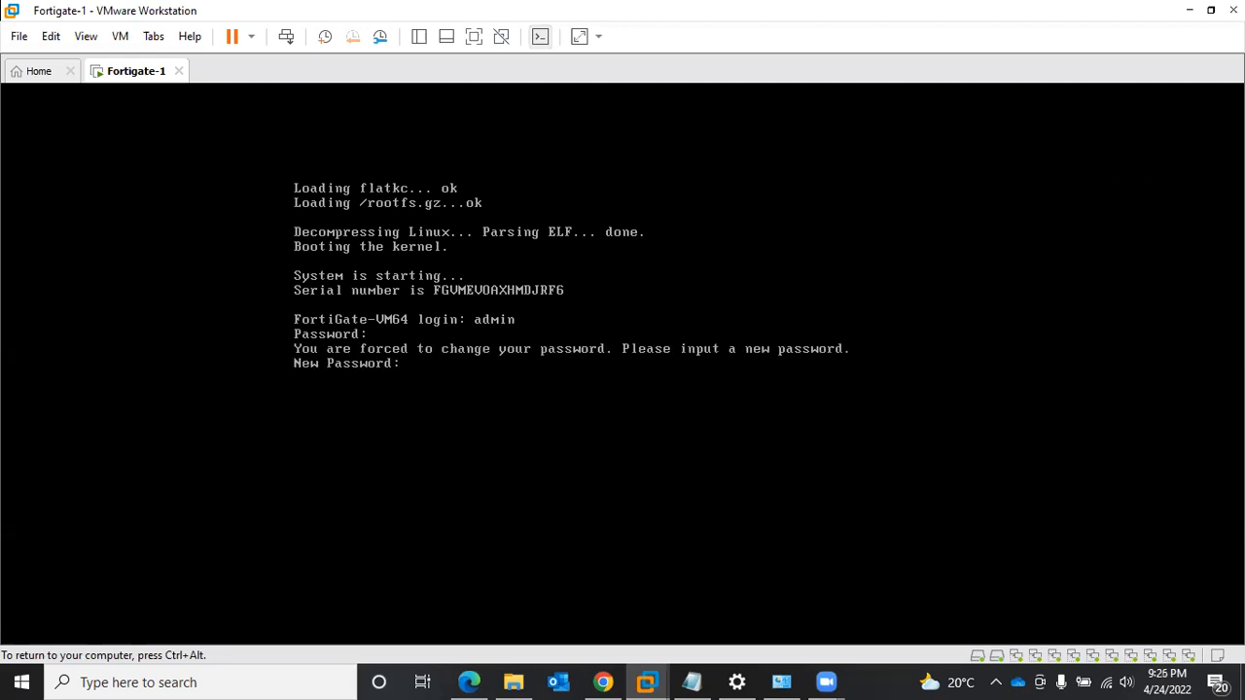
{"action": "key", "text": "Return"}
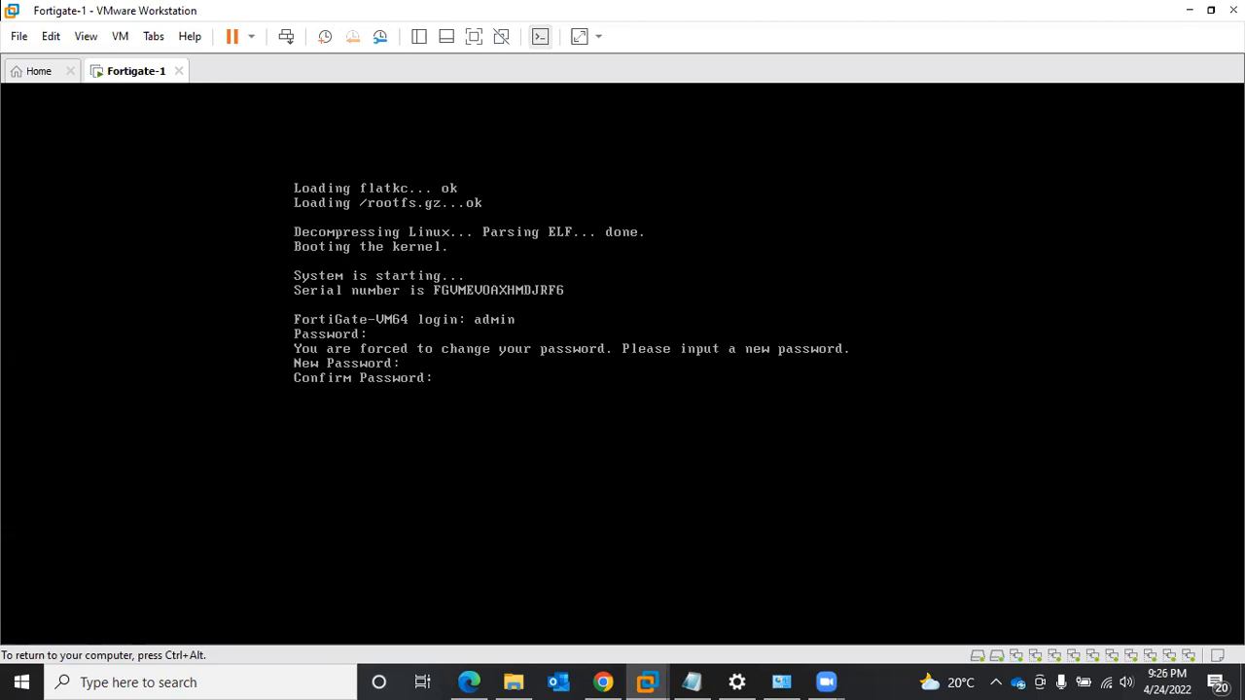
{"action": "key", "text": "Return"}
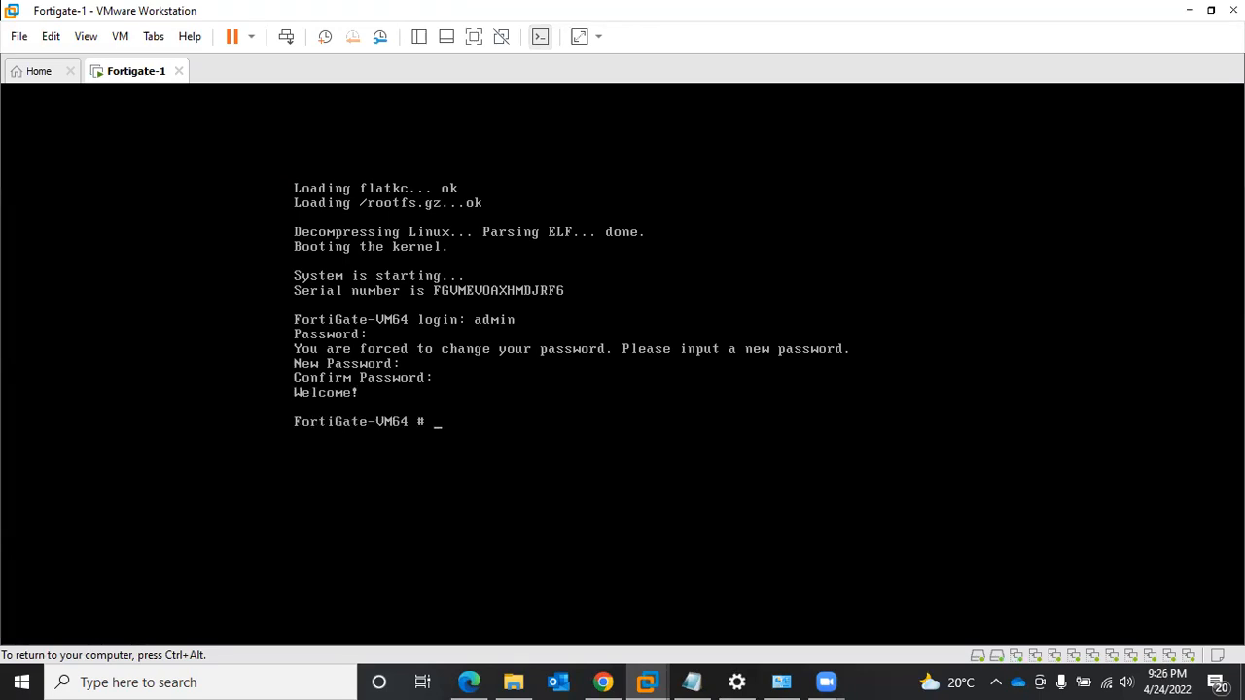
- Show the system interface configuration with "sh sys int" and page through to its end
{"action": "type", "text": "sh sys int"}
{"action": "key", "text": "Return"}
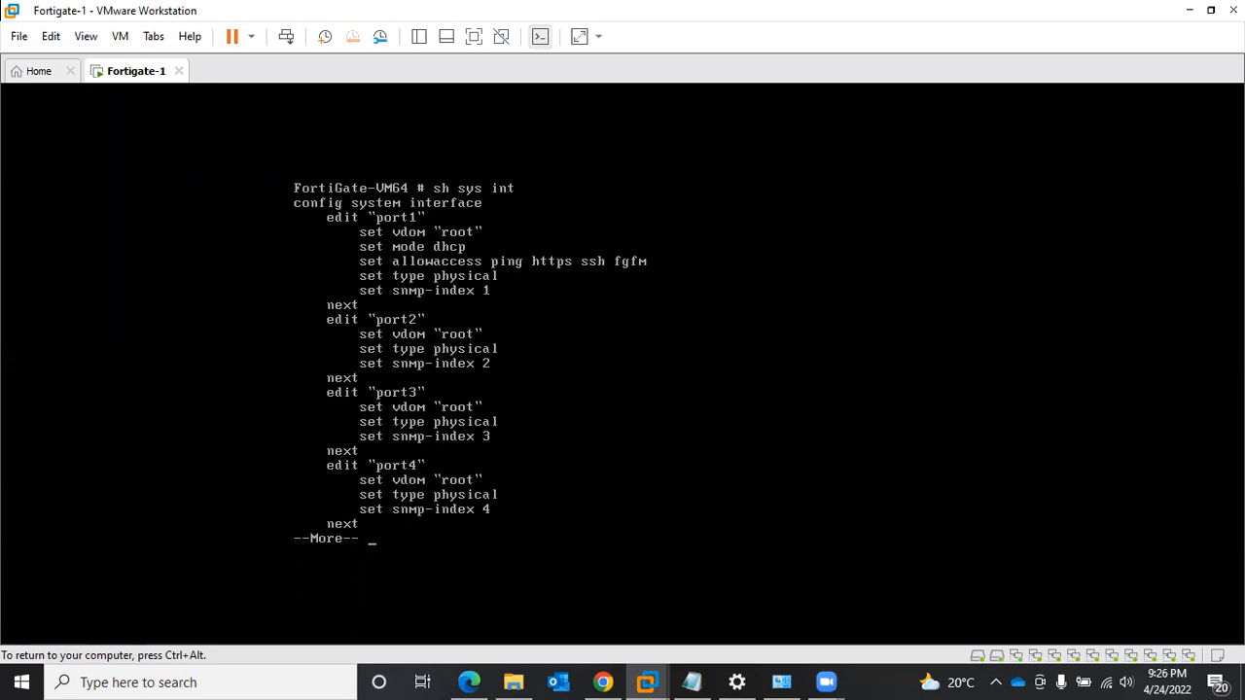
{"action": "key", "text": "space"}
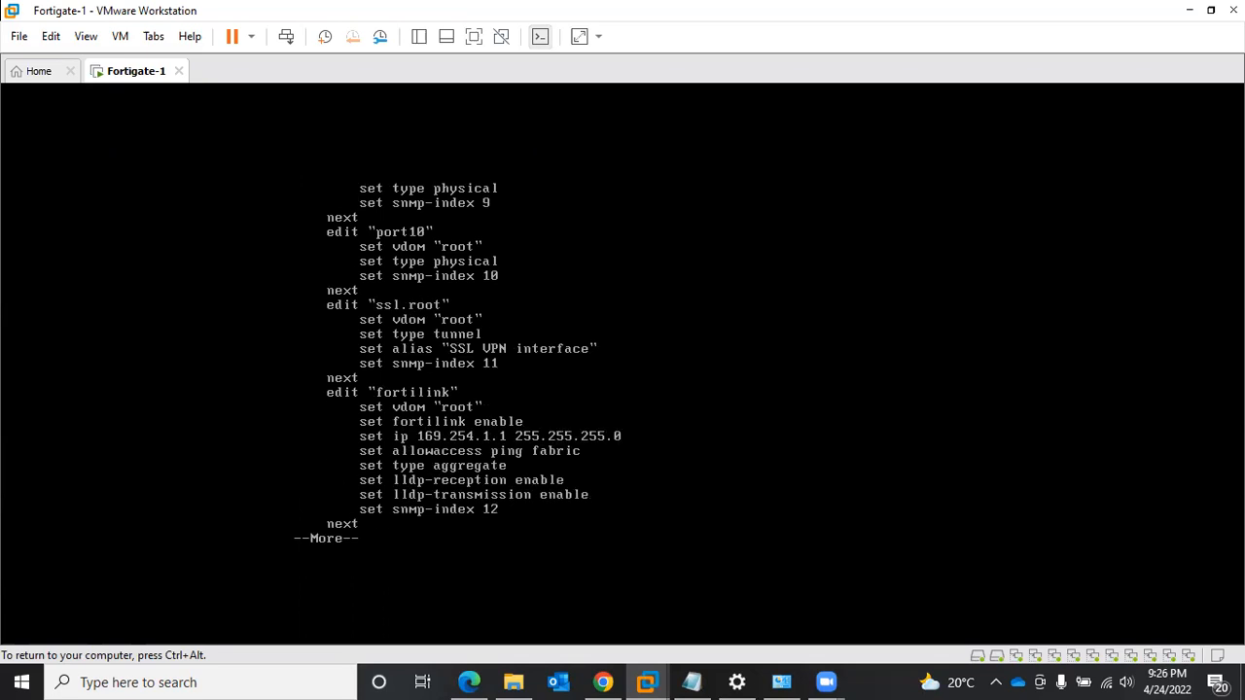
{"action": "key", "text": "space"}
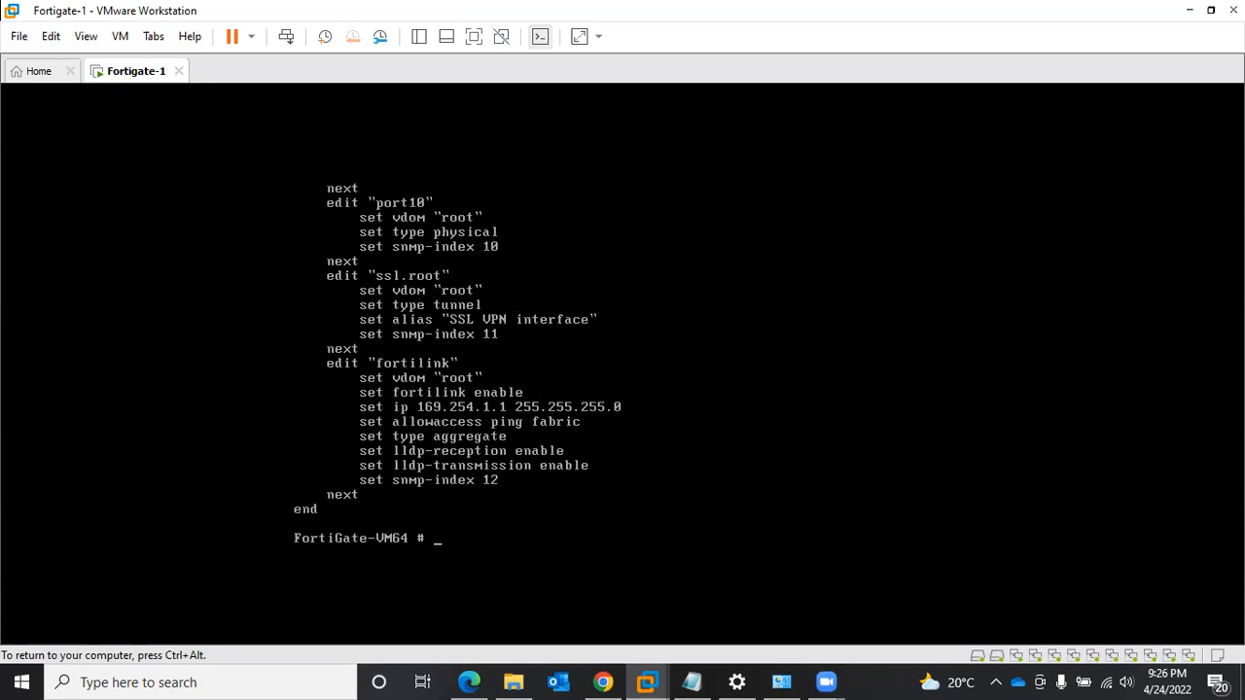
- Enter the system interface configuration with "conf sys int" and open port1 for editing with "edit port1"
{"action": "type", "text": "conf sys int"}
{"action": "key", "text": "Return"}
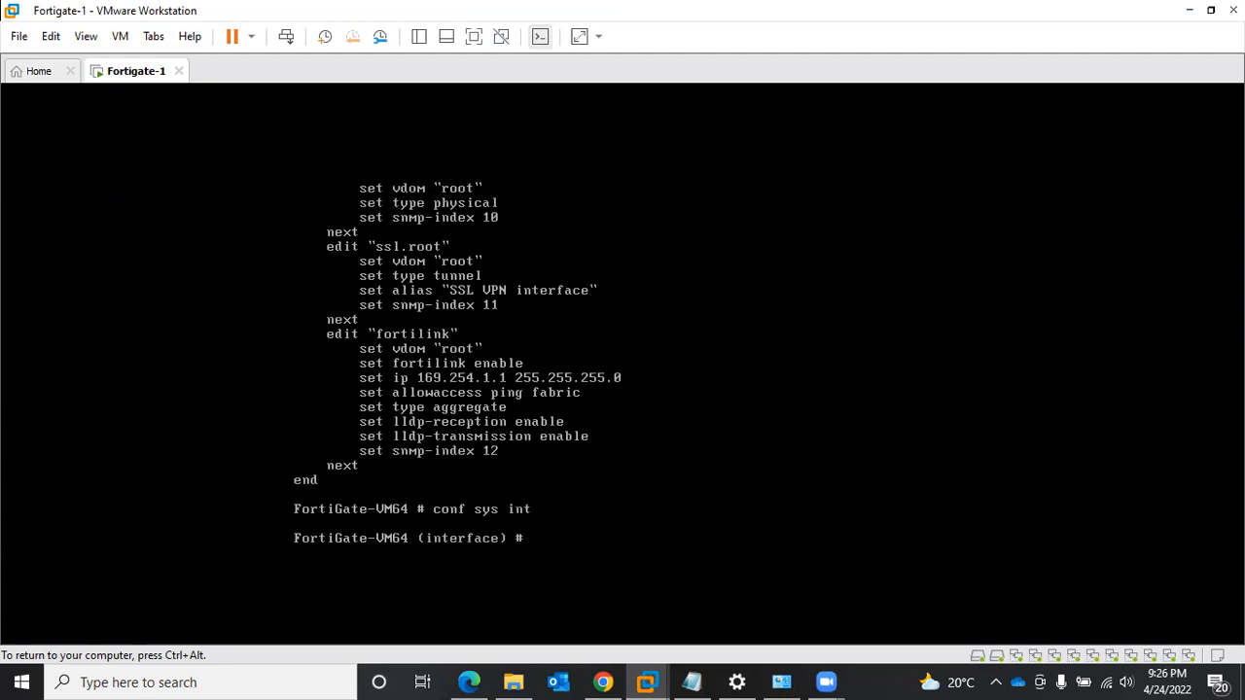
{"action": "type", "text": "edit port1"}
{"action": "key", "text": "Return"}
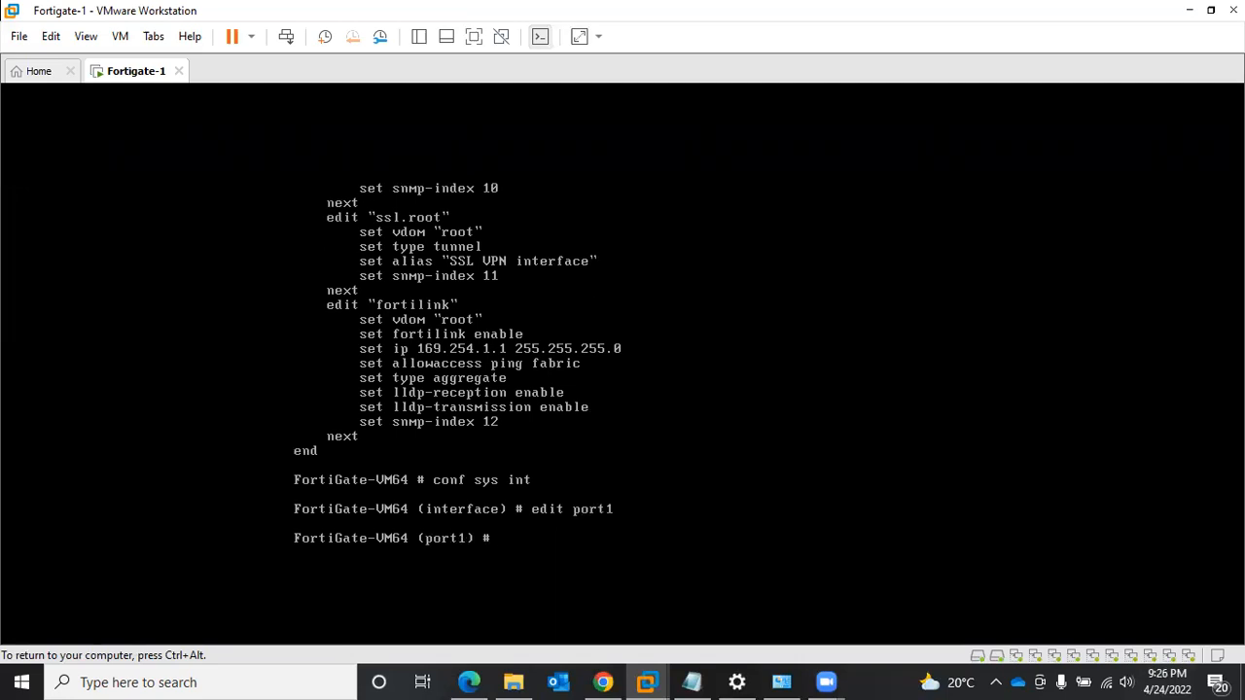
- Set port1 to static mode with the IP address 192.168.1.5 and the mask 255.255.255.0
{"action": "type", "text": "set mode static"}
{"action": "key", "text": "Return"}
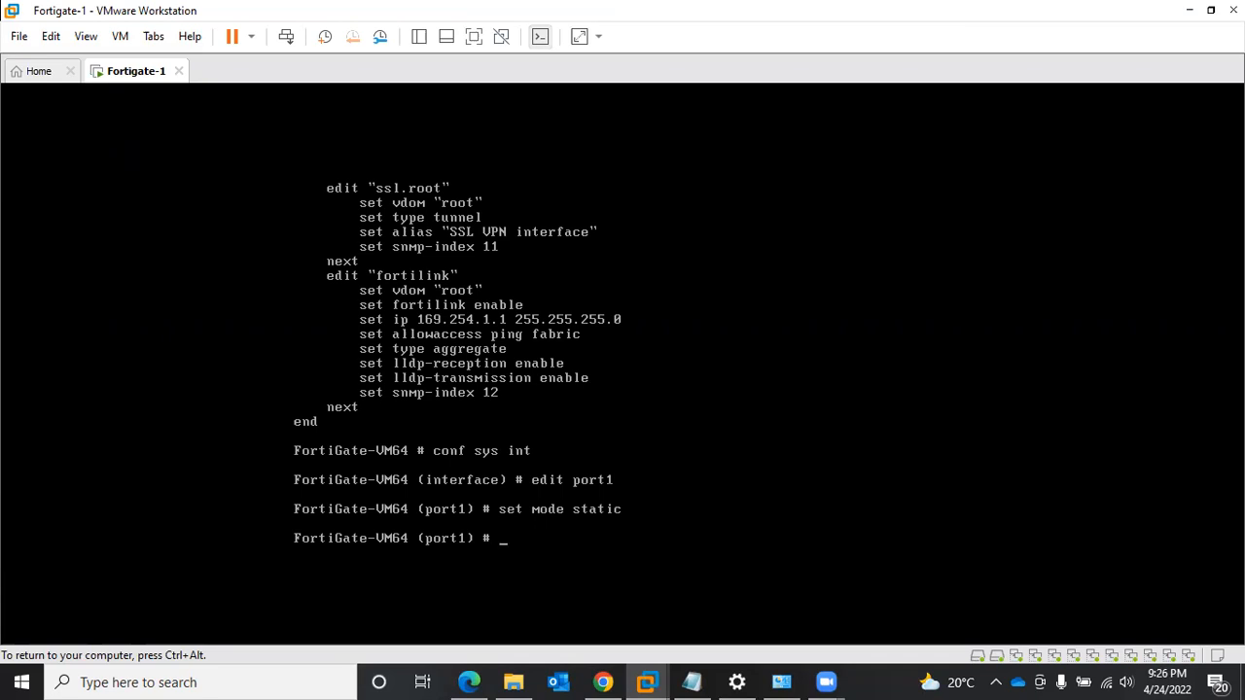
{"action": "type", "text": "set ip"}
{"action": "type", "text": "192.168.1.5 255.255.255.0"}
{"action": "key", "text": "Return"}
- Allow ping, ssh, telnet, http and https access on port1 and finish the interface configuration with "end"
{"action": "type", "text": "set allo"}
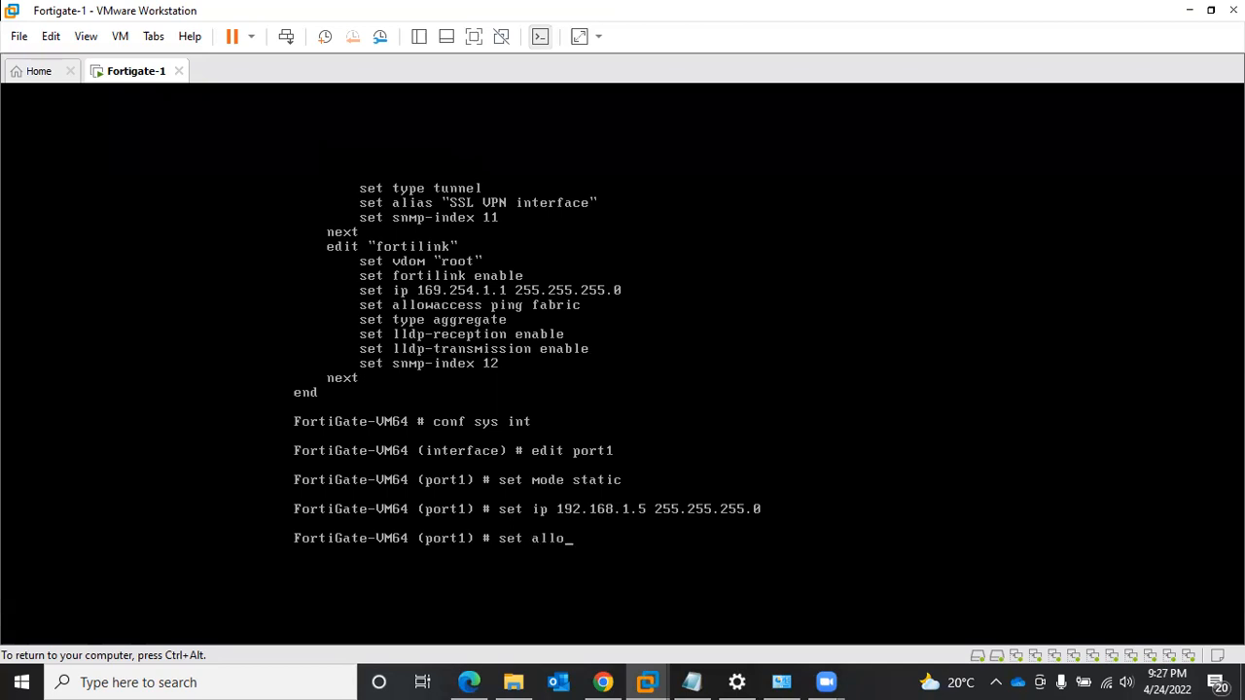
{"action": "type", "text": "waccess"}
{"action": "type", "text": "ping ssh ter"}
{"action": "key", "text": "BackSpace"}
{"action": "type", "text": "lnet"}
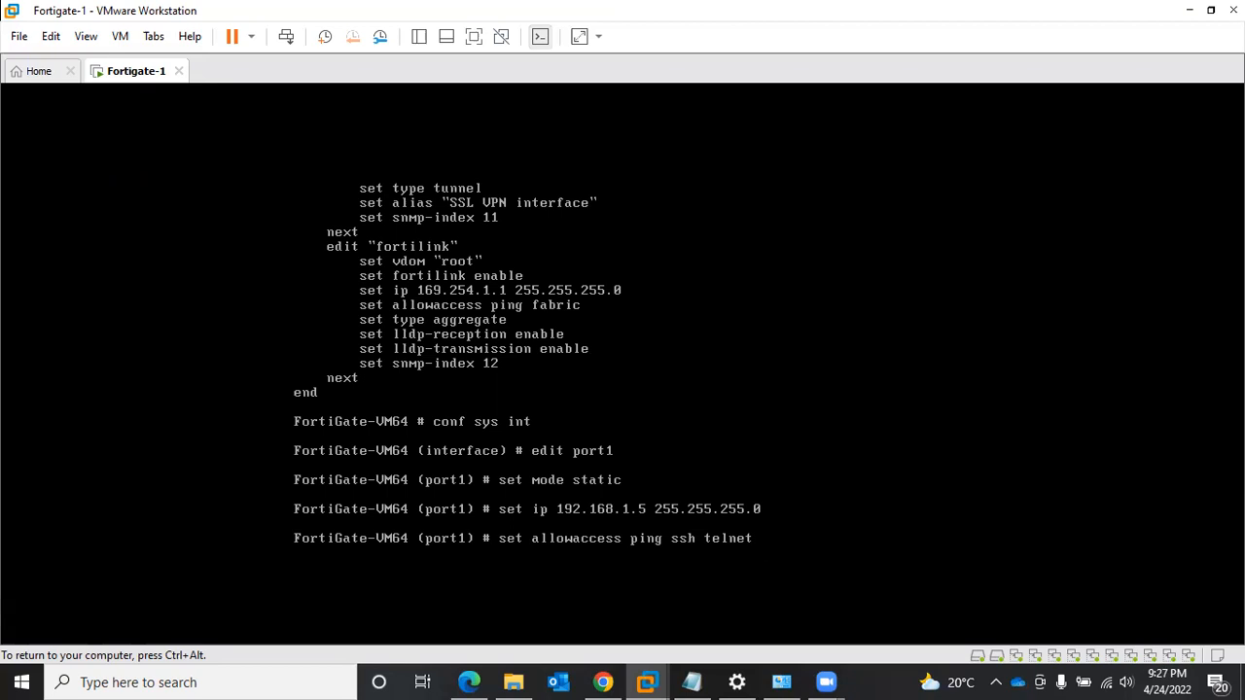
{"action": "type", "text": "http https"}
{"action": "key", "text": "Return"}
{"action": "type", "text": "end"}
{"action": "key", "text": "Return"}
- Review the port1 settings with "sh sys int" and page through the rest of the interface configuration
{"action": "type", "text": "sh"}
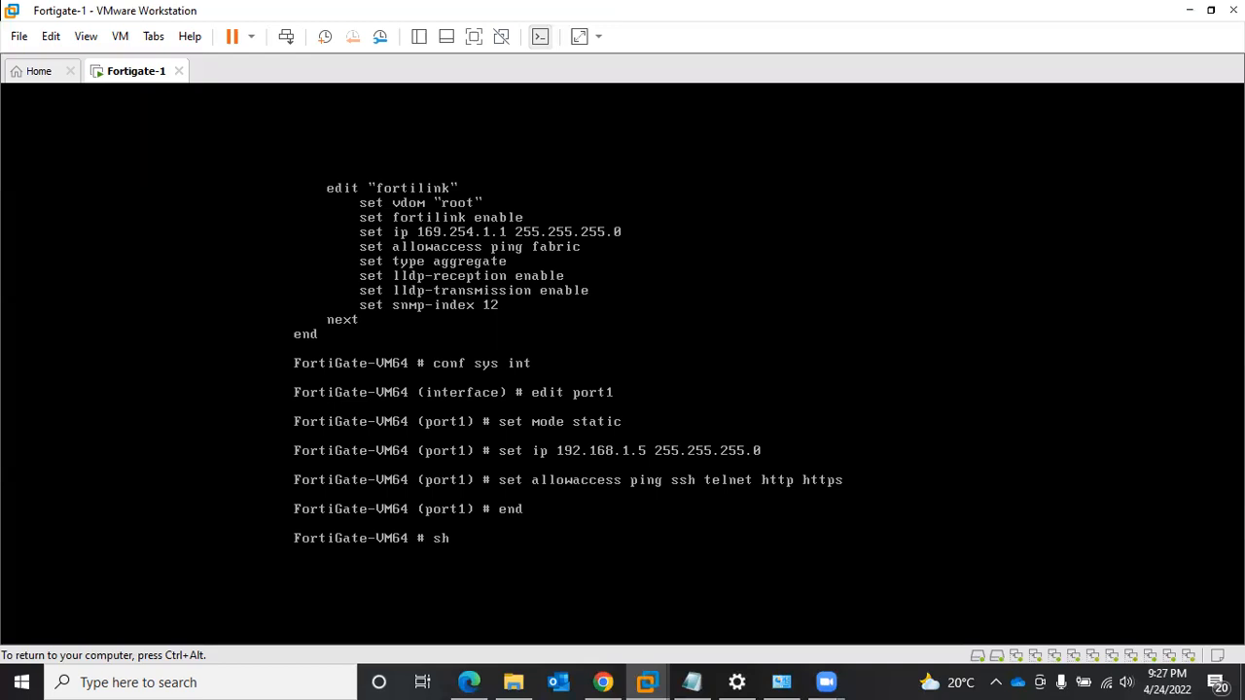
{"action": "type", "text": " sys int"}
{"action": "key", "text": "Return"}
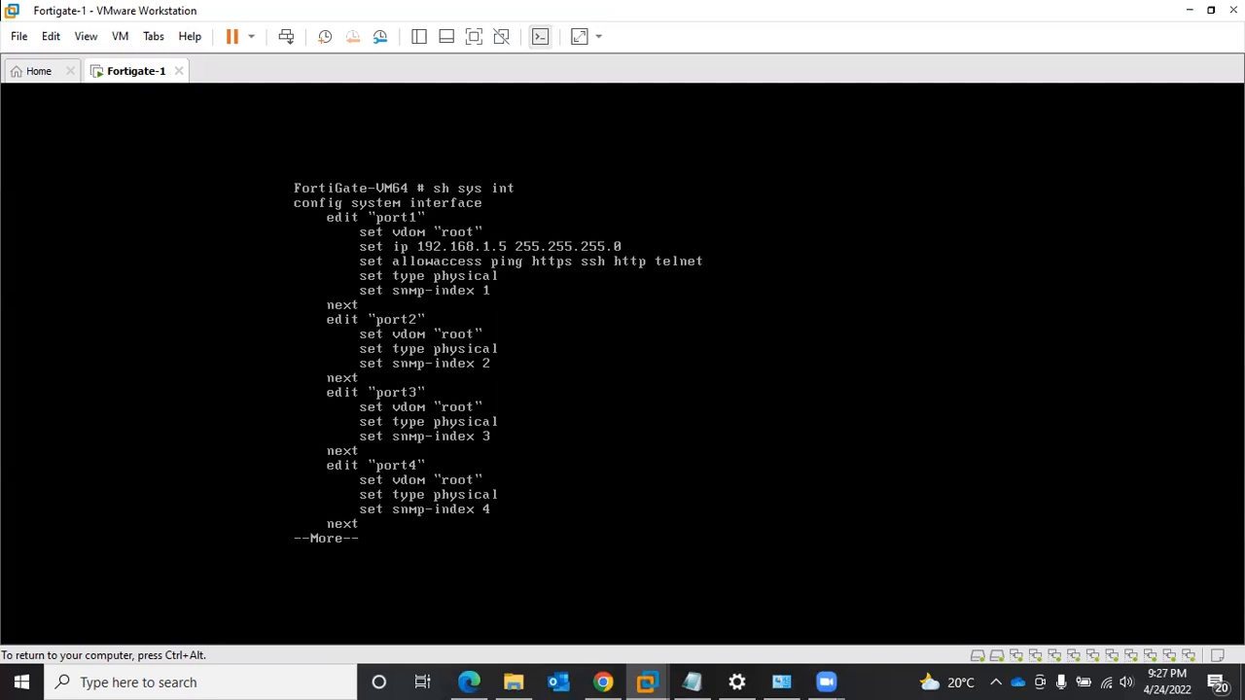
{"action": "key", "text": "space"}
{"action": "key", "text": "space"}
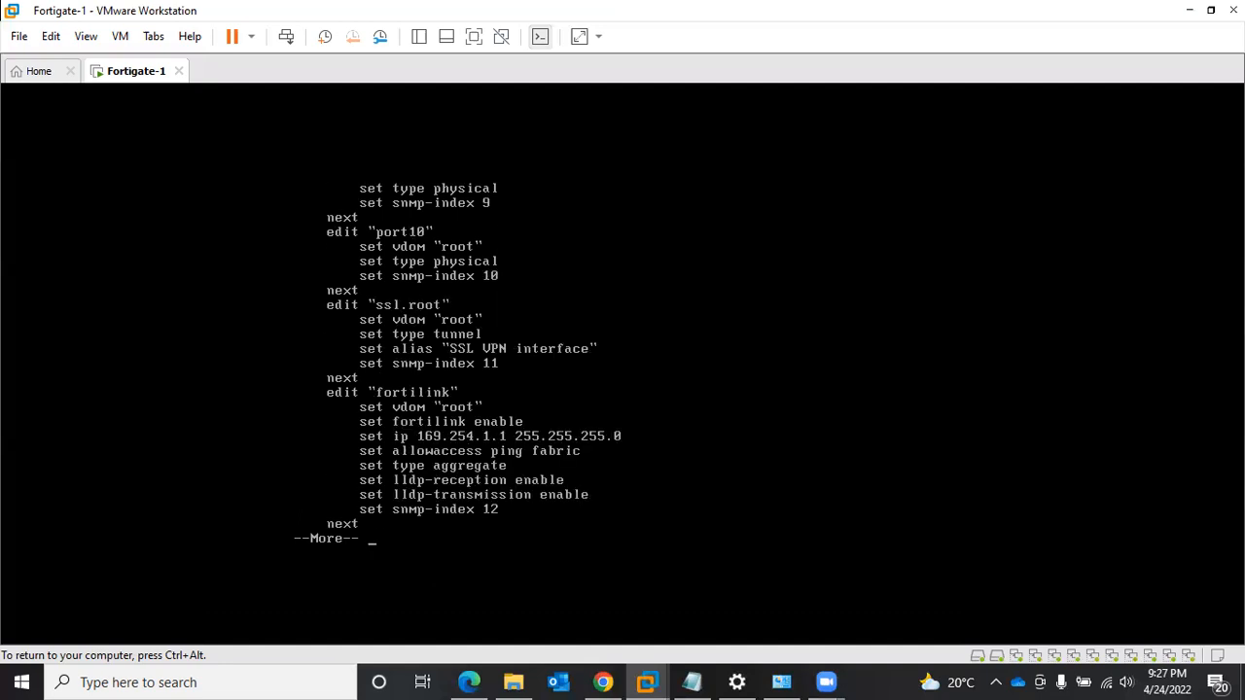
{"action": "key", "text": "space"}
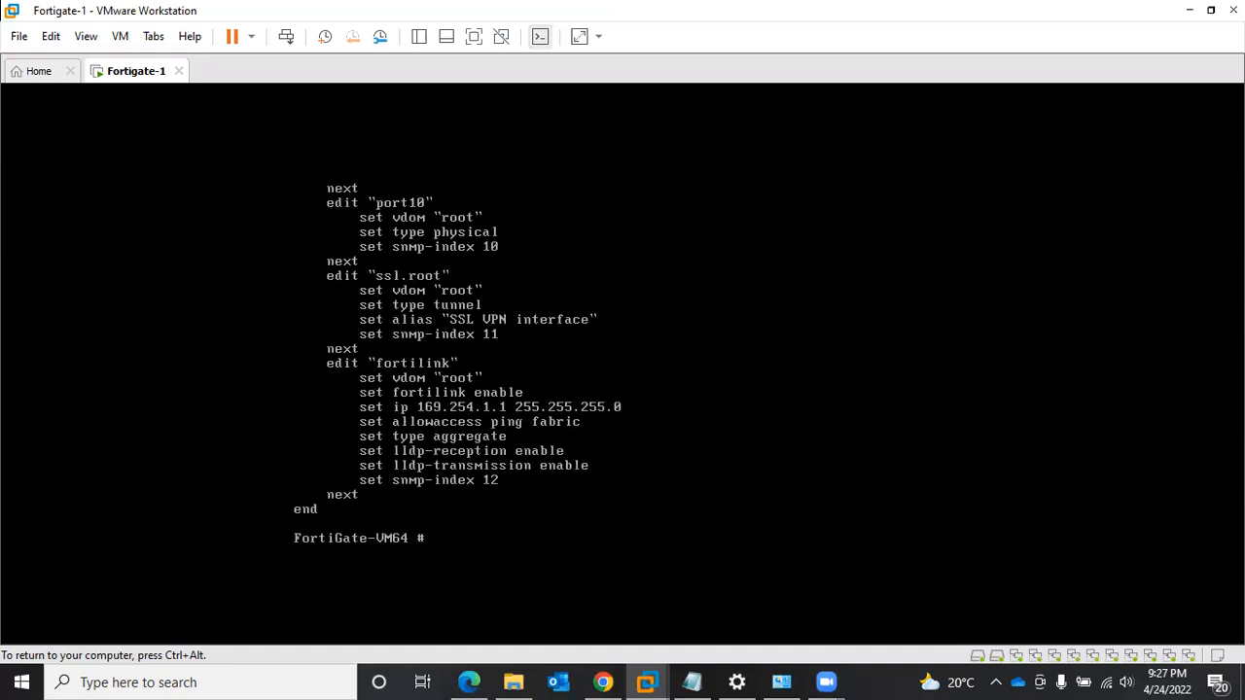
- Release the console, switch to Microsoft Edge and open 192.168.1.5 in a new tab, closing the old FortiGate tab
{"action": "key", "text": "ctrl+alt"}
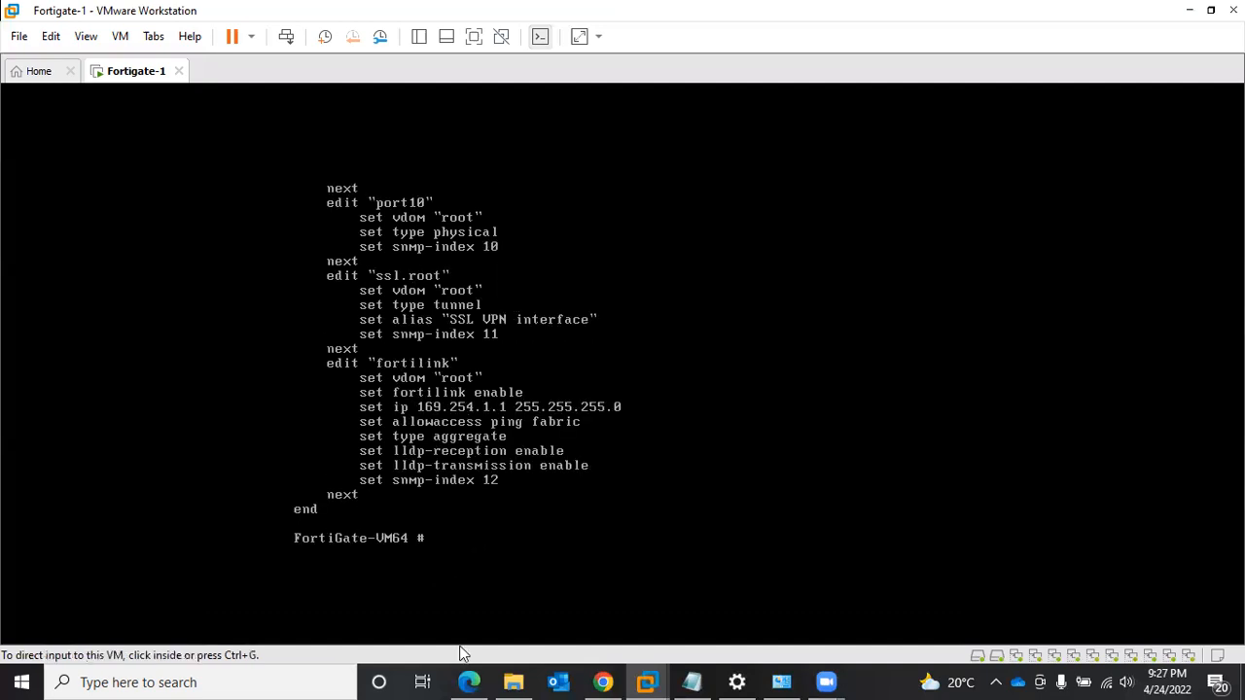
{"action": "left_click", "coordinate": [467, 682]}
{"action": "left_click", "coordinate": [277, 14]}
{"action": "left_click", "coordinate": [247, 14]}
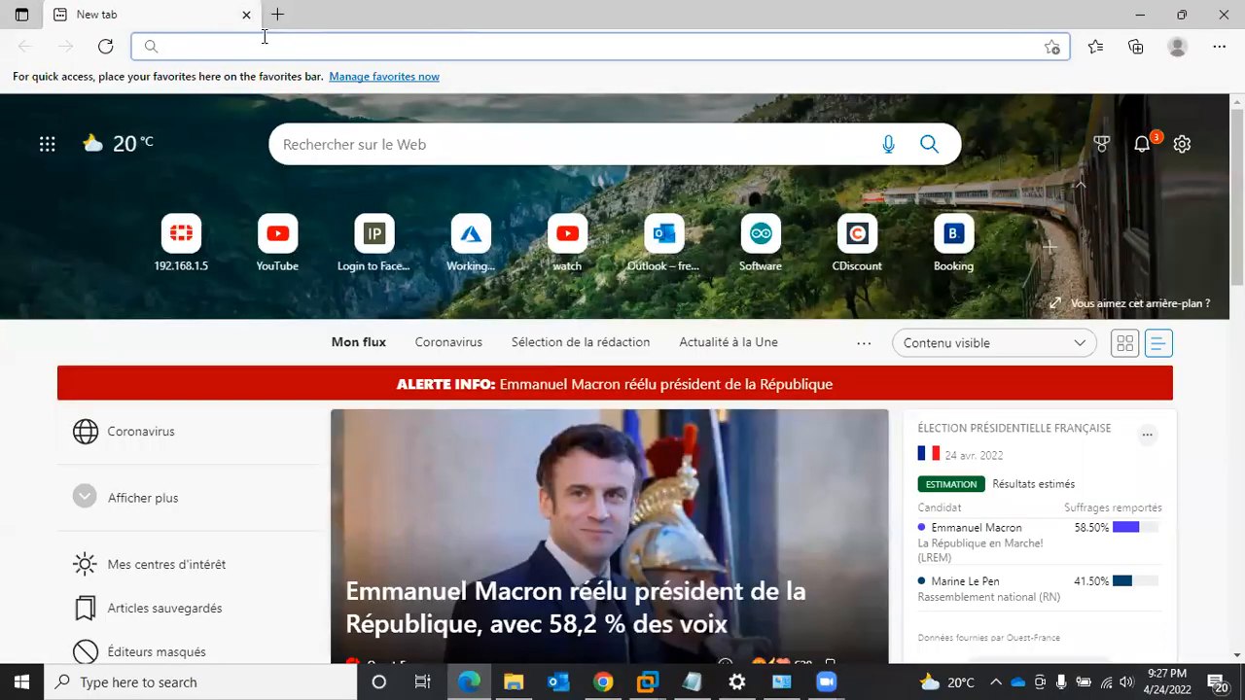
{"action": "type", "text": "192.16"}
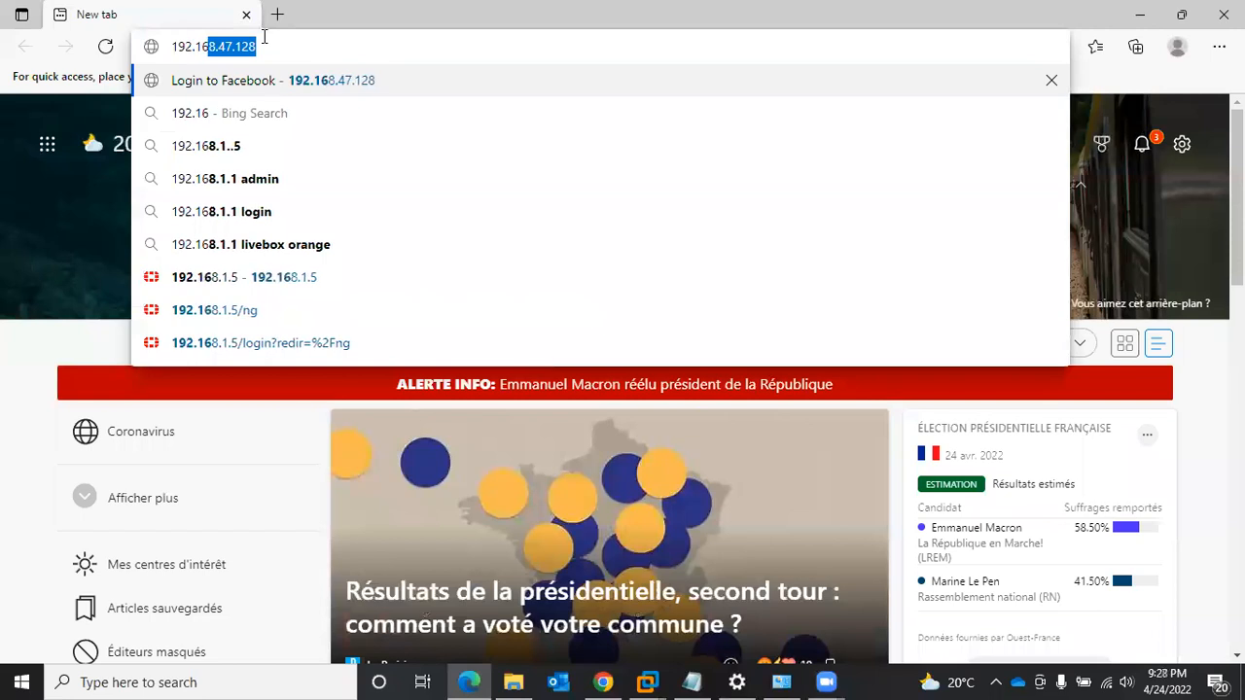
{"action": "type", "text": "8.1.5"}
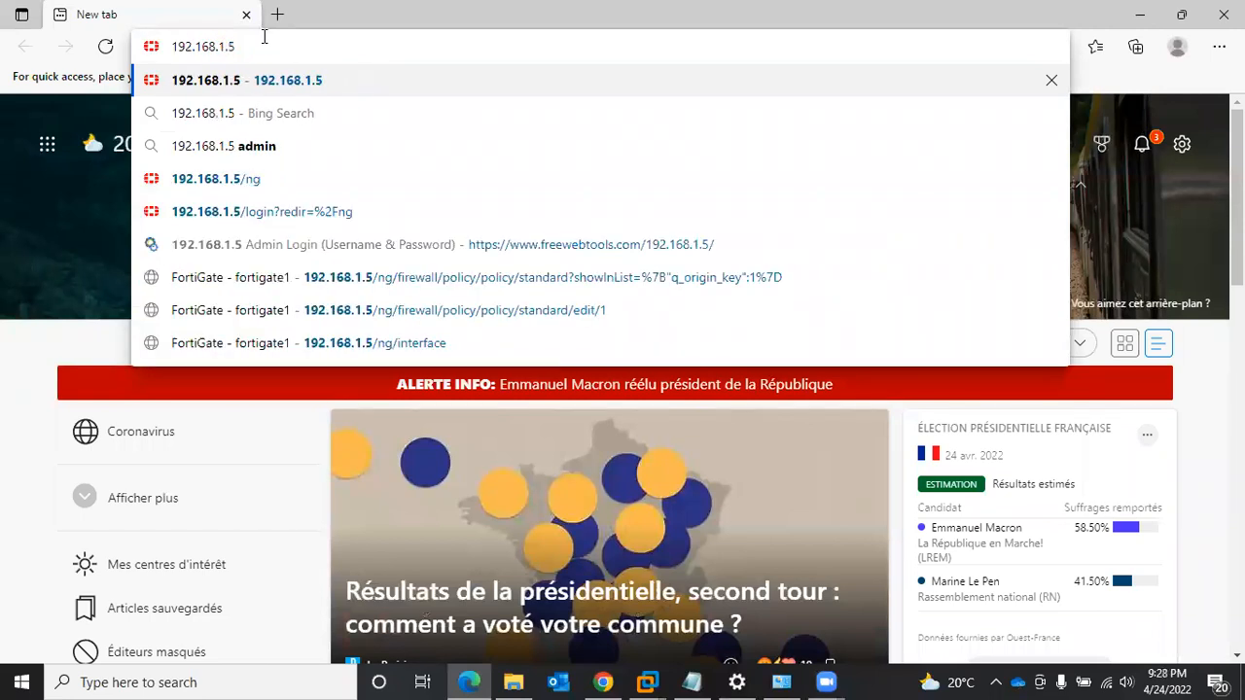
{"action": "key", "text": "Return"}
- Log in to the FortiGate web interface as admin with the account password
{"action": "type", "text": "admin"}
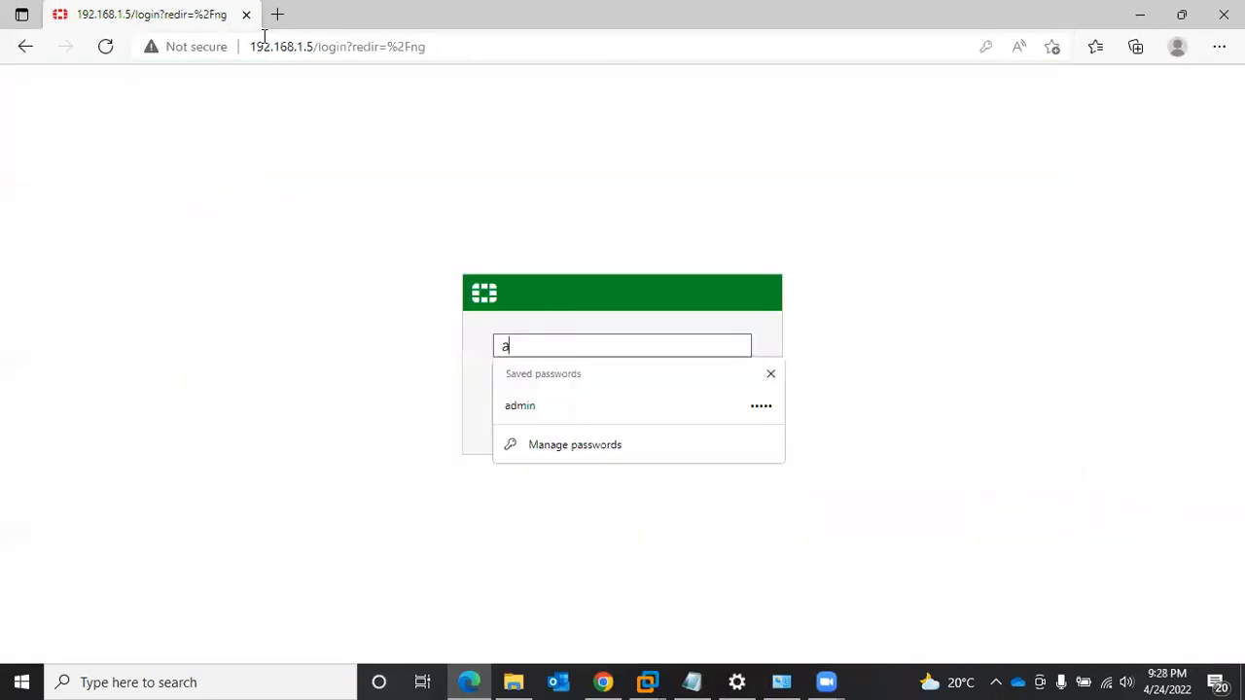
{"action": "key", "text": "Tab"}
{"action": "type", "text": "•••••"}
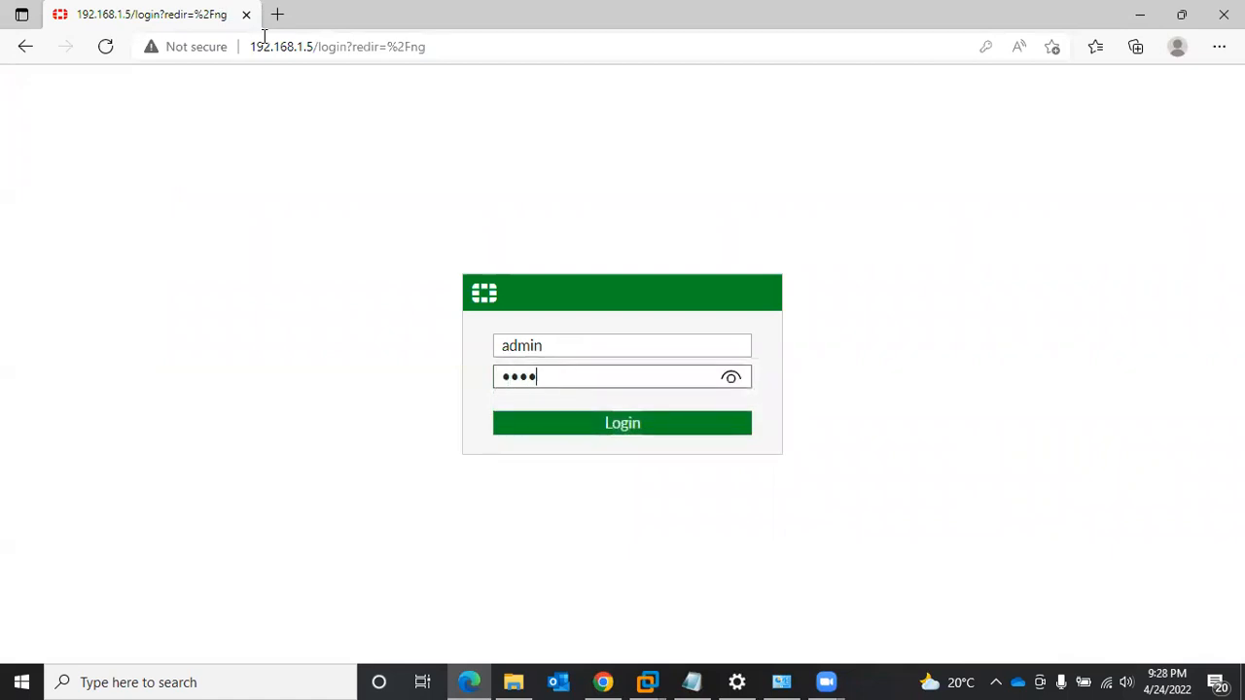
{"action": "key", "text": "Return"}
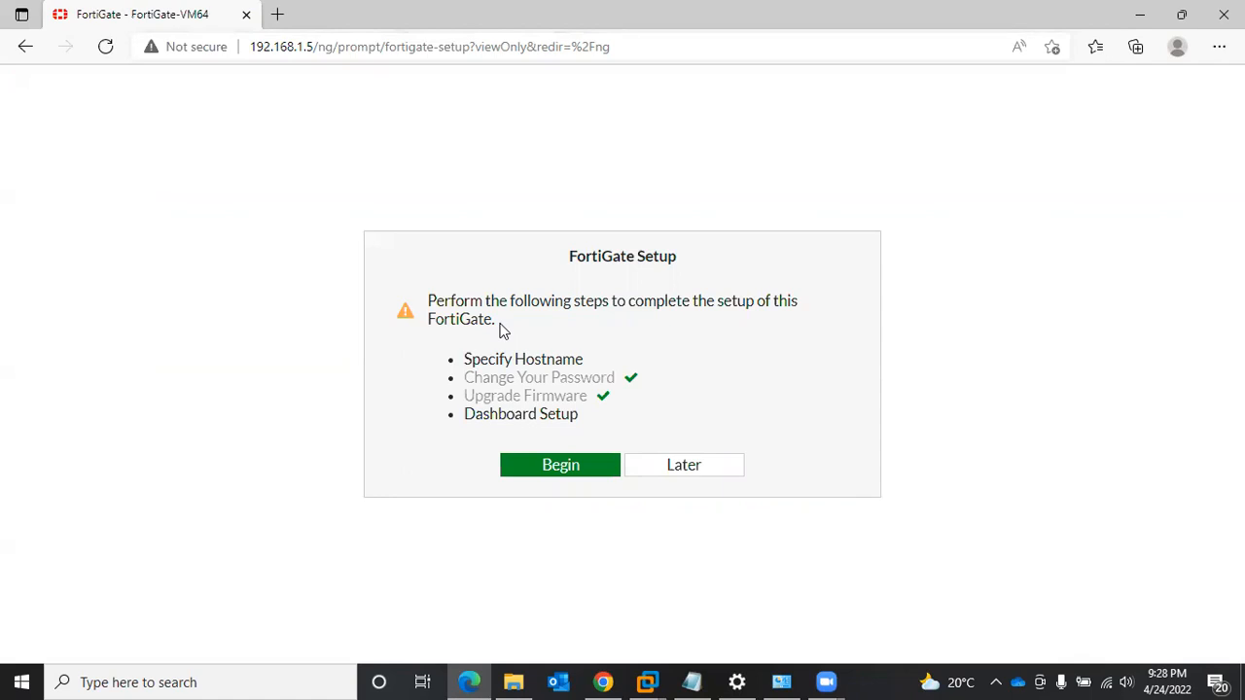
- Begin the FortiGate Setup and specify Fortigate-1 as the hostname
{"action": "left_click", "coordinate": [547, 467]}
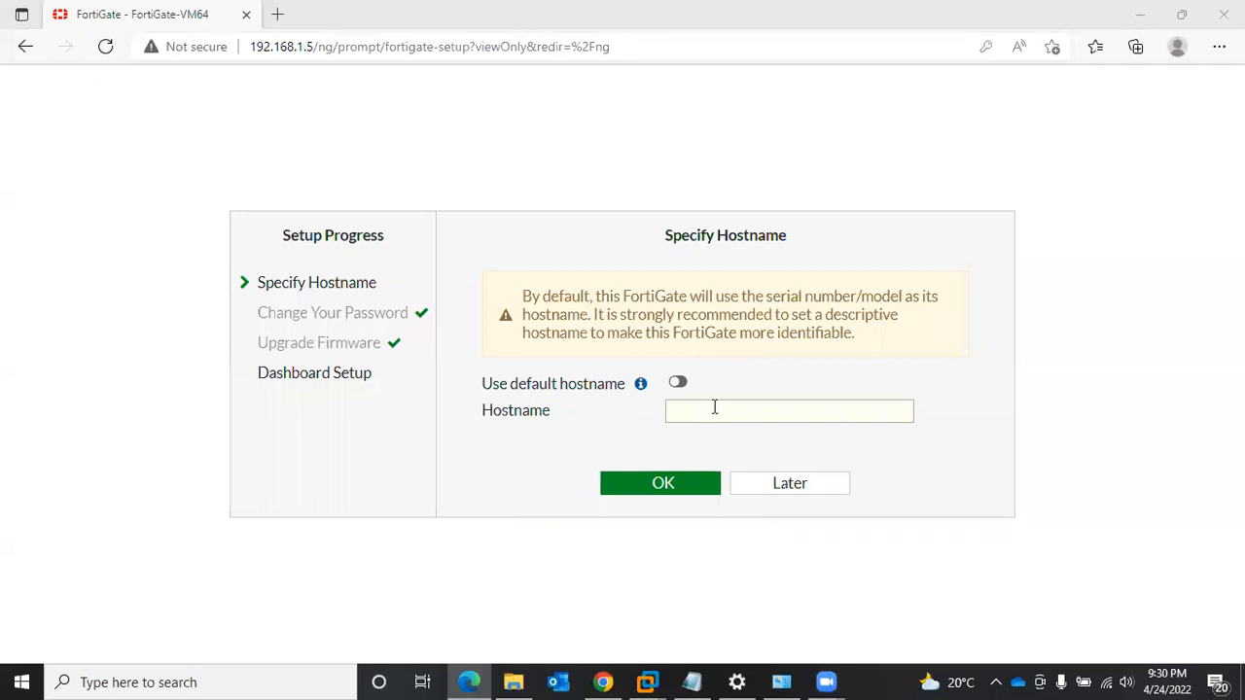
{"action": "left_click", "coordinate": [714, 410]}
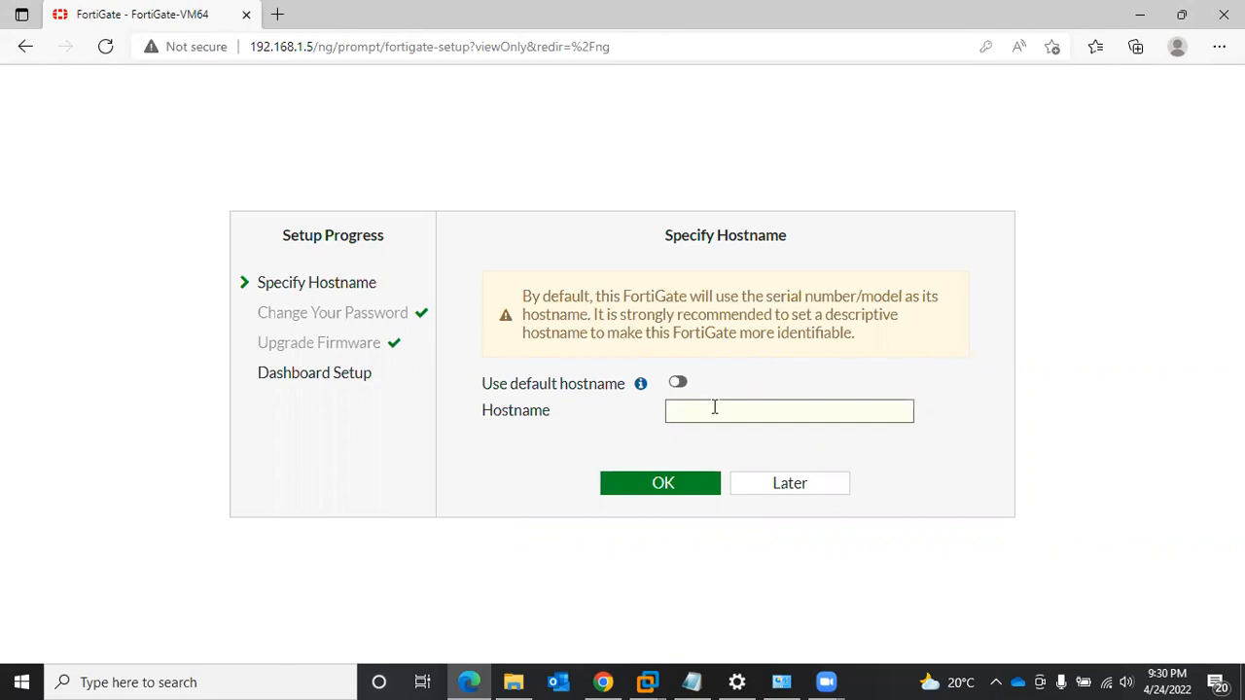
{"action": "type", "text": "Fortigate-2"}
{"action": "key", "text": "BackSpace"}
{"action": "type", "text": "1"}
{"action": "left_click", "coordinate": [677, 484]}
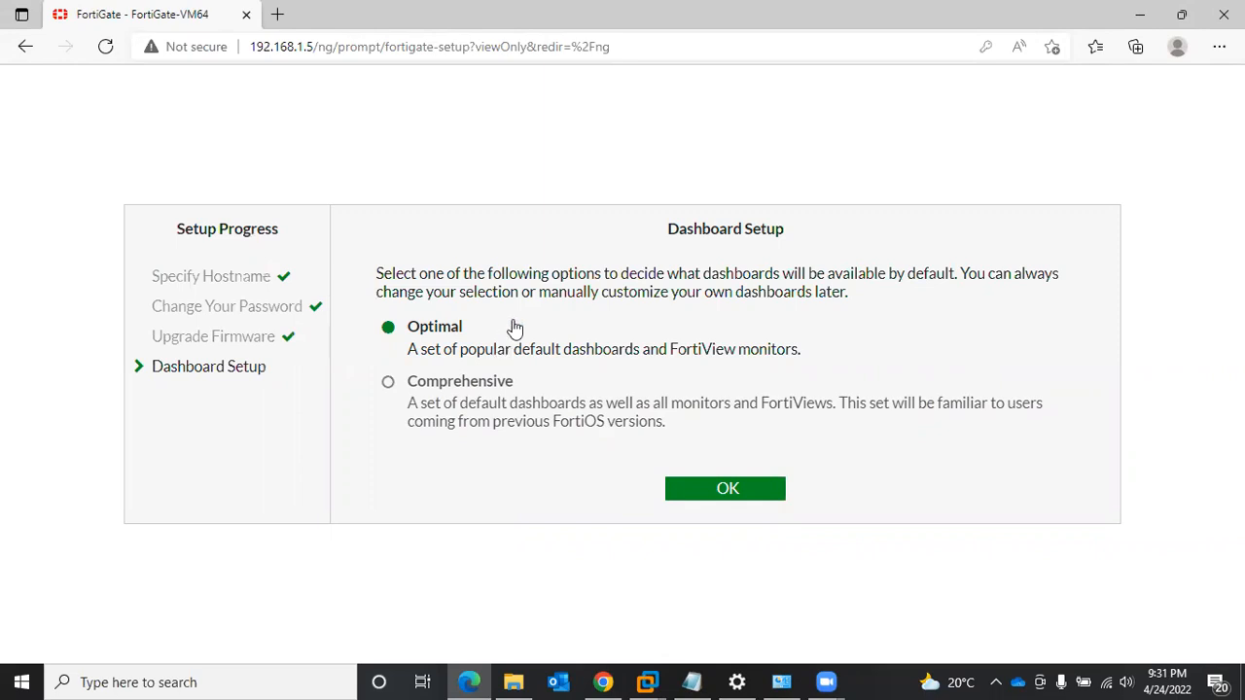
- Accept the Optimal dashboard setup and dismiss the FortiOS 6.4.4 introduction
{"action": "left_click", "coordinate": [728, 487]}
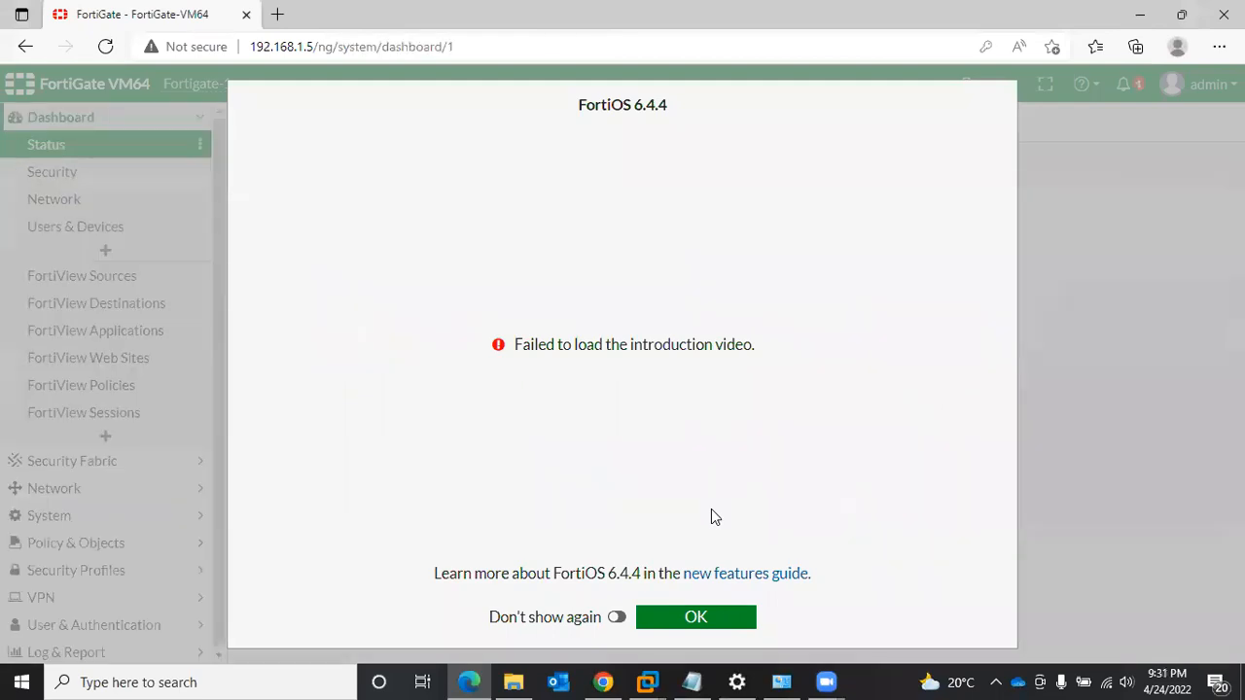
{"action": "left_click", "coordinate": [657, 620]}
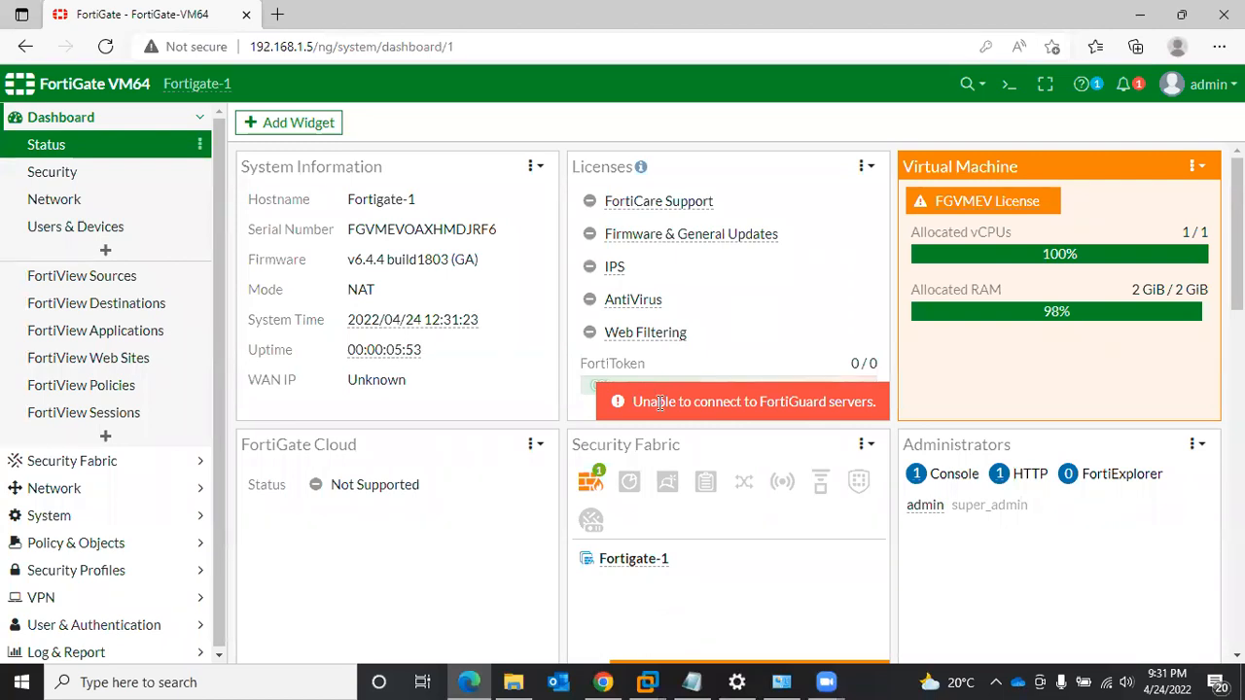
- Open the FortiGate VM License page from the FGVMEV License entry in the Virtual Machine widget
{"action": "mouse_move", "coordinate": [603, 303]}
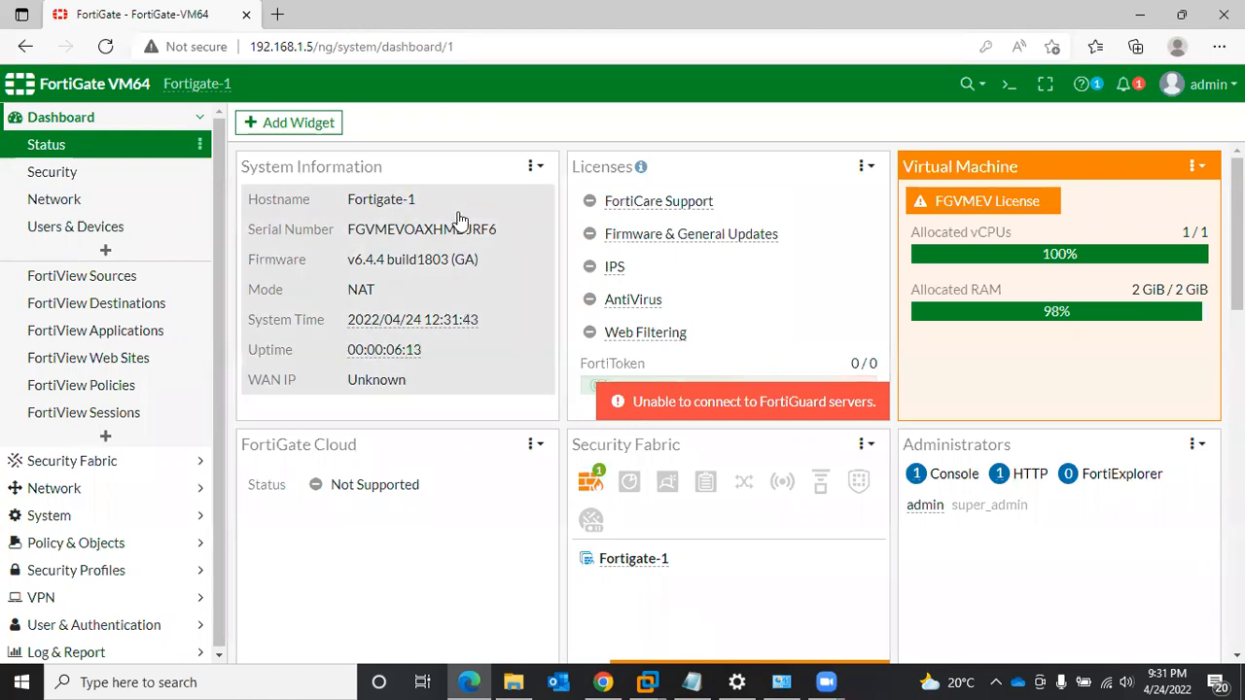
{"action": "mouse_move", "coordinate": [963, 205]}
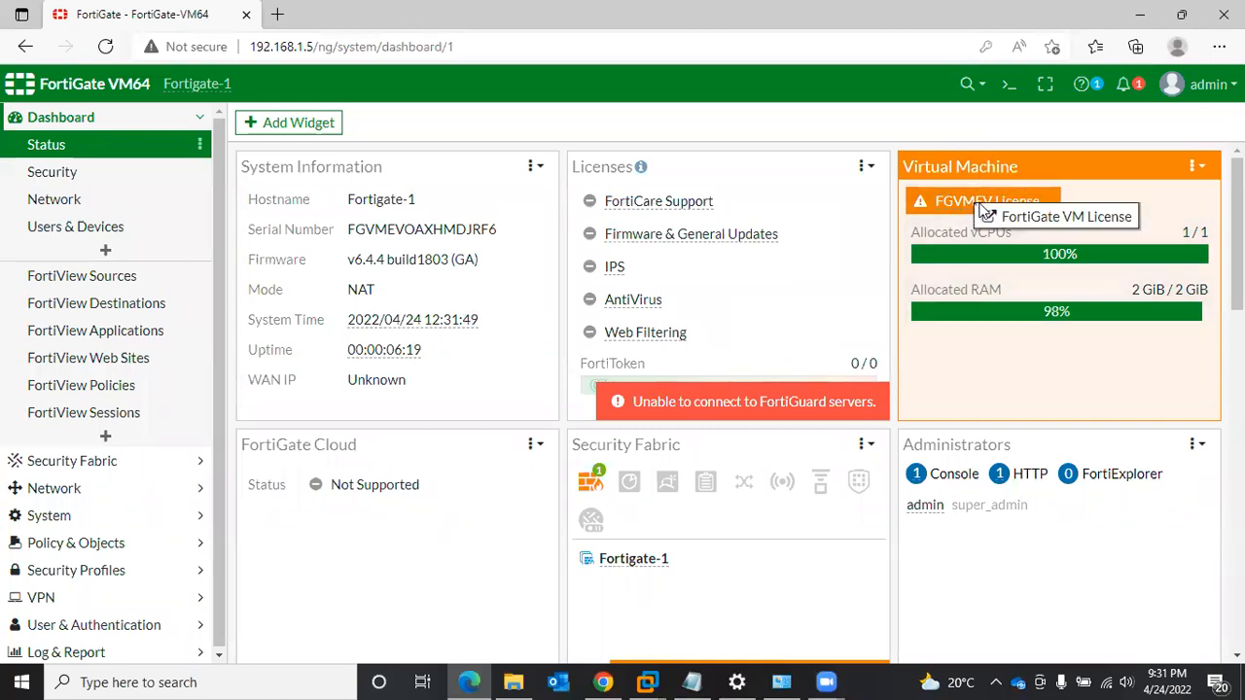
{"action": "left_click", "coordinate": [1003, 215]}
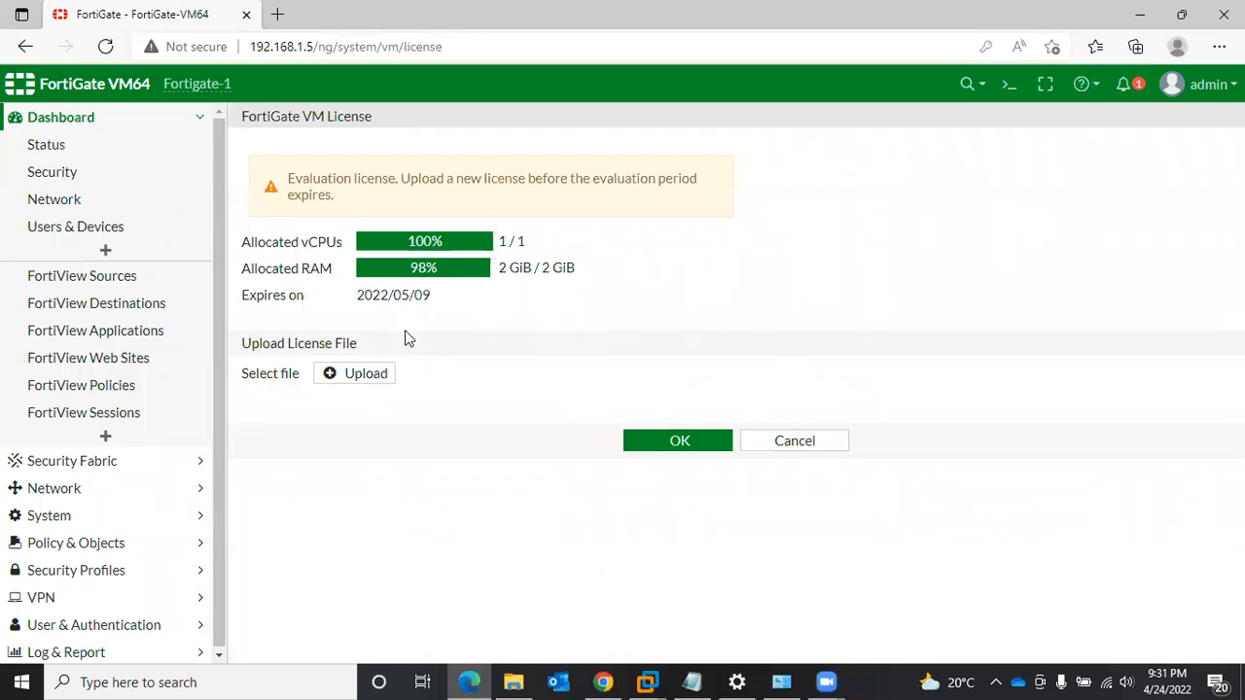
- Check the evaluation license expiry date, then leave the license page without uploading a file and return to the Status dashboard
{"action": "left_click_drag", "start_coordinate": [438, 295], "coordinate": [360, 304]}
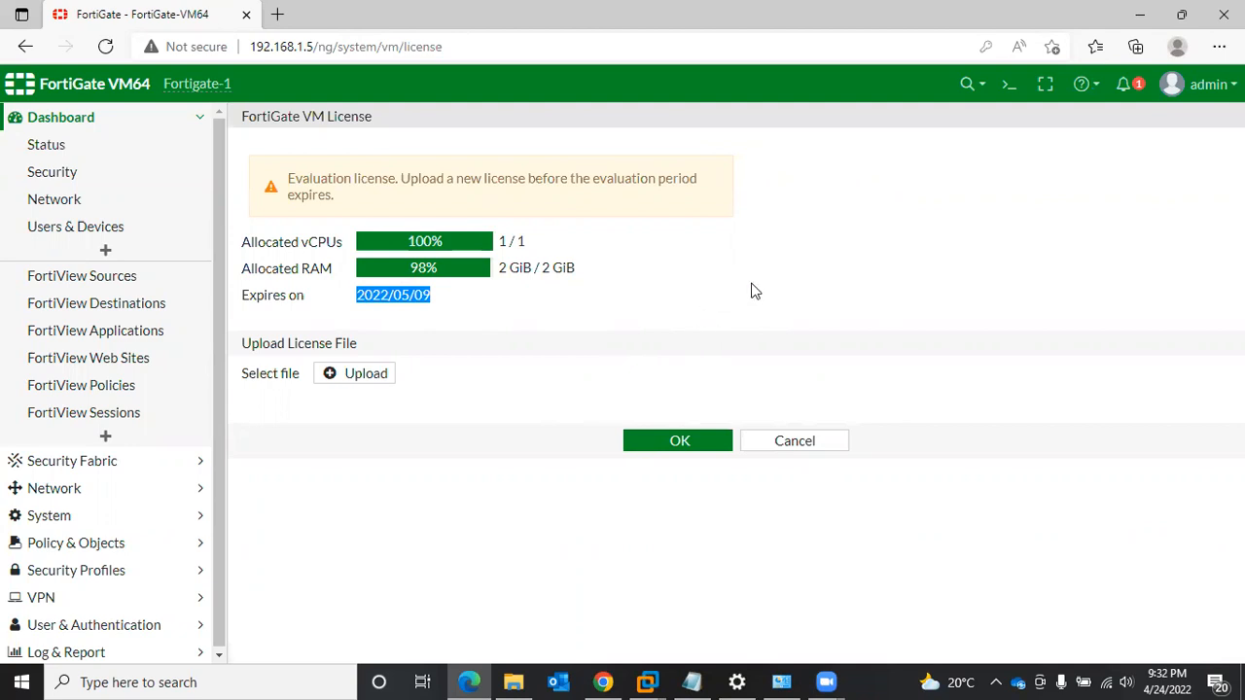
{"action": "left_click", "coordinate": [715, 312]}
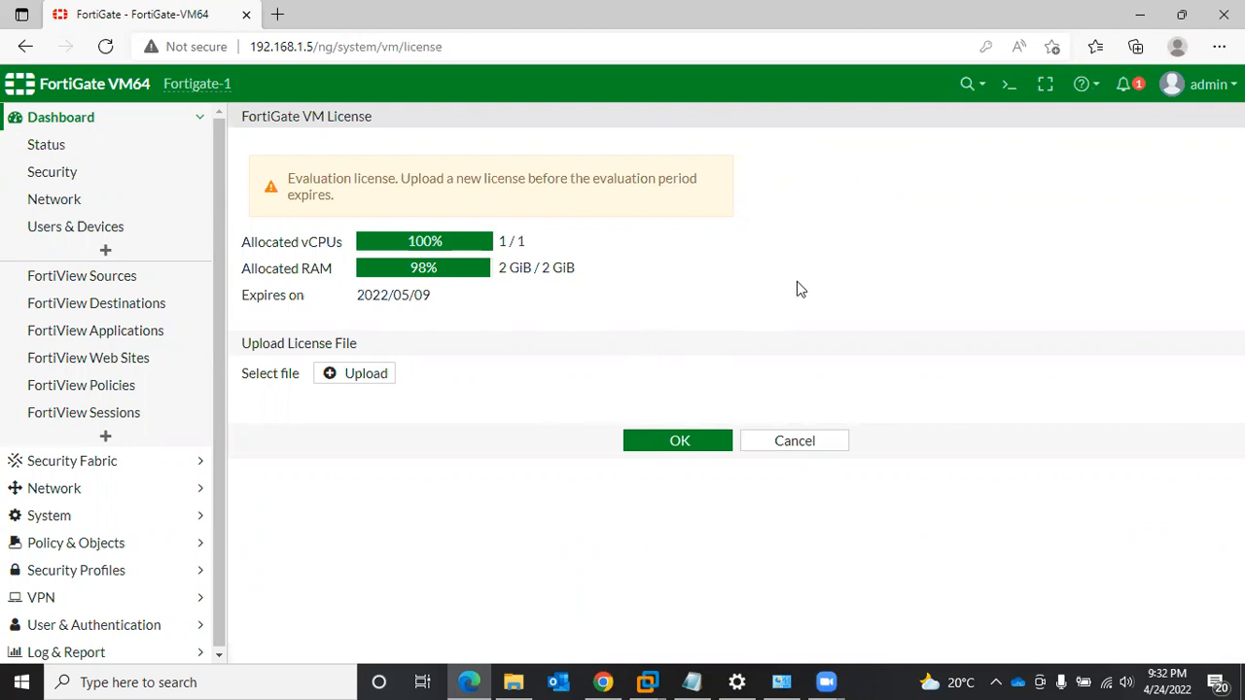
{"action": "left_click", "coordinate": [686, 444]}
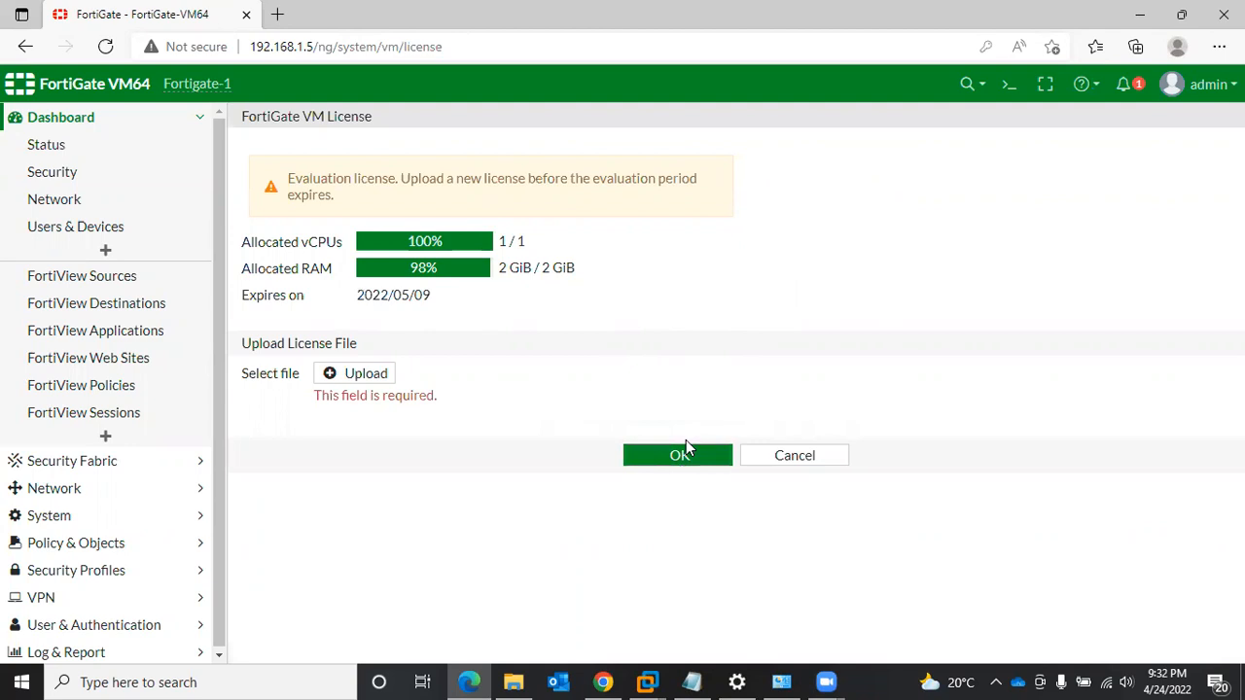
{"action": "left_click", "coordinate": [776, 456]}
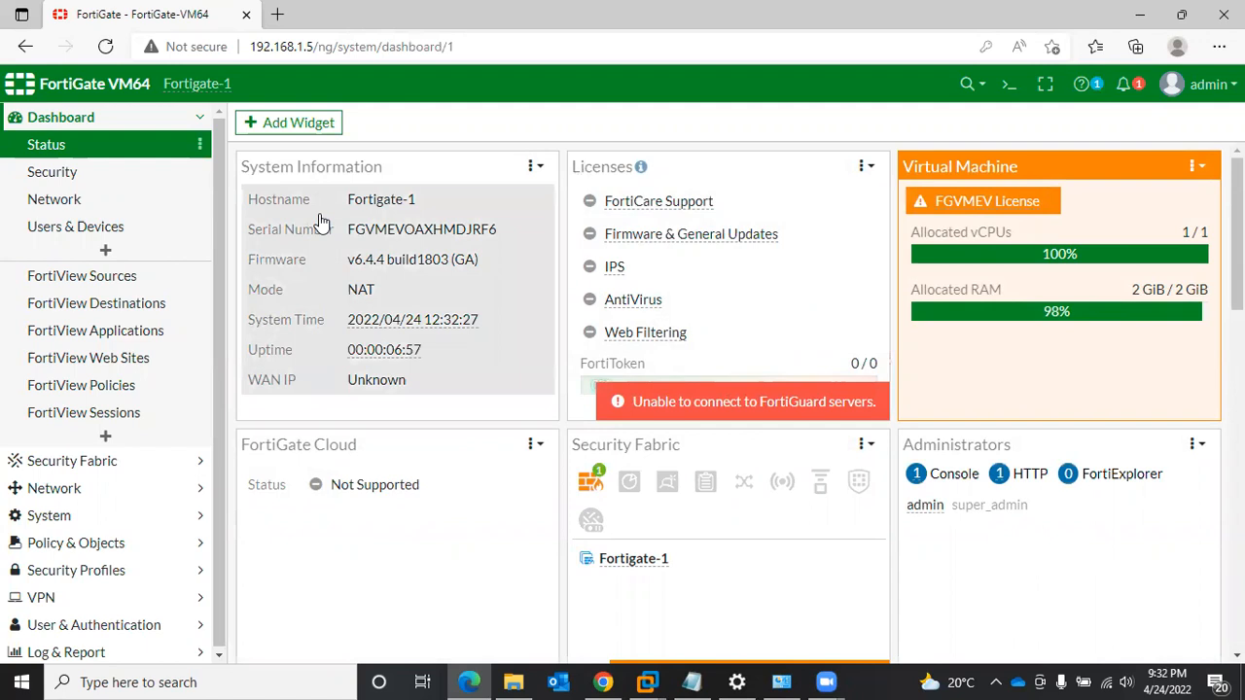
{"action": "left_click", "coordinate": [122, 154]}
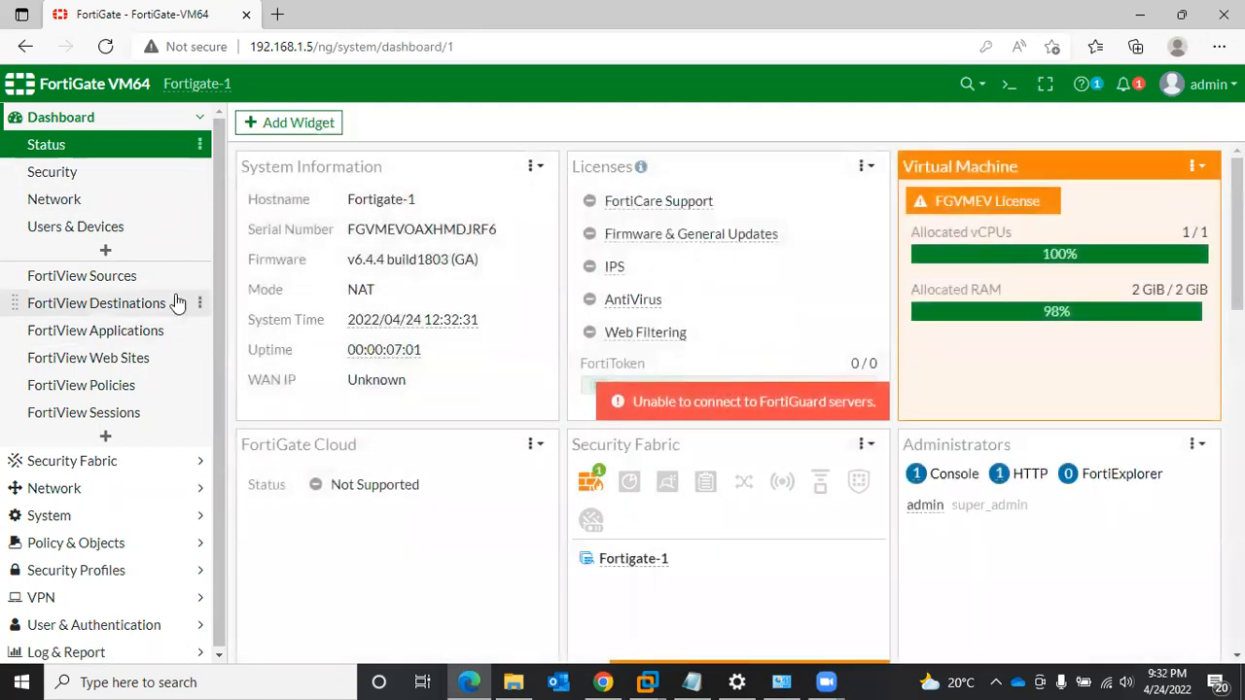
- Open the port1 physical interface for editing from the network interfaces list
{"action": "left_click", "coordinate": [104, 498]}
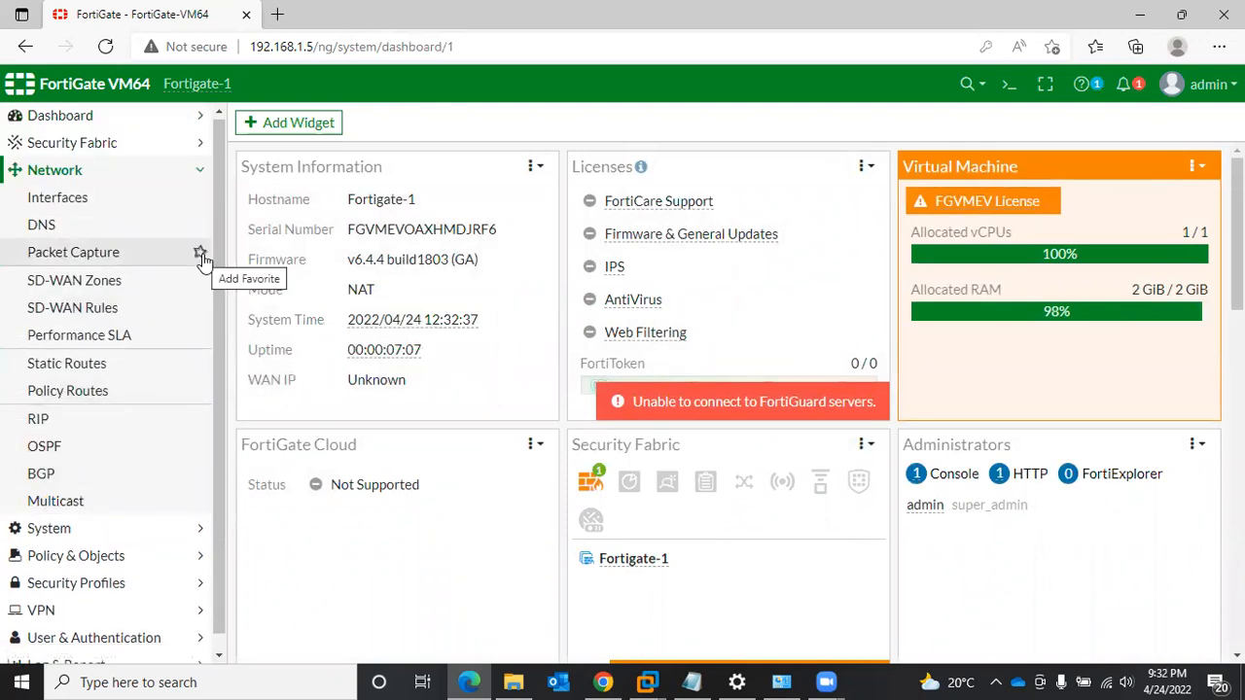
{"action": "left_click", "coordinate": [138, 211]}
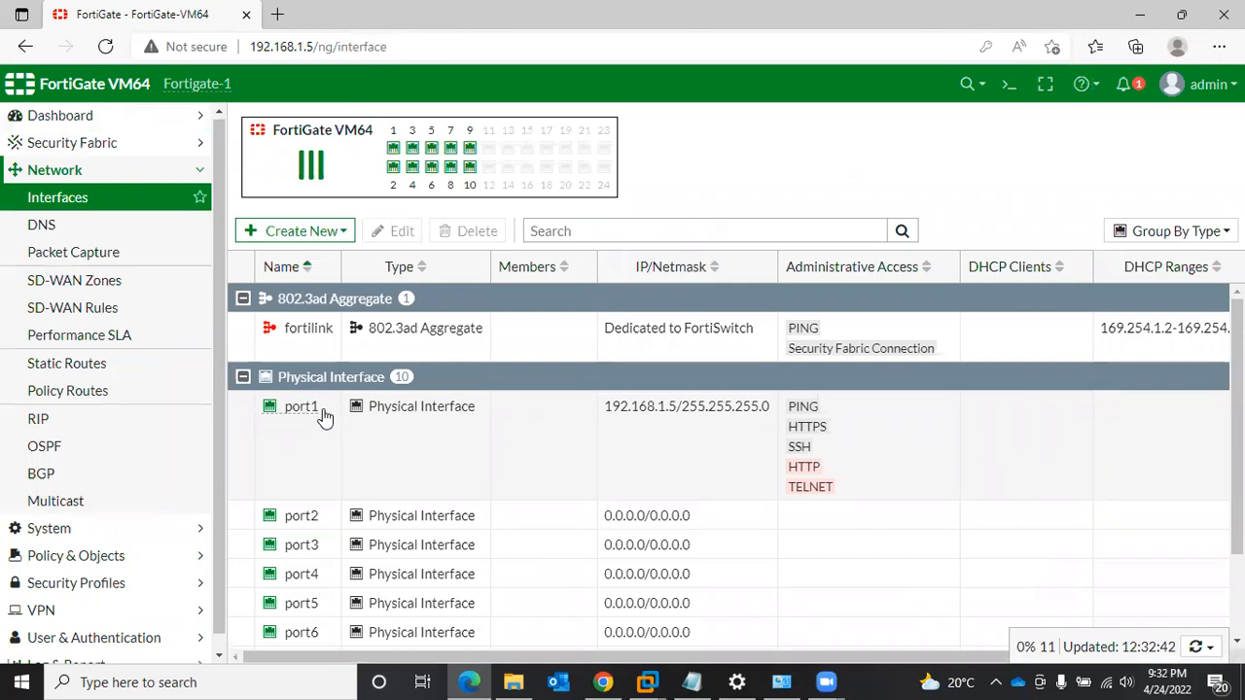
{"action": "mouse_move", "coordinate": [304, 414]}
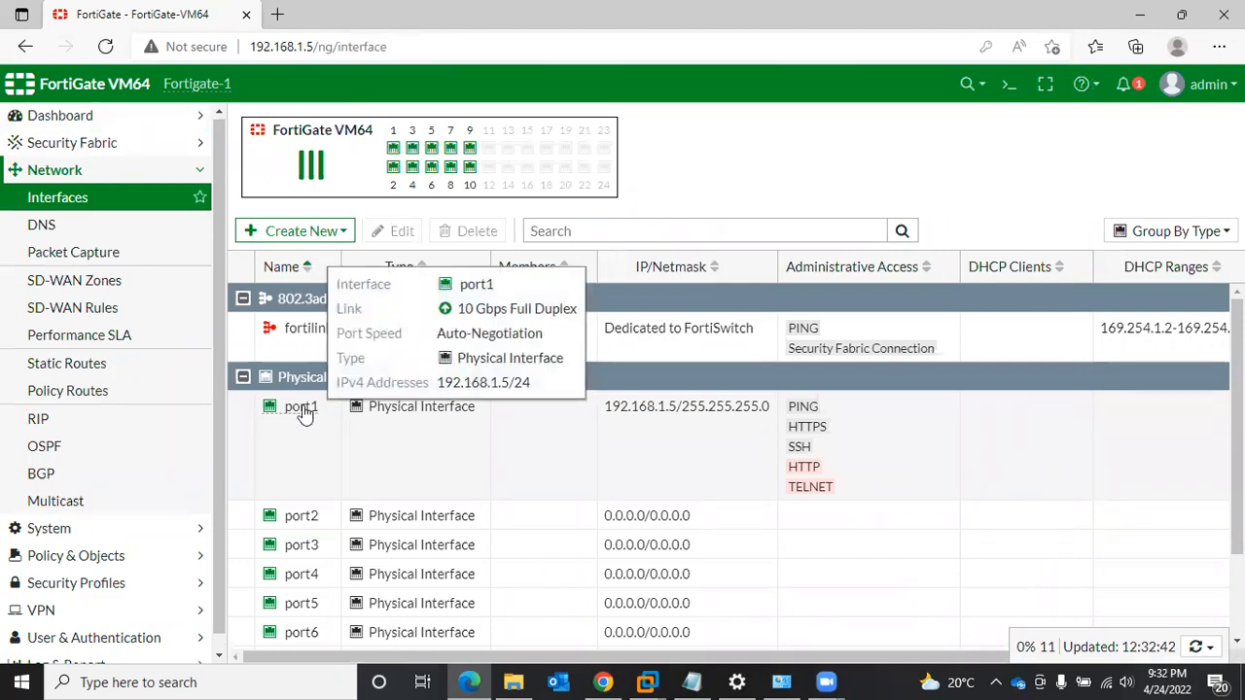
{"action": "left_click", "coordinate": [304, 413]}
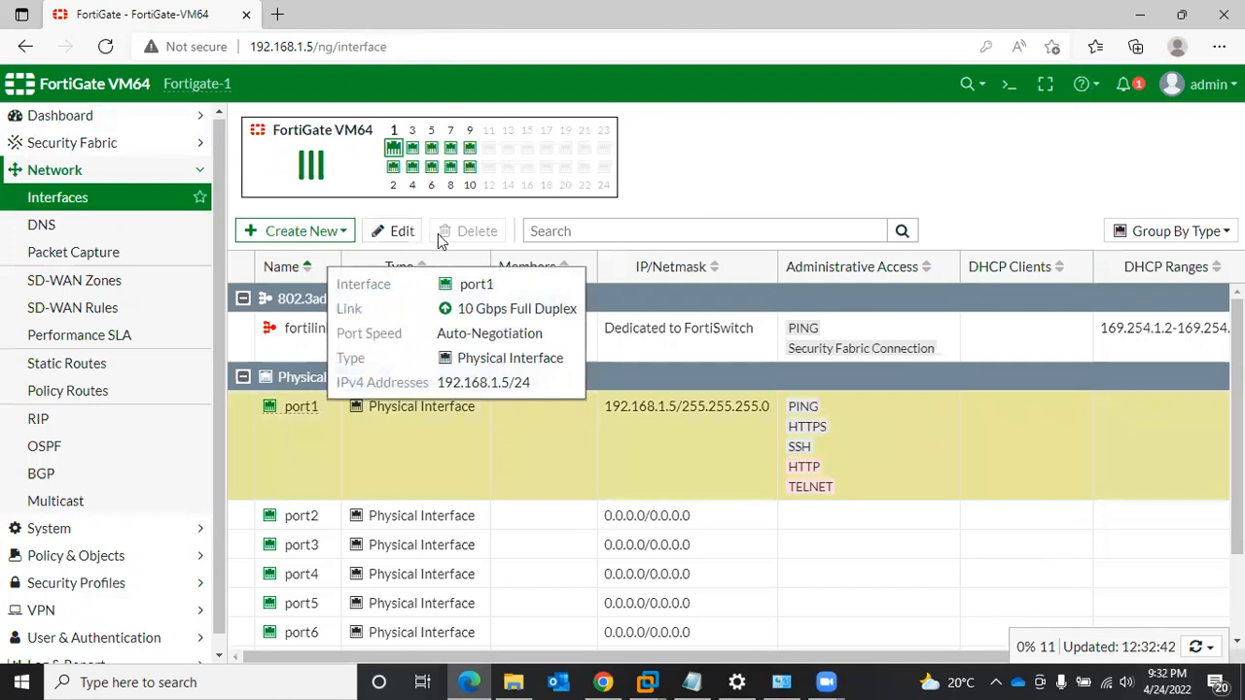
{"action": "left_click", "coordinate": [394, 233]}
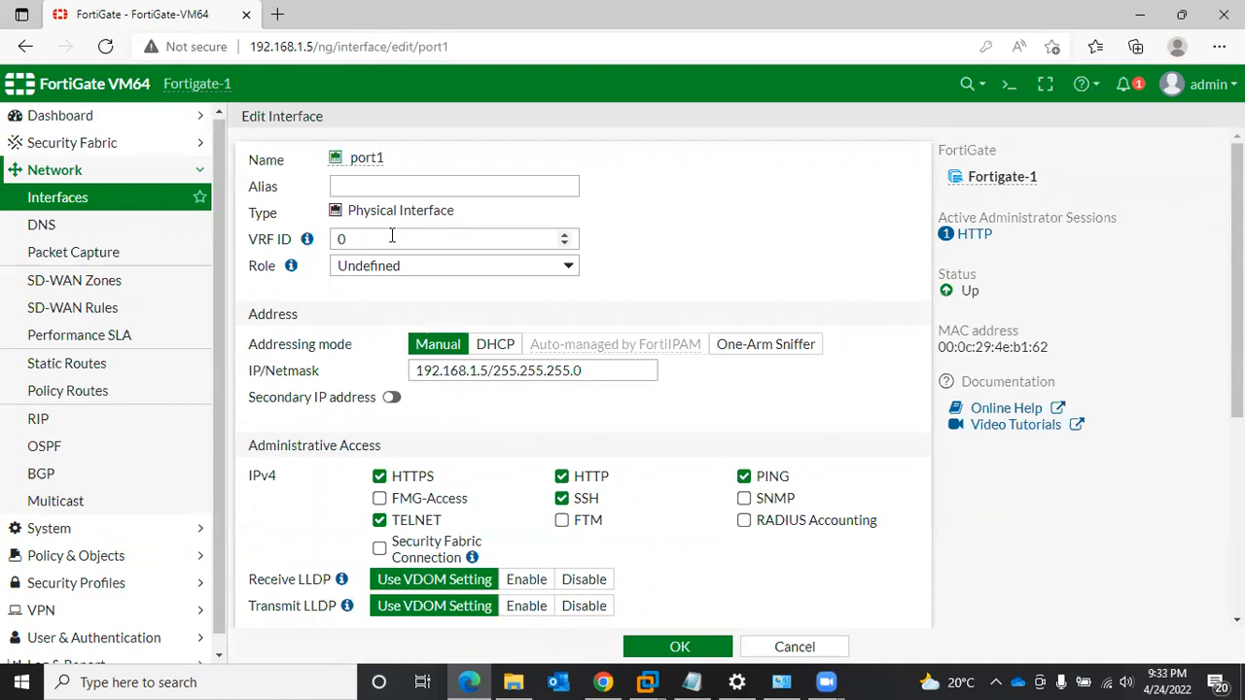
- Give port1 the alias WAN-1, review its remaining settings and save the interface
{"action": "left_click", "coordinate": [388, 190]}
{"action": "type", "text": "WAN"}
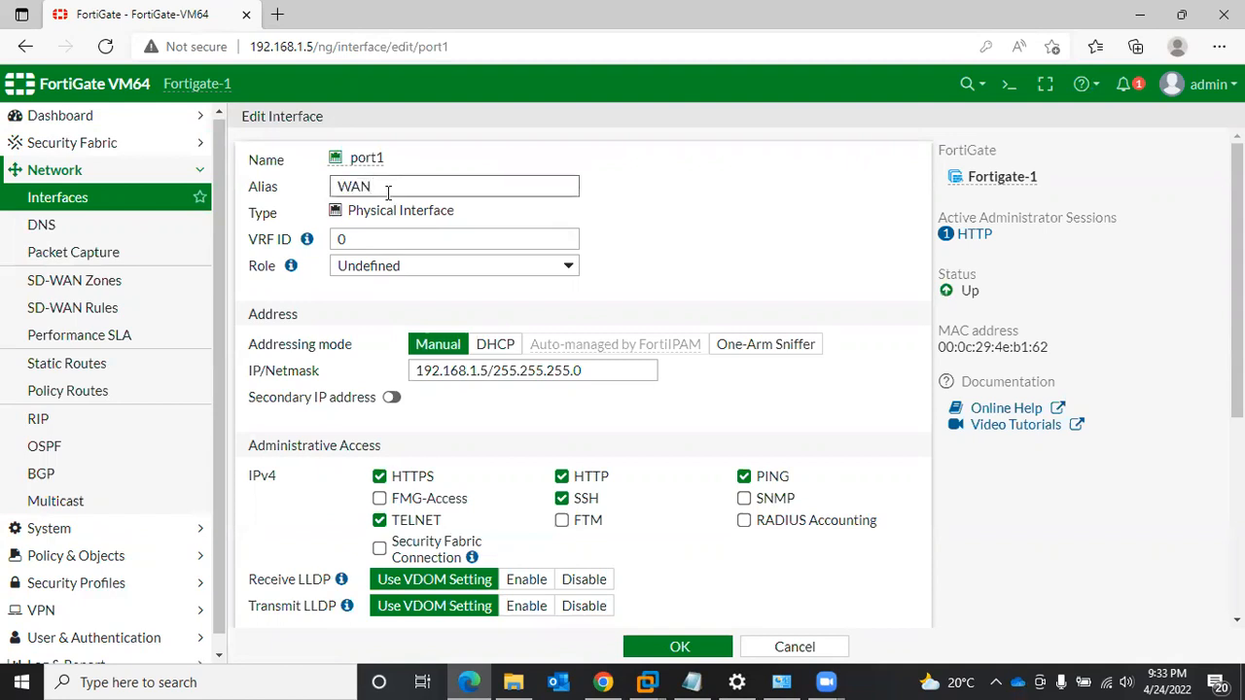
{"action": "type", "text": "-1"}
{"action": "scroll", "coordinate": [480, 428], "scroll_direction": "down", "scroll_amount": 1}
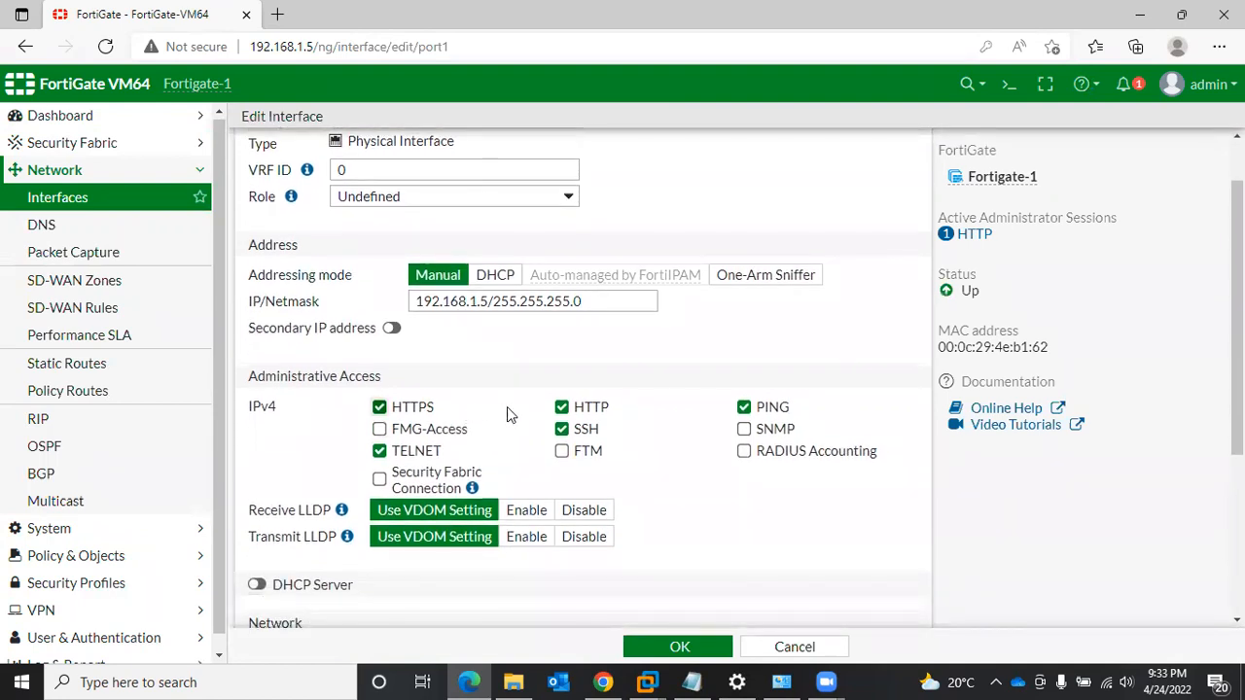
{"action": "scroll", "coordinate": [405, 596], "scroll_direction": "down", "scroll_amount": 3}
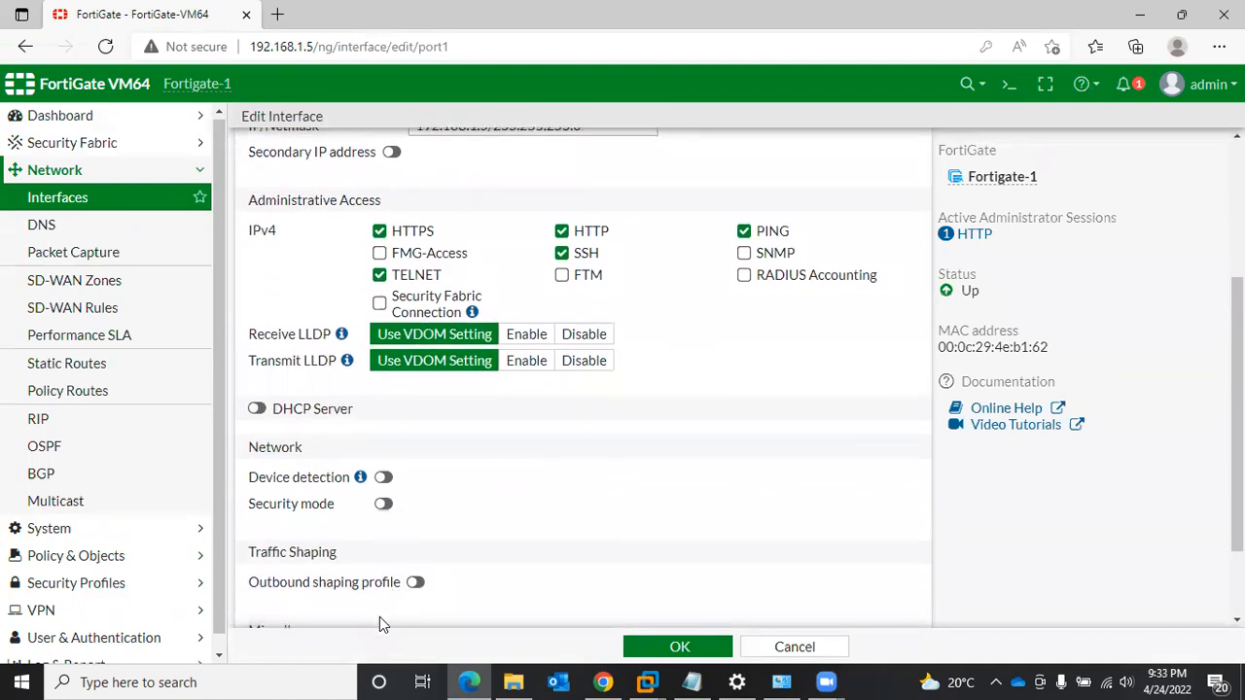
{"action": "scroll", "coordinate": [428, 584], "scroll_direction": "down", "scroll_amount": 2}
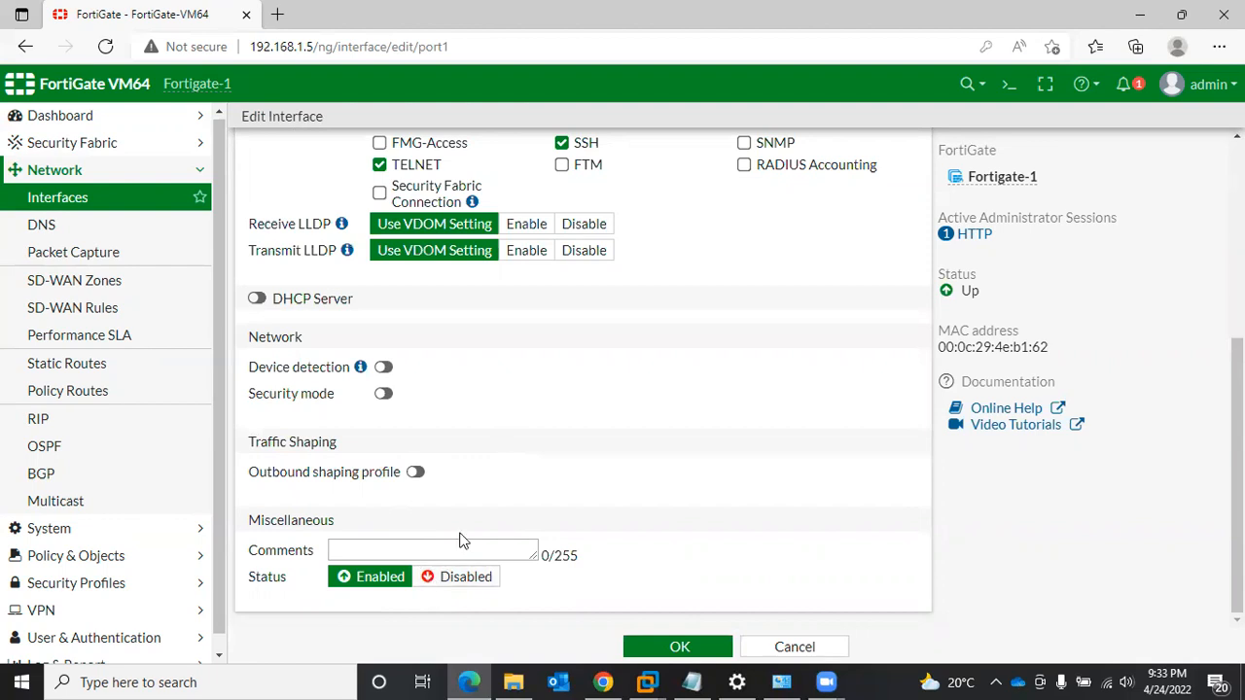
{"action": "scroll", "coordinate": [458, 536], "scroll_direction": "up", "scroll_amount": 5}
{"action": "scroll", "coordinate": [459, 536], "scroll_direction": "down", "scroll_amount": 5}
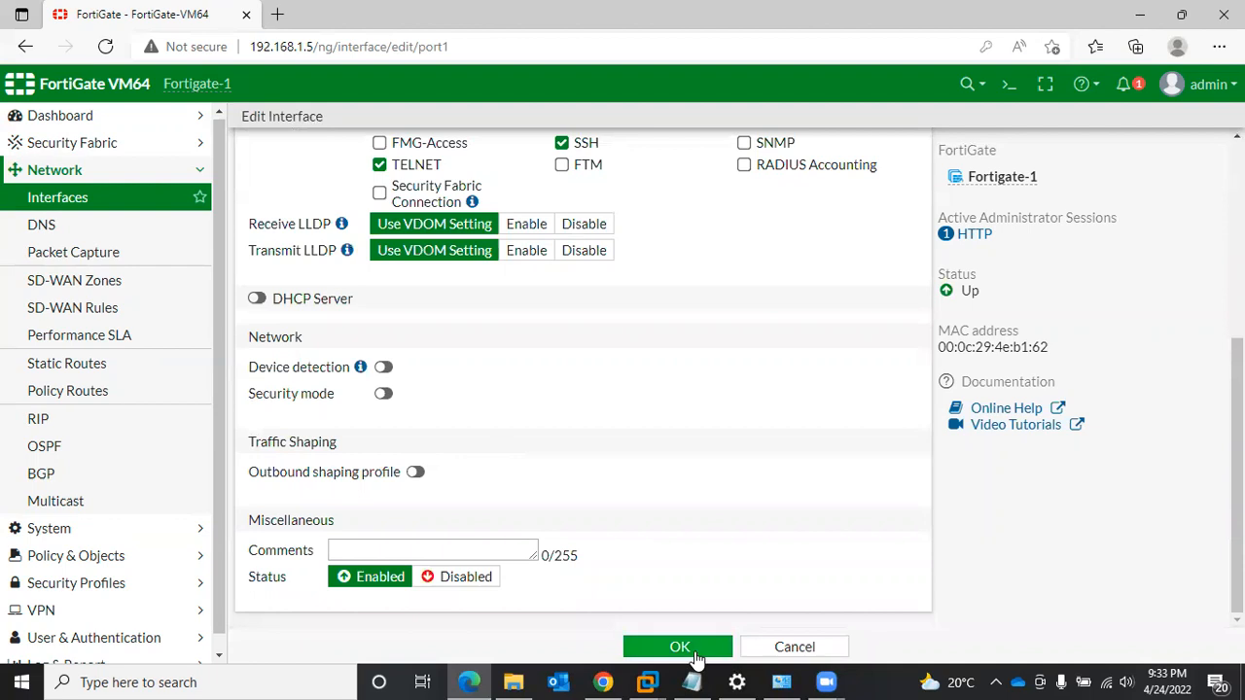
{"action": "left_click", "coordinate": [680, 649]}
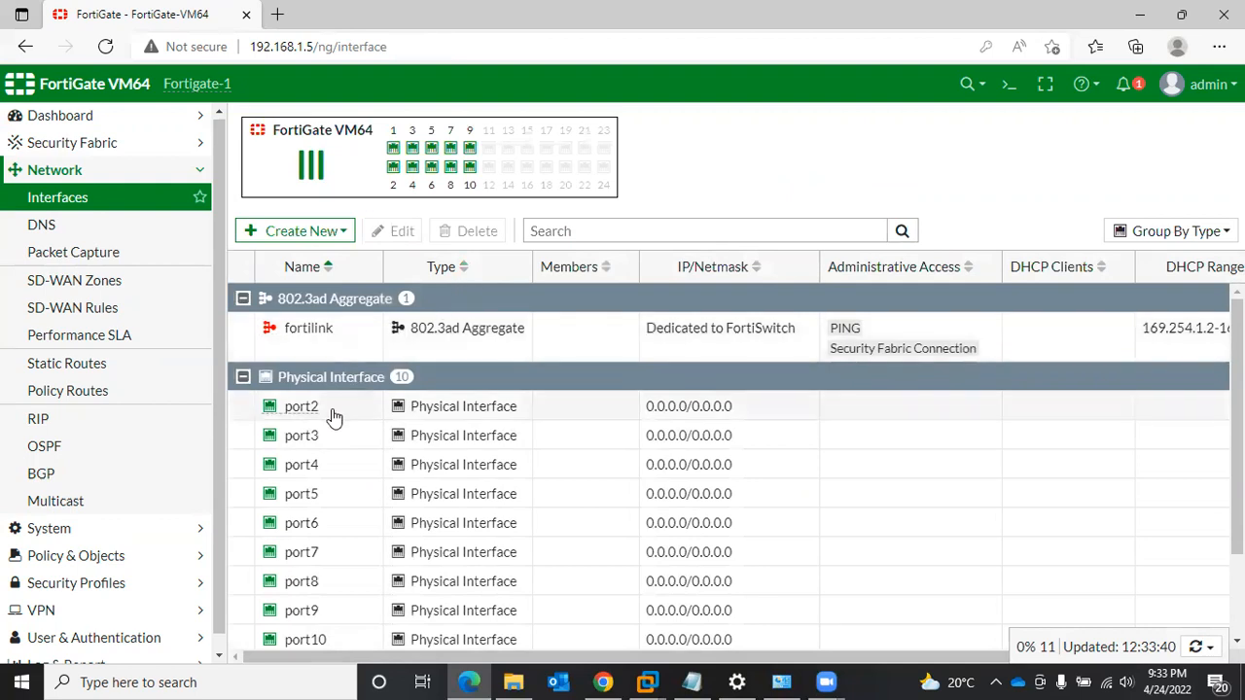
- Check the renamed port1 in the interfaces list, then open port2 for editing and give it the alias LAN-10
{"action": "scroll", "coordinate": [431, 475], "scroll_direction": "down", "scroll_amount": 2}
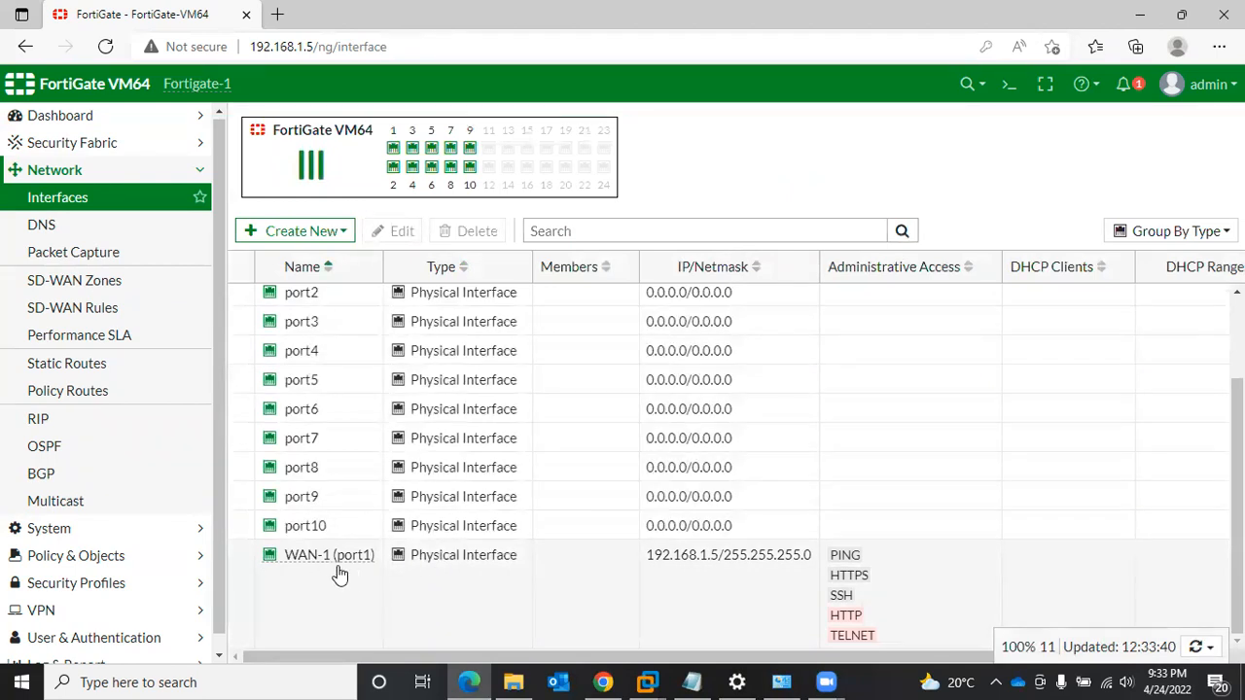
{"action": "scroll", "coordinate": [343, 574], "scroll_direction": "up", "scroll_amount": 2}
{"action": "scroll", "coordinate": [348, 574], "scroll_direction": "down", "scroll_amount": 2}
{"action": "mouse_move", "coordinate": [321, 564]}
{"action": "scroll", "coordinate": [603, 367], "scroll_direction": "up", "scroll_amount": 3}
{"action": "left_click", "coordinate": [345, 418]}
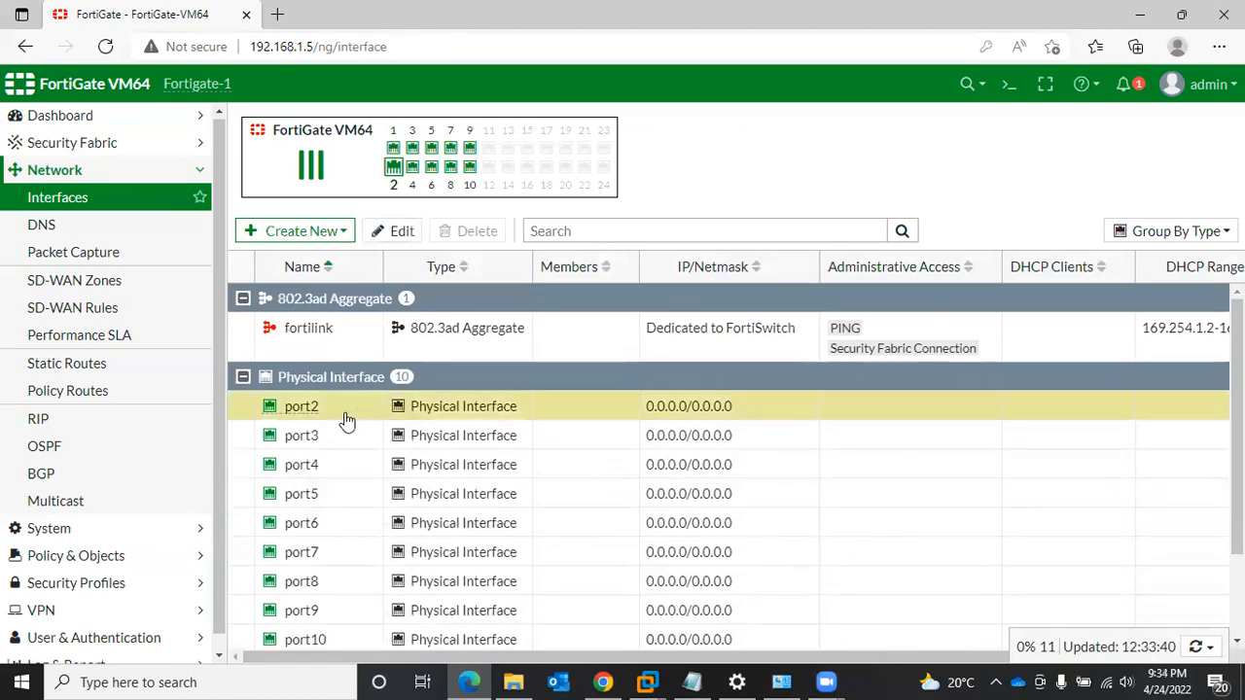
{"action": "left_click", "coordinate": [397, 239]}
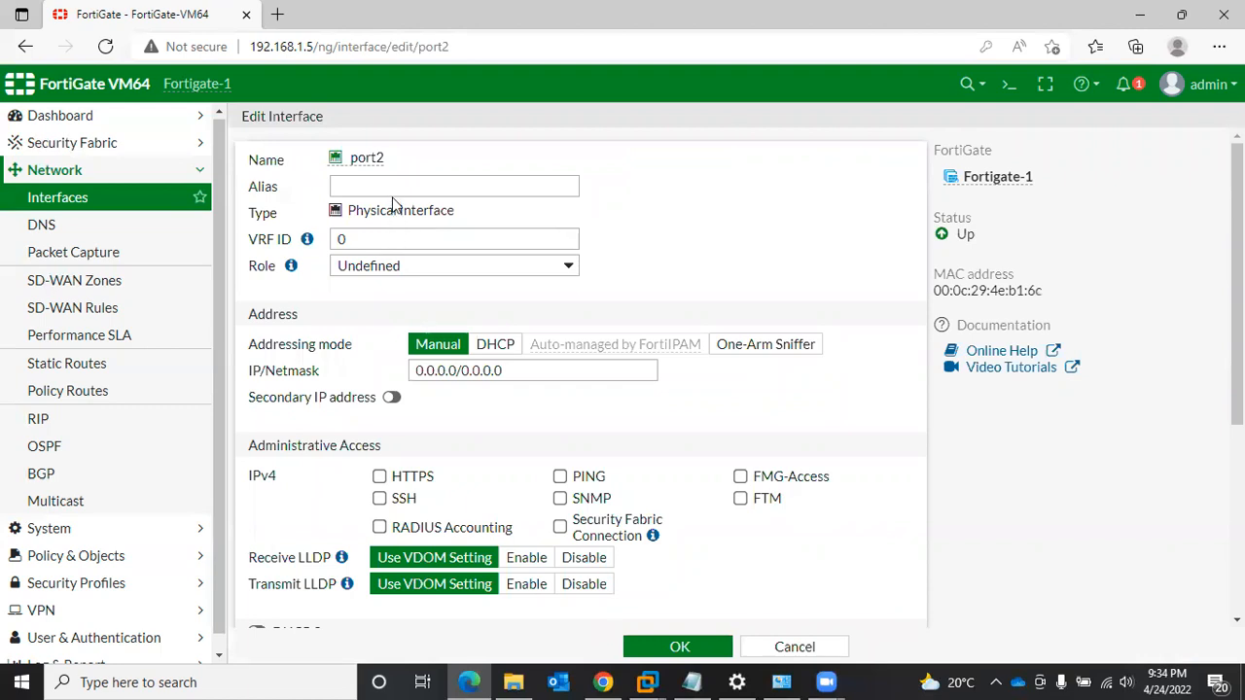
{"action": "left_click", "coordinate": [393, 189]}
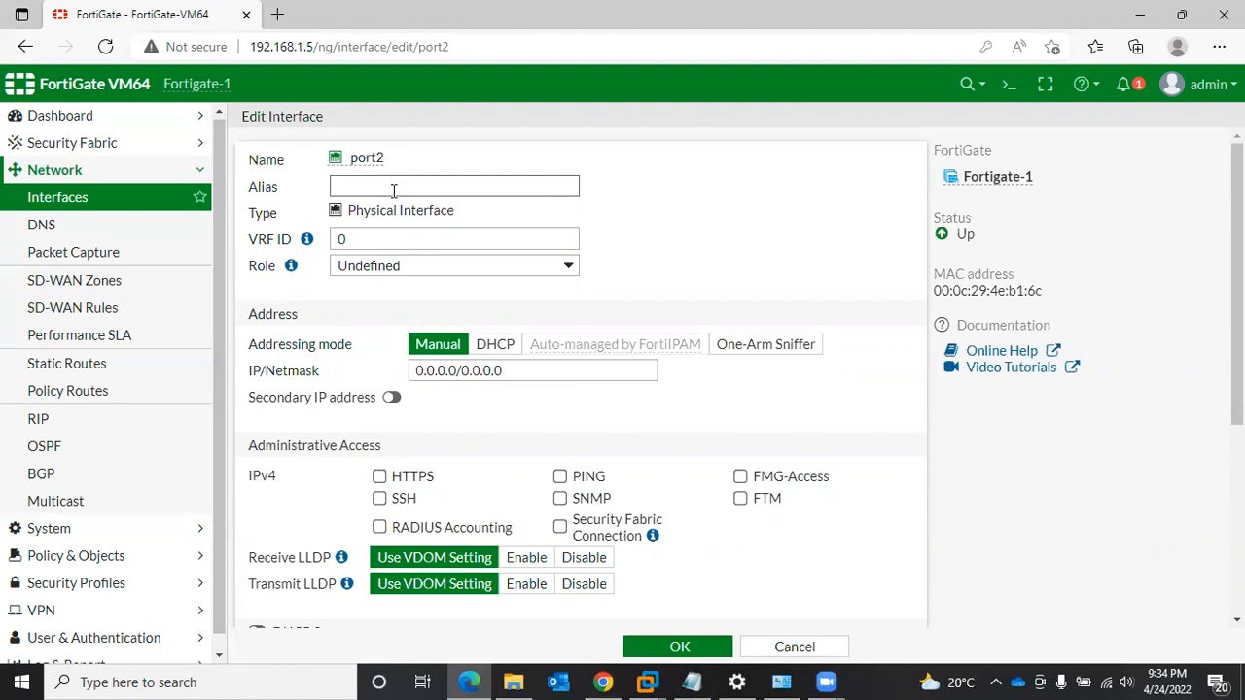
{"action": "type", "text": "LAN-10"}
{"action": "scroll", "coordinate": [426, 223], "scroll_direction": "down", "scroll_amount": 1}
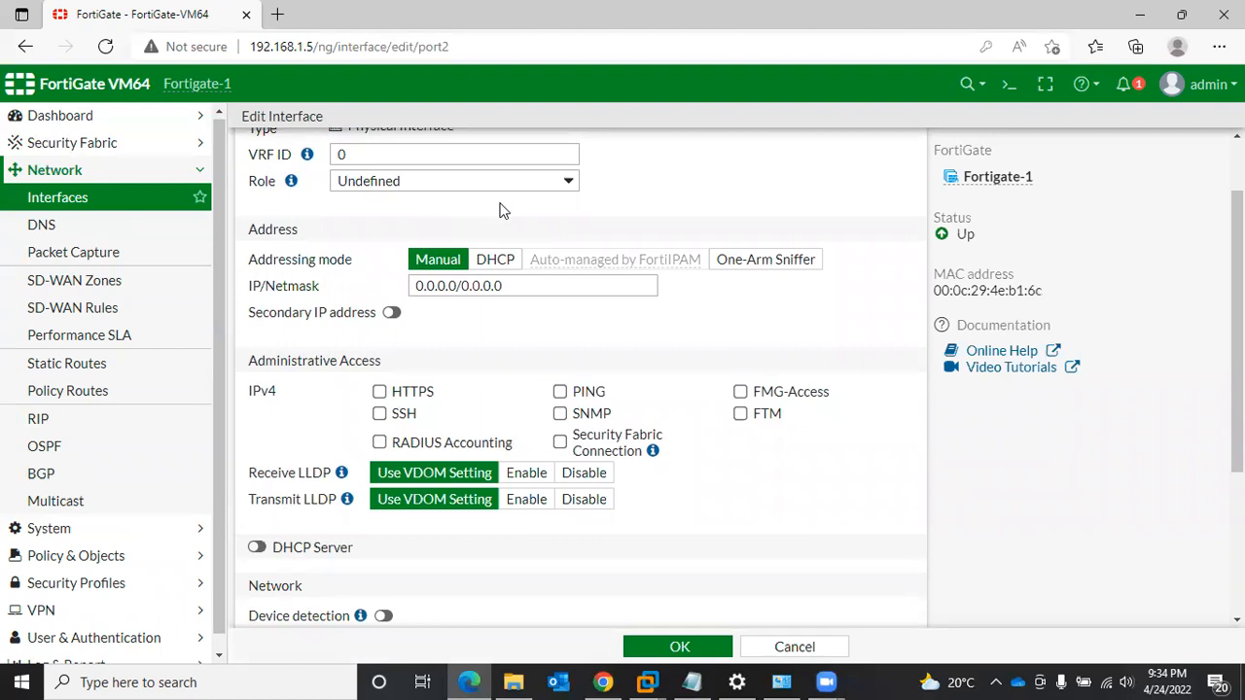
{"action": "left_click", "coordinate": [458, 285]}
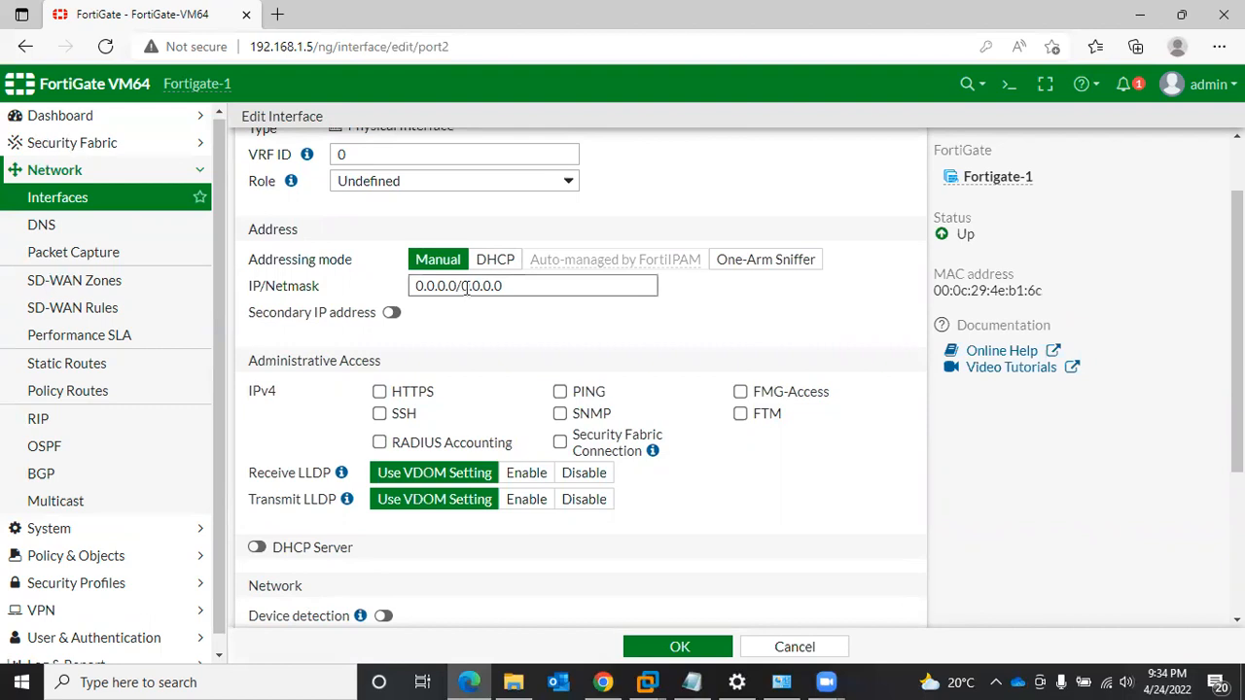
{"action": "scroll", "coordinate": [473, 286], "scroll_direction": "up", "scroll_amount": 1}
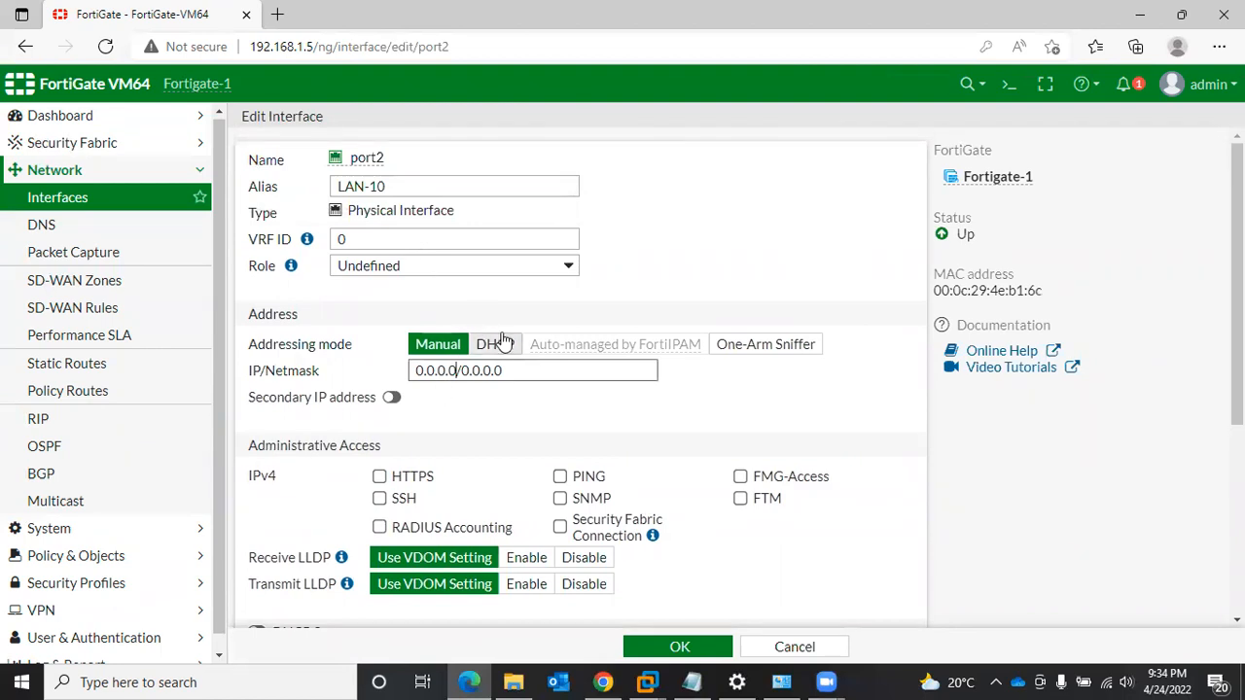
- Switch to the Windows Network Connections window and rename the WAN-10 adapter to LAN-10
{"action": "left_click", "coordinate": [781, 682]}
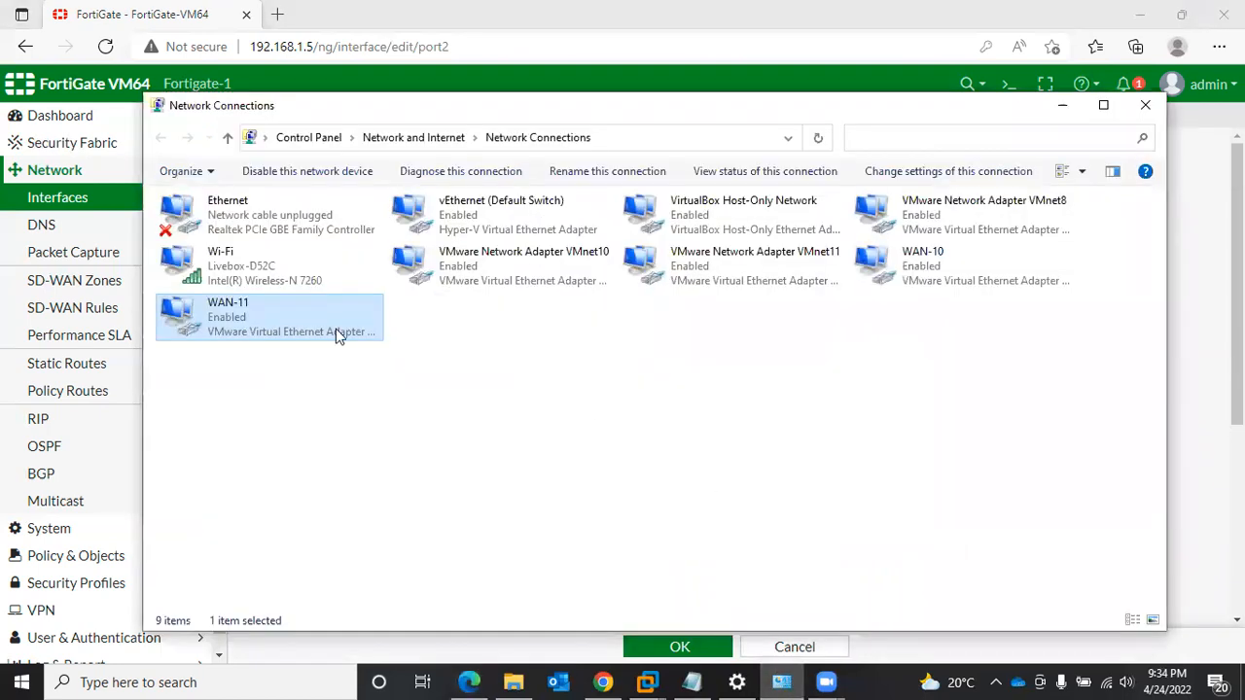
{"action": "left_click", "coordinate": [957, 261]}
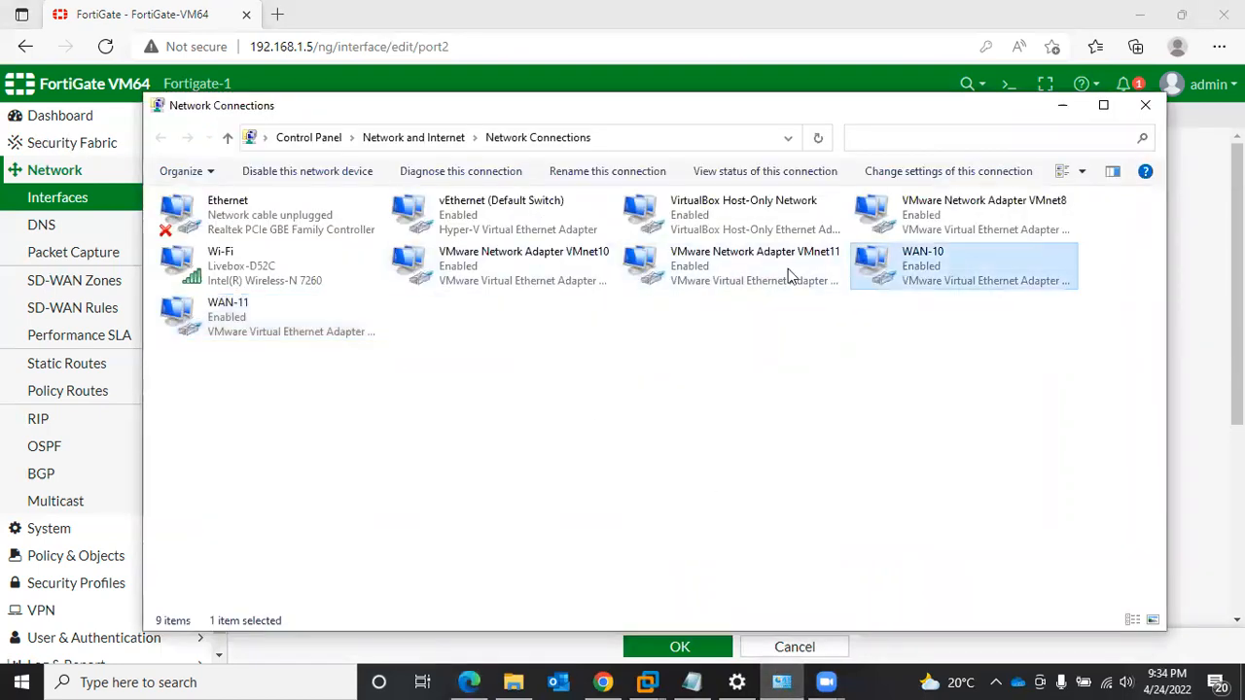
{"action": "left_click", "coordinate": [272, 315]}
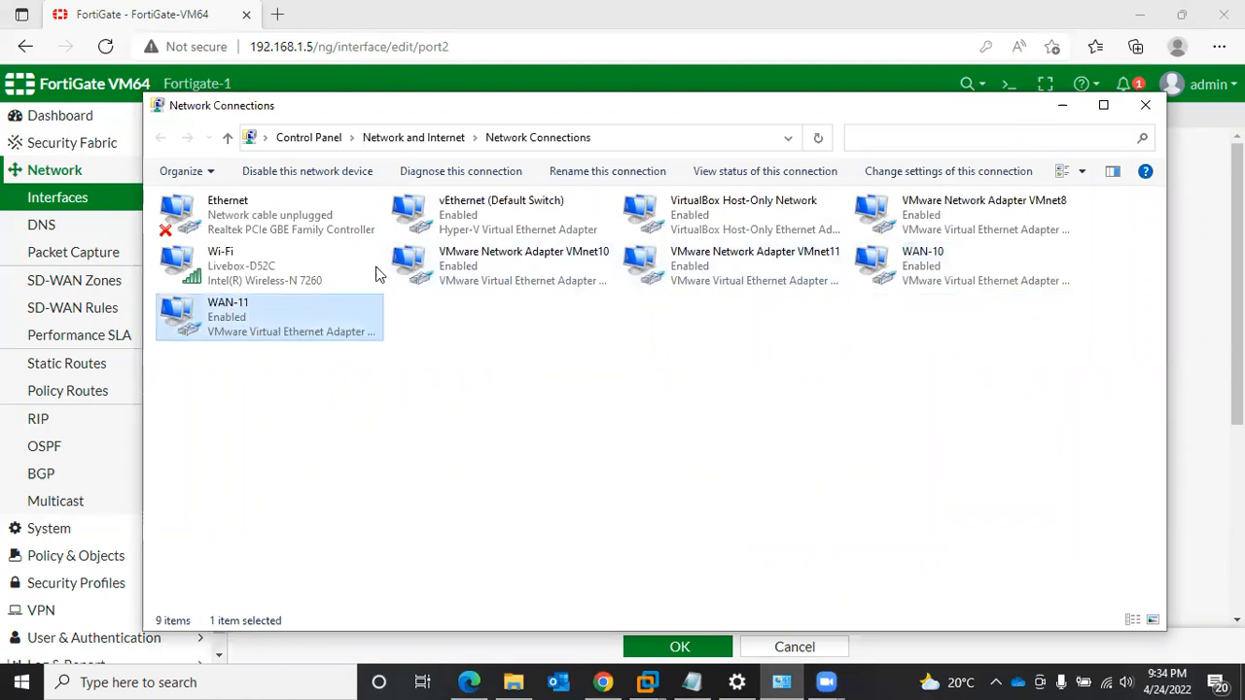
{"action": "left_click", "coordinate": [902, 260]}
{"action": "left_click", "coordinate": [922, 261]}
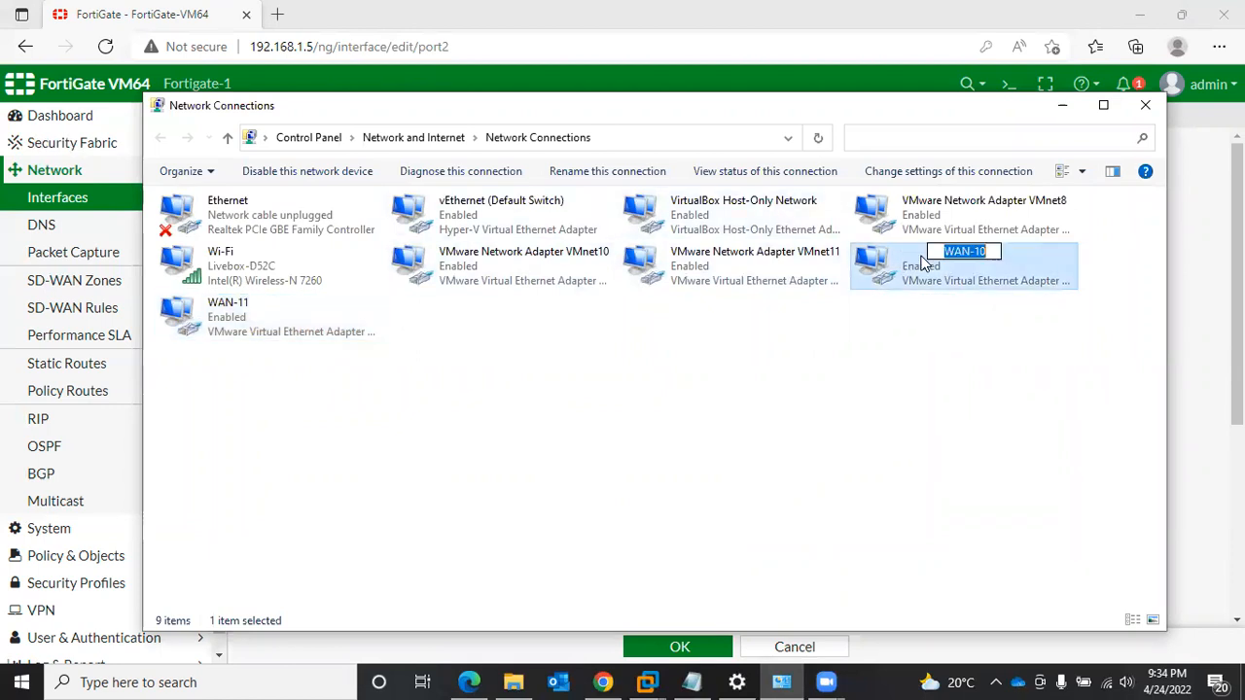
{"action": "left_click", "coordinate": [954, 252]}
{"action": "key", "text": "BackSpace"}
{"action": "type", "text": "L"}
{"action": "left_click", "coordinate": [252, 311]}
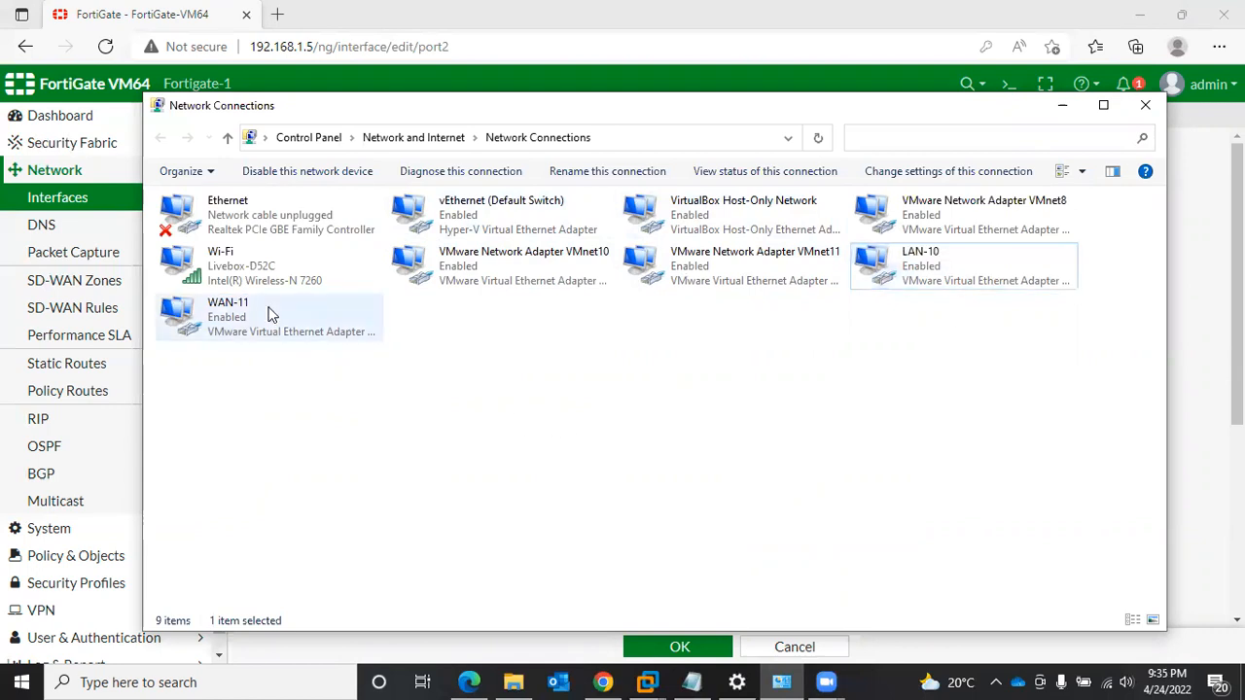
- Rename the WAN-11 network adapter to LAN-11 and return to the port2 settings in the browser
{"action": "left_click", "coordinate": [226, 310]}
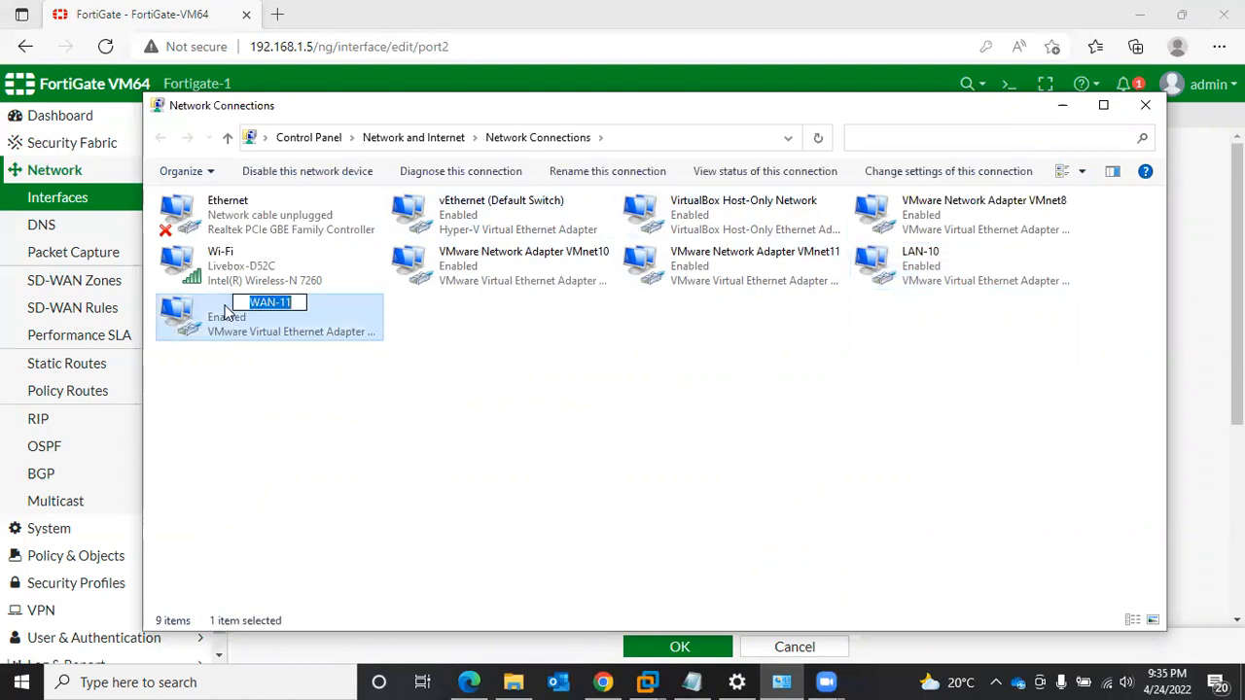
{"action": "left_click", "coordinate": [257, 303]}
{"action": "key", "text": "BackSpace"}
{"action": "type", "text": "L"}
{"action": "key", "text": "Return"}
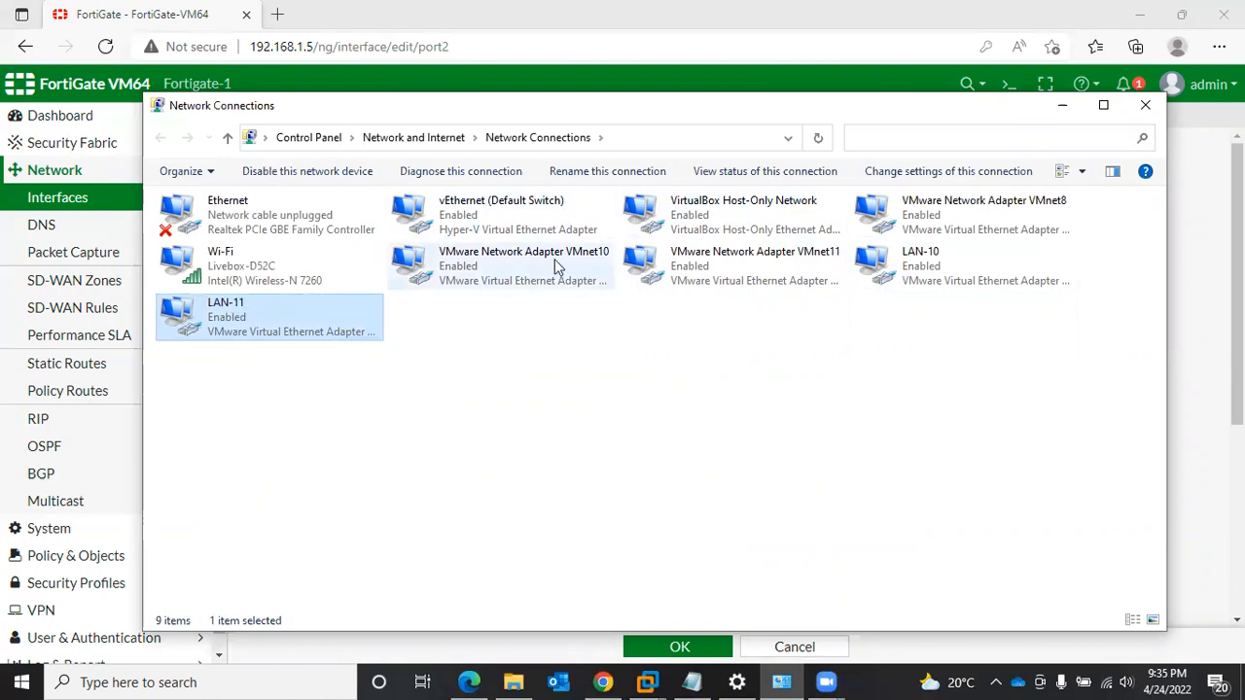
{"action": "left_click", "coordinate": [827, 57]}
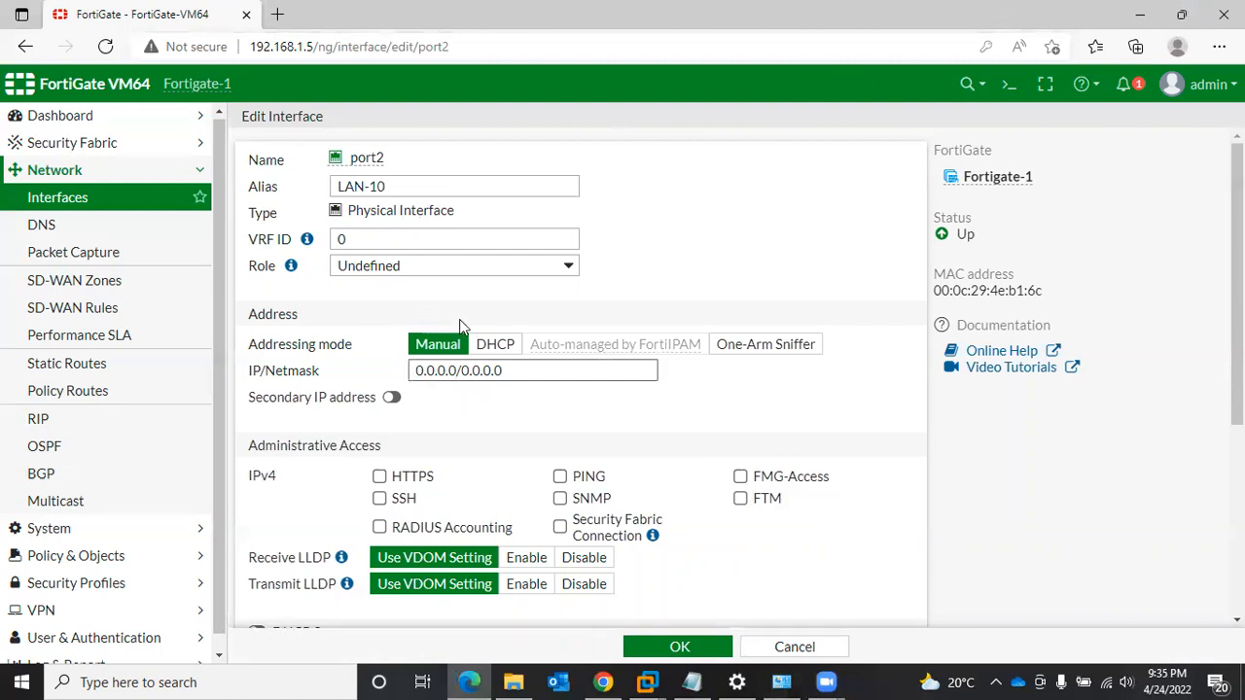
- Replace the address part of port2's IP/Netmask with 192.168.10.1
{"action": "key", "text": "BackSpace"}
{"action": "key", "text": "BackSpace"}
{"action": "key", "text": "BackSpace"}
{"action": "key", "text": "BackSpace"}
{"action": "key", "text": "BackSpace"}
{"action": "key", "text": "BackSpace"}
{"action": "key", "text": "BackSpace"}
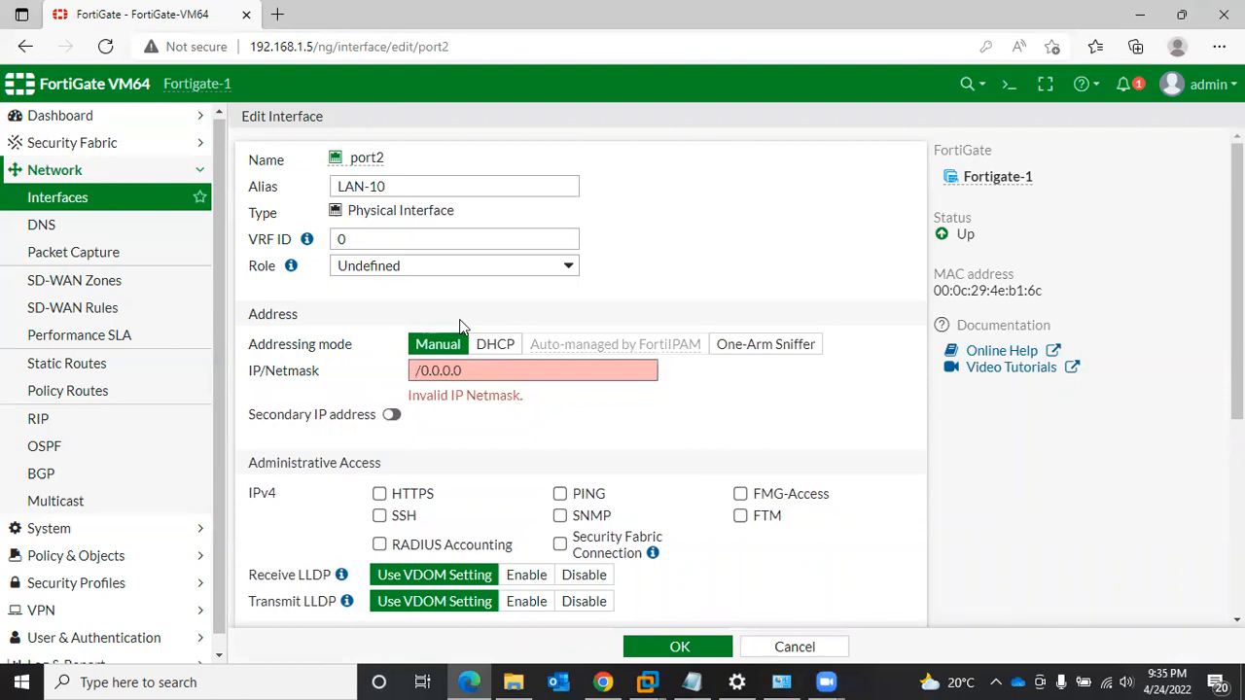
{"action": "type", "text": "192.168.10.1"}
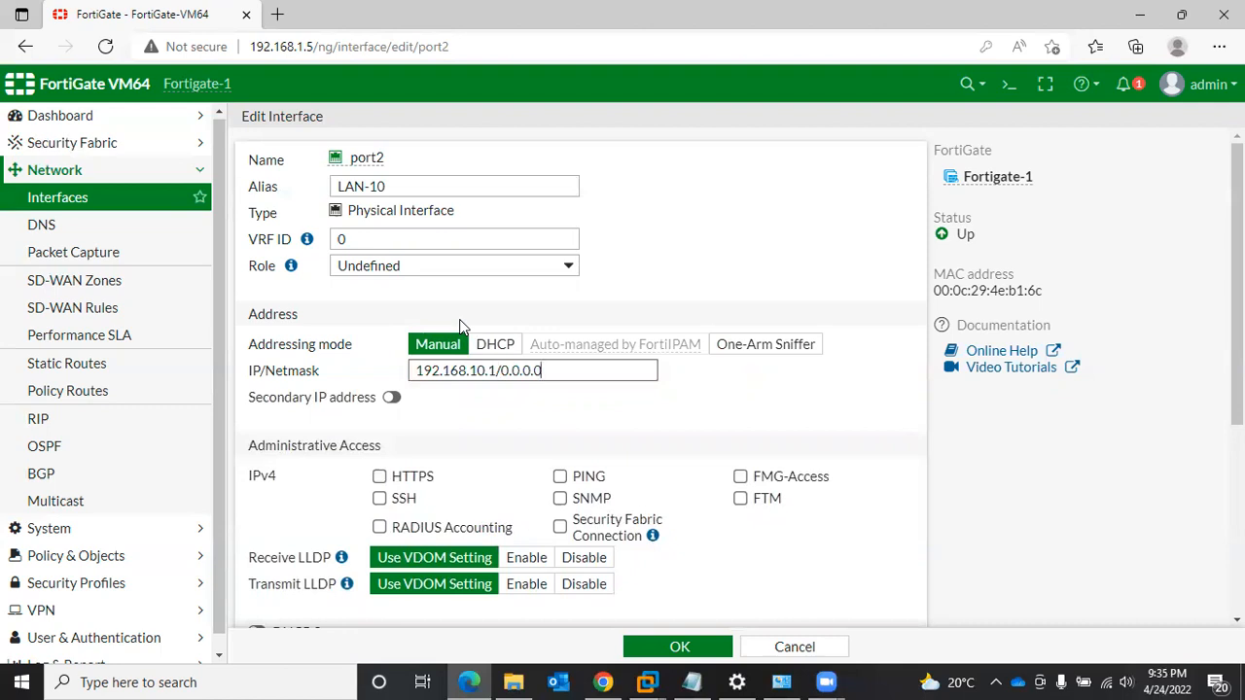
- Set the netmask part of port2's IP/Netmask to /24
{"action": "key", "text": "End"}
{"action": "key", "text": "BackSpace"}
{"action": "key", "text": "BackSpace"}
{"action": "key", "text": "BackSpace"}
{"action": "key", "text": "BackSpace"}
{"action": "key", "text": "BackSpace"}
{"action": "key", "text": "BackSpace"}
{"action": "key", "text": "BackSpace"}
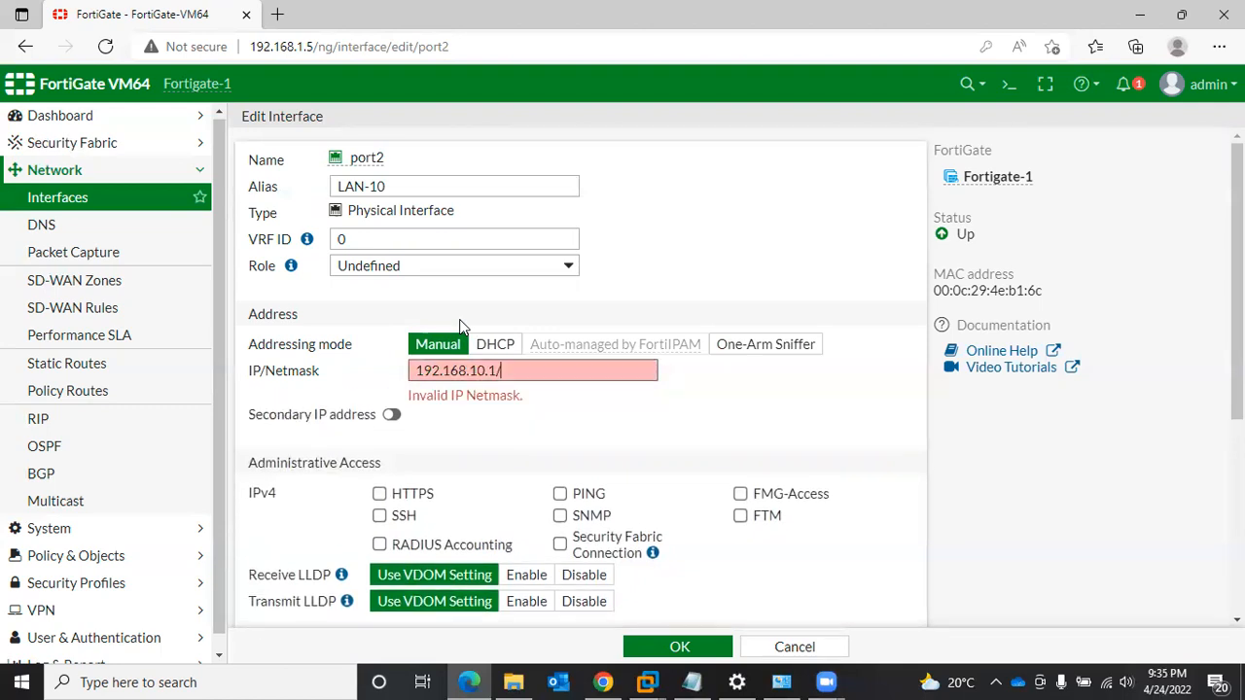
{"action": "type", "text": "2"}
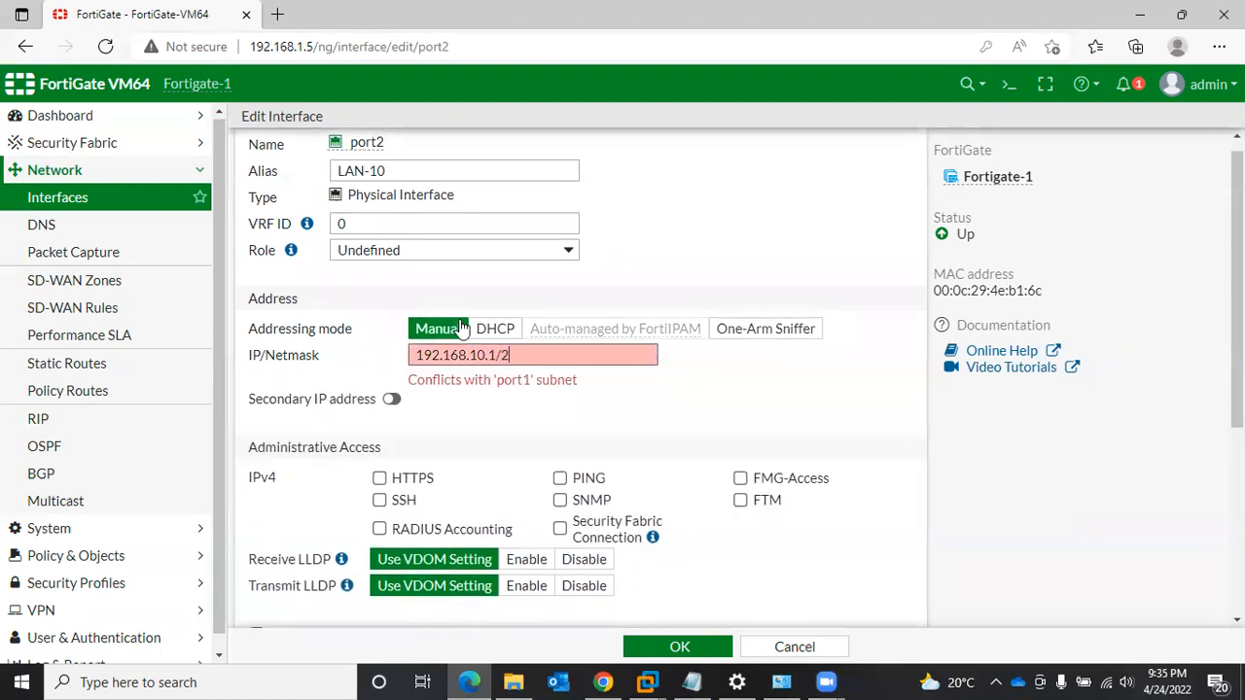
{"action": "type", "text": "4"}
- Allow HTTPS, SSH, PING, SNMP, FMG-Access and FTM as IPv4 administrative access on port2
{"action": "scroll", "coordinate": [567, 396], "scroll_direction": "down", "scroll_amount": 2}
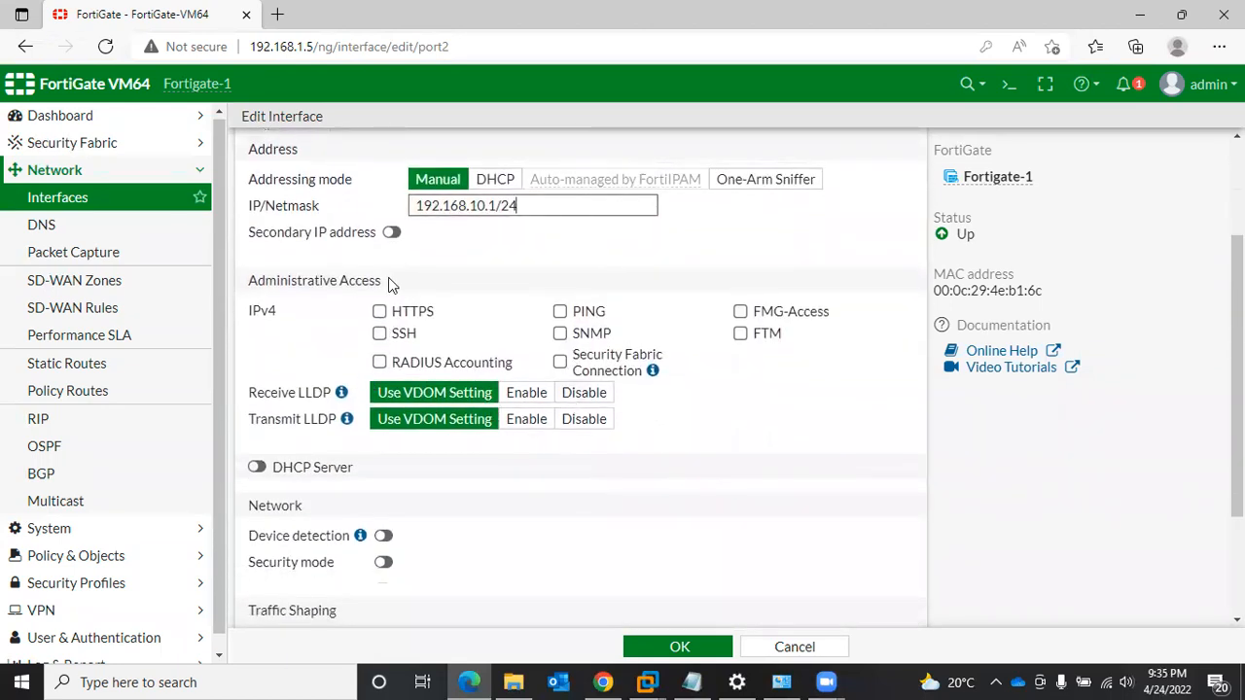
{"action": "left_click_drag", "start_coordinate": [388, 277], "coordinate": [258, 279]}
{"action": "left_click", "coordinate": [328, 358]}
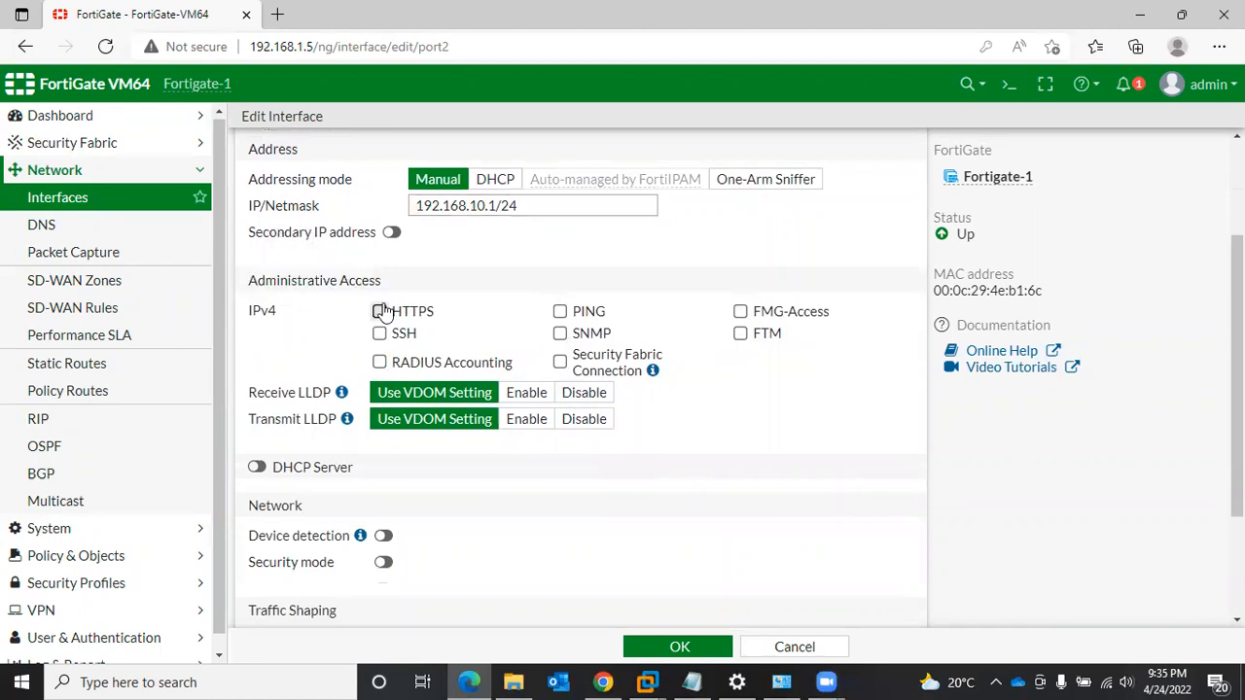
{"action": "left_click", "coordinate": [381, 311]}
{"action": "left_click", "coordinate": [380, 334]}
{"action": "left_click", "coordinate": [576, 316]}
{"action": "left_click", "coordinate": [565, 336]}
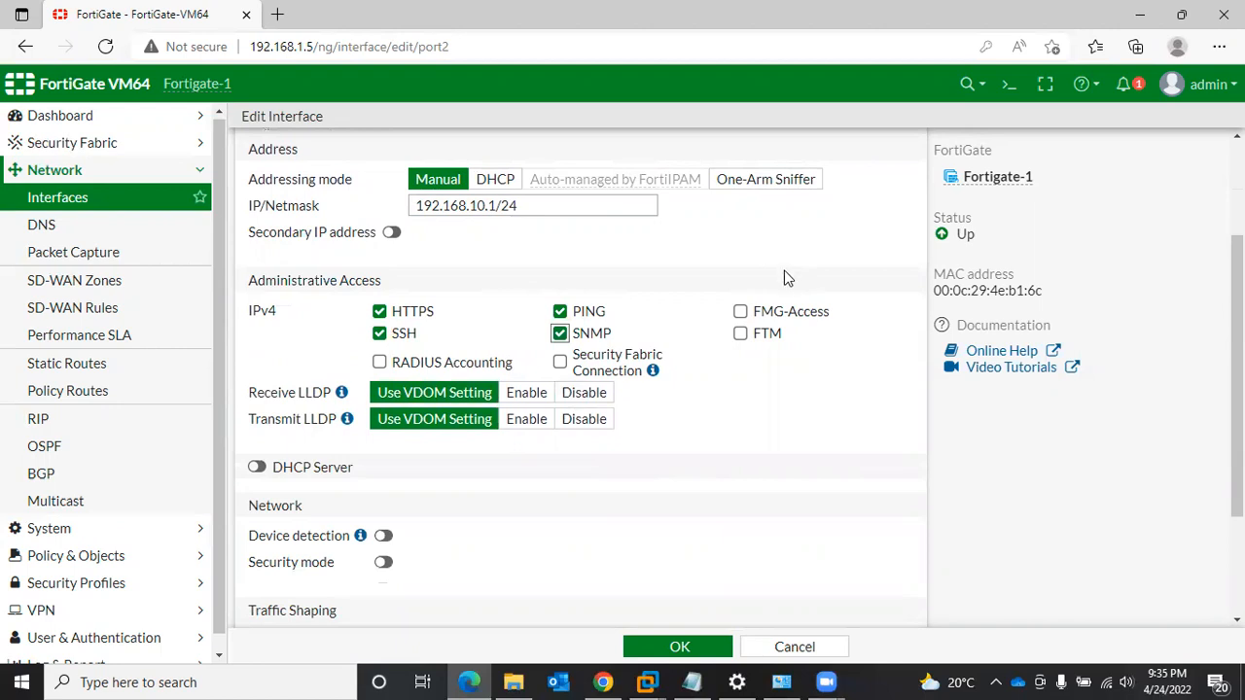
{"action": "left_click", "coordinate": [744, 312]}
{"action": "left_click", "coordinate": [755, 335]}
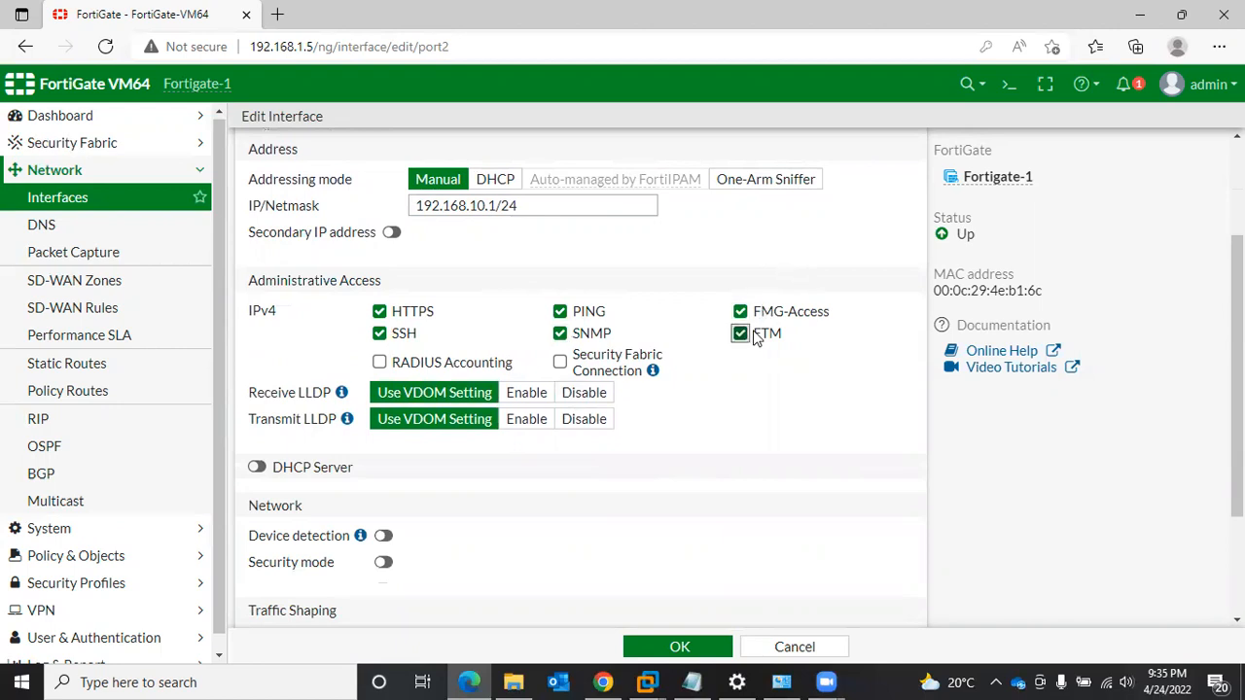
- Enter LAN-10 as port2's comment and save the interface
{"action": "scroll", "coordinate": [642, 364], "scroll_direction": "down", "scroll_amount": 2}
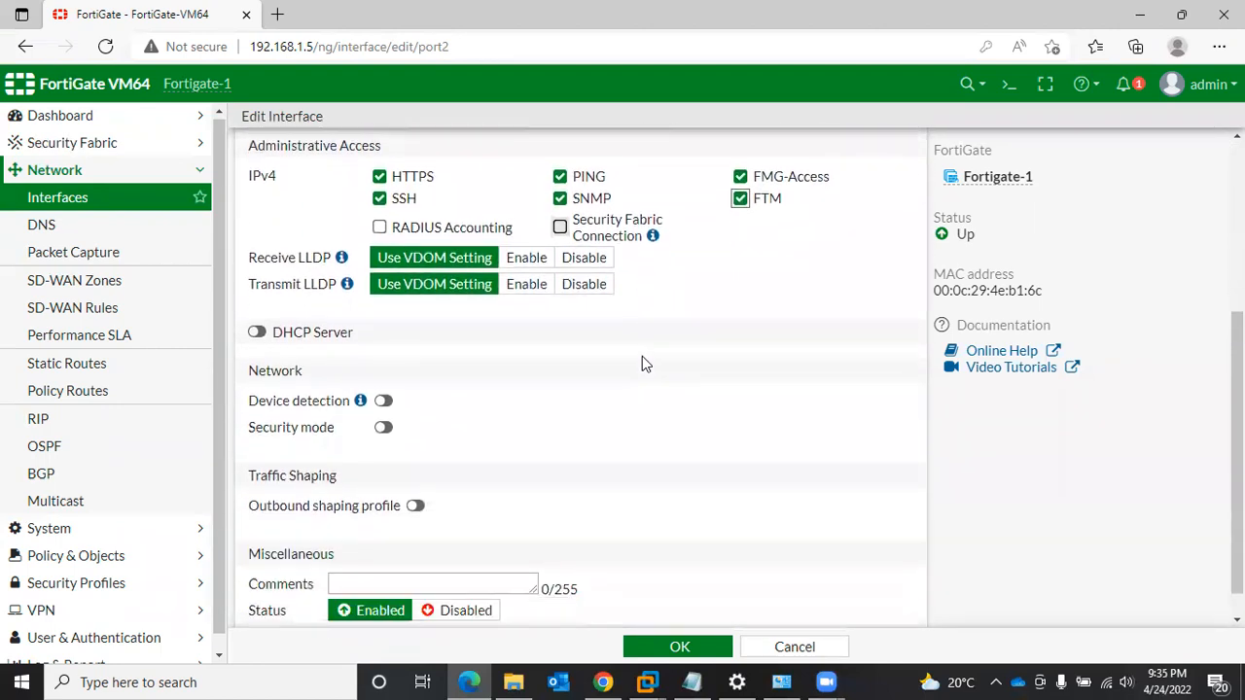
{"action": "scroll", "coordinate": [642, 362], "scroll_direction": "down", "scroll_amount": 1}
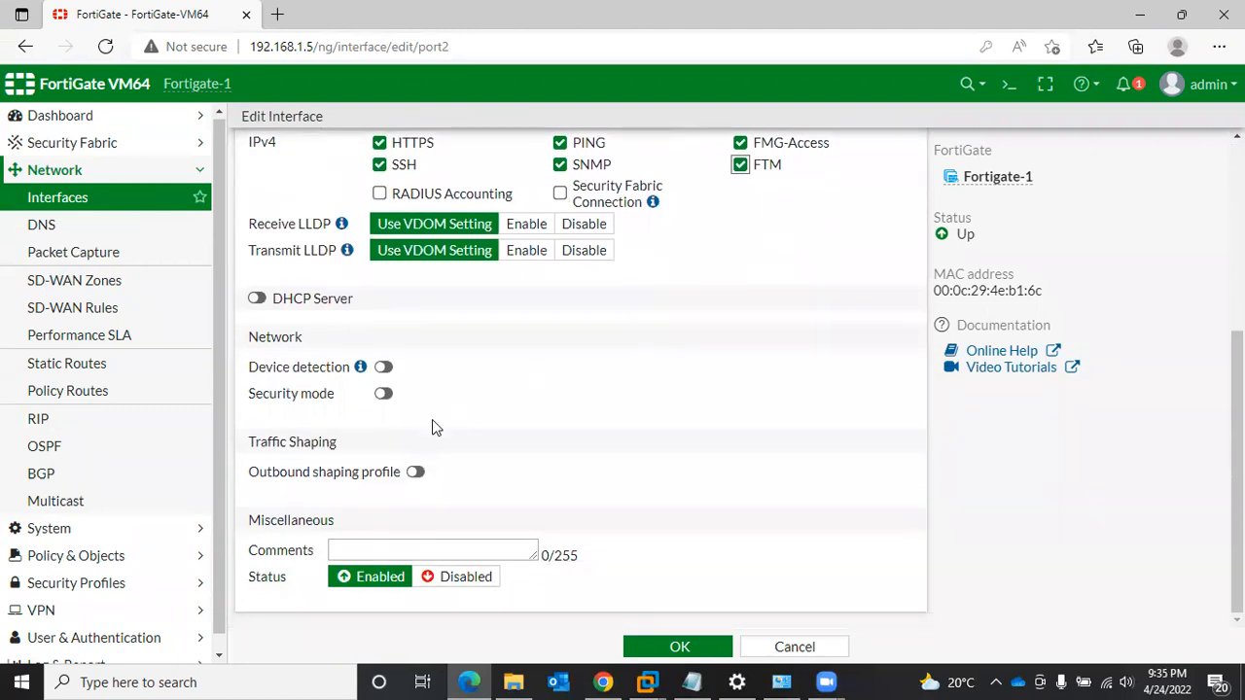
{"action": "left_click", "coordinate": [390, 548]}
{"action": "type", "text": "LAN-10"}
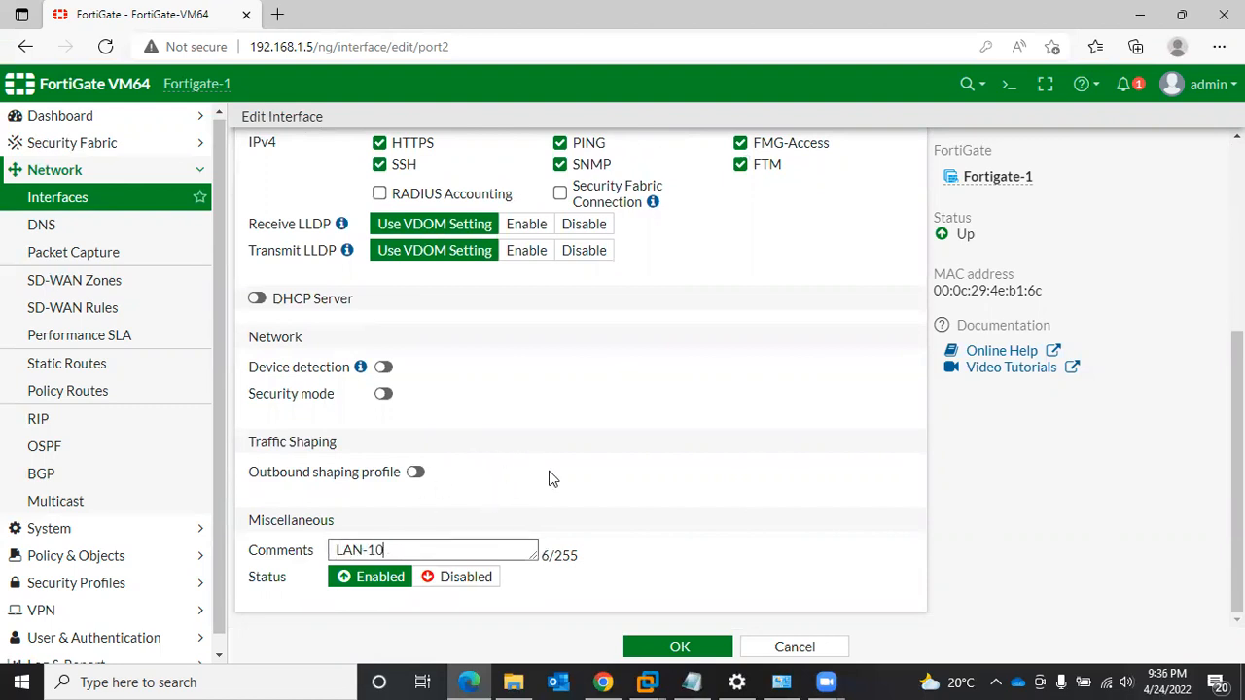
{"action": "left_click", "coordinate": [681, 647]}
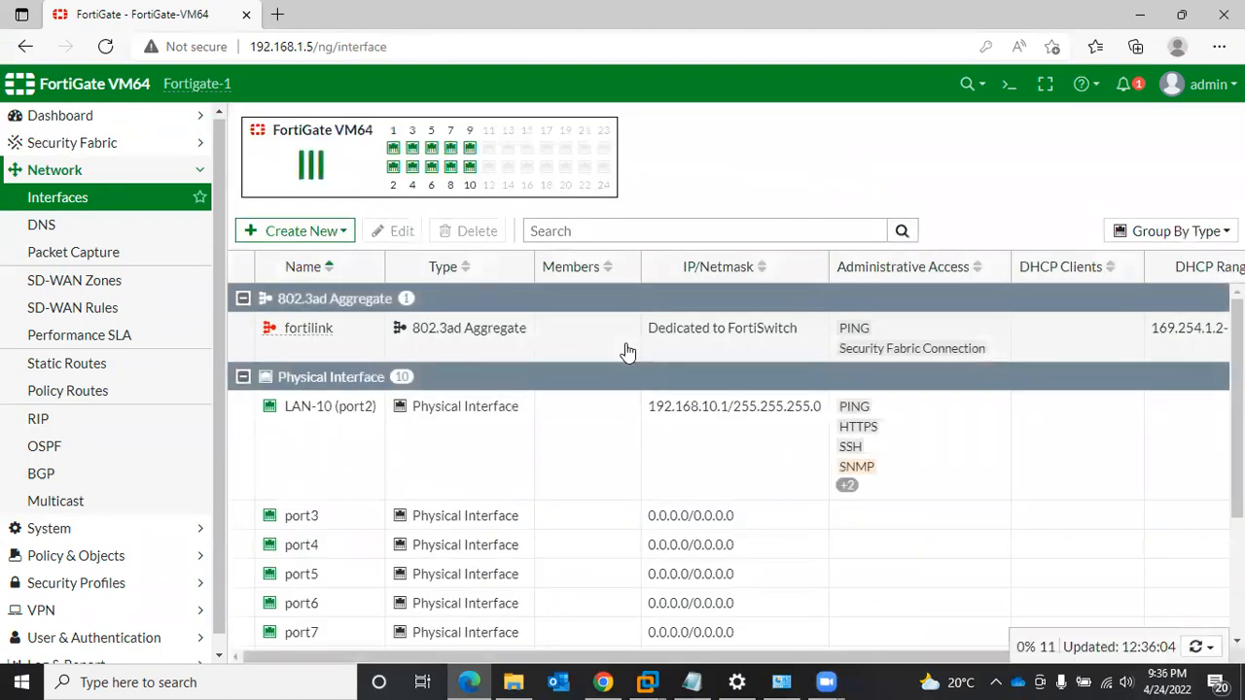
- Open port3 from the interfaces list for editing and give it the alias LAN-11
{"action": "scroll", "coordinate": [375, 471], "scroll_direction": "down", "scroll_amount": 1}
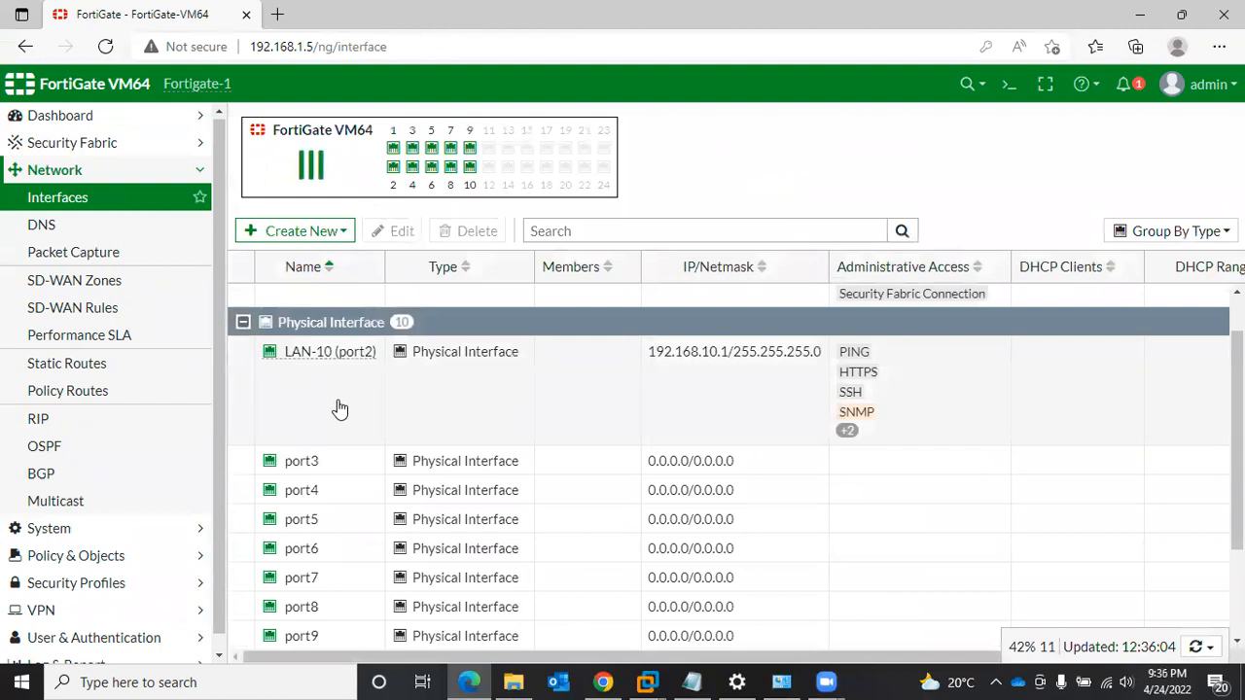
{"action": "left_click", "coordinate": [301, 464]}
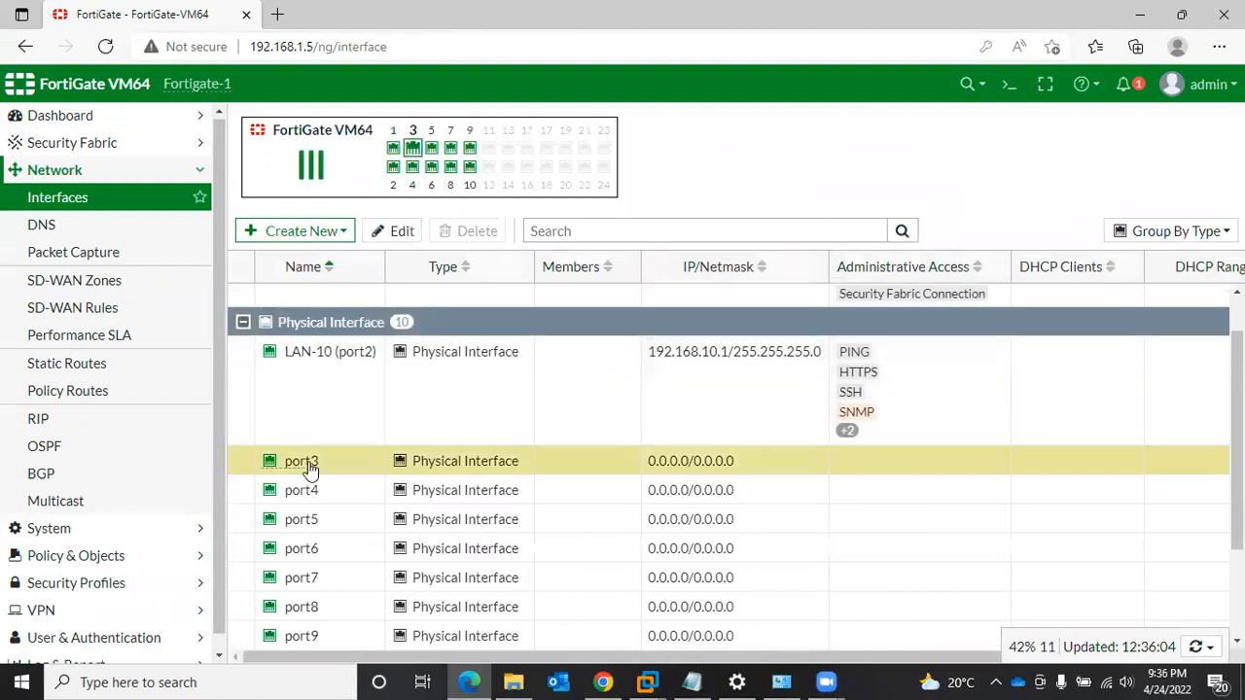
{"action": "left_click", "coordinate": [392, 232]}
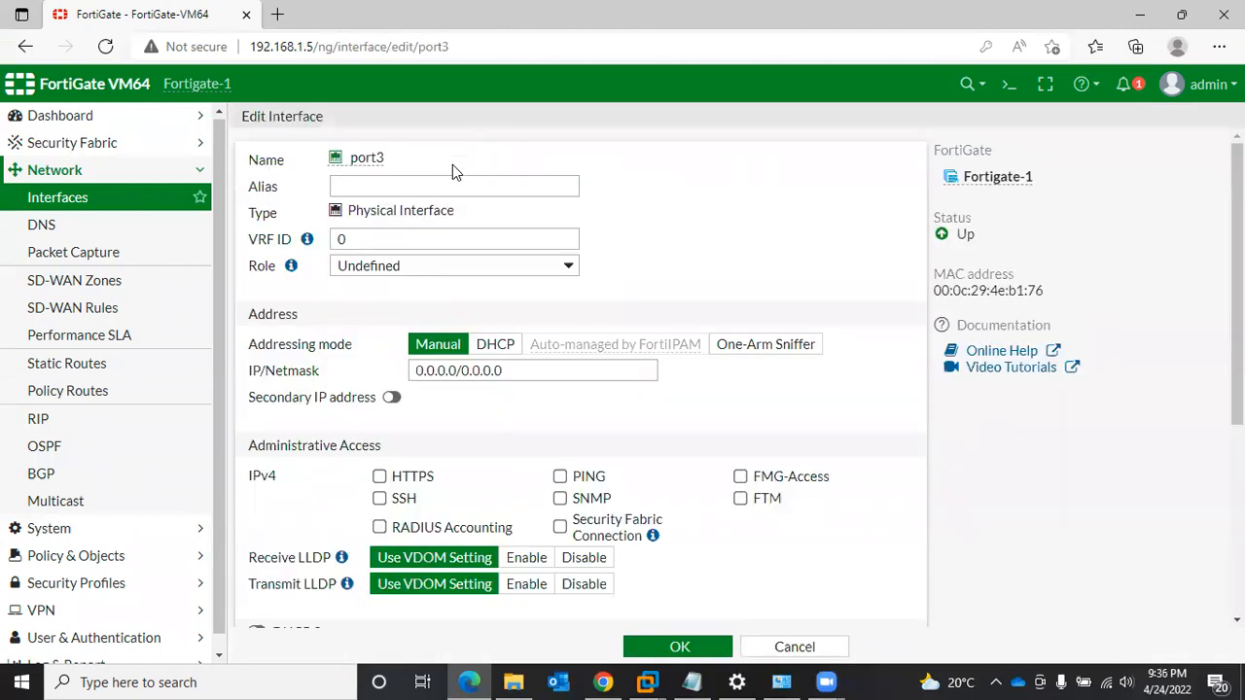
{"action": "left_click", "coordinate": [440, 179]}
{"action": "type", "text": "LAN-11"}
- Replace the address part of port3's IP/Netmask with 192.168.11.1
{"action": "scroll", "coordinate": [419, 209], "scroll_direction": "down", "scroll_amount": 1}
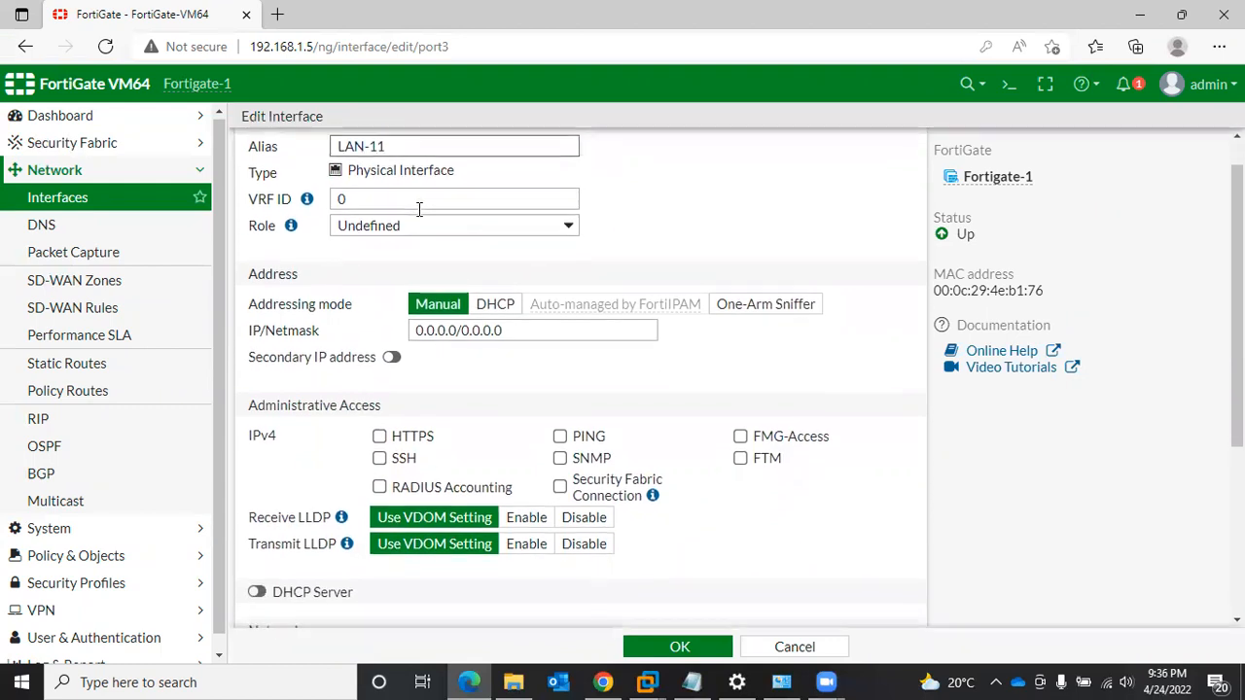
{"action": "scroll", "coordinate": [419, 209], "scroll_direction": "down", "scroll_amount": 1}
{"action": "left_click", "coordinate": [446, 280]}
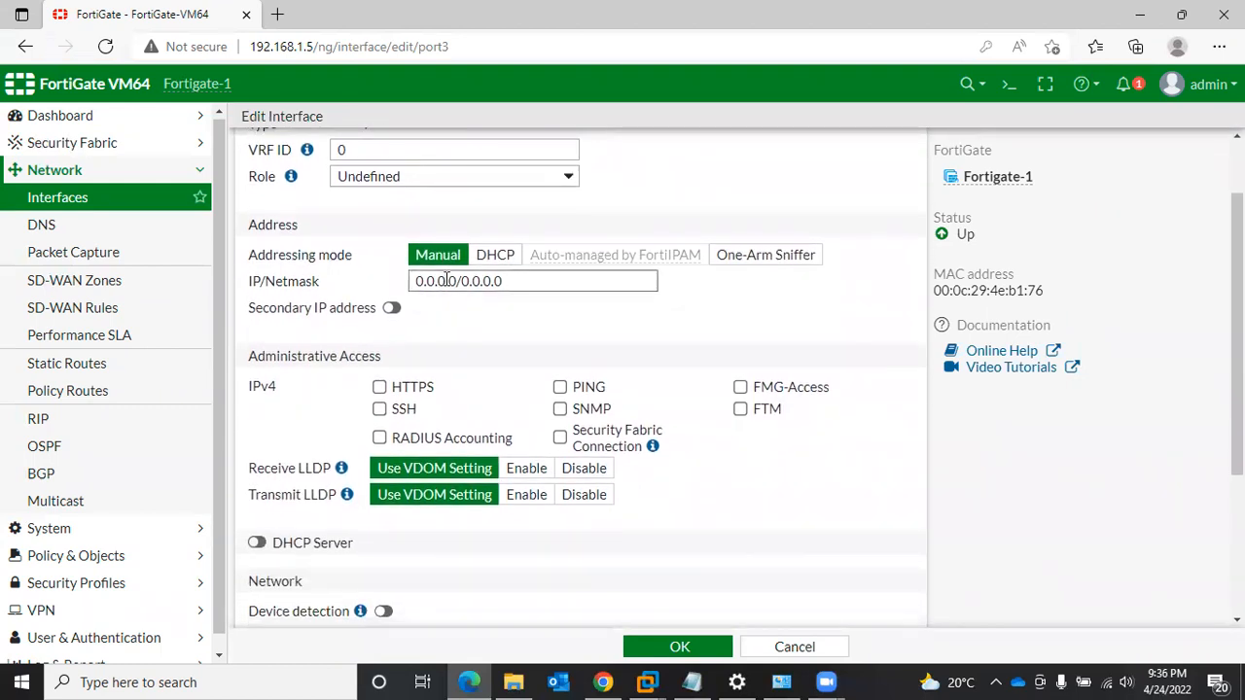
{"action": "key", "text": "Right"}
{"action": "key", "text": "Right"}
{"action": "key", "text": "BackSpace"}
{"action": "key", "text": "BackSpace"}
{"action": "key", "text": "BackSpace"}
{"action": "key", "text": "BackSpace"}
{"action": "key", "text": "BackSpace"}
{"action": "key", "text": "BackSpace"}
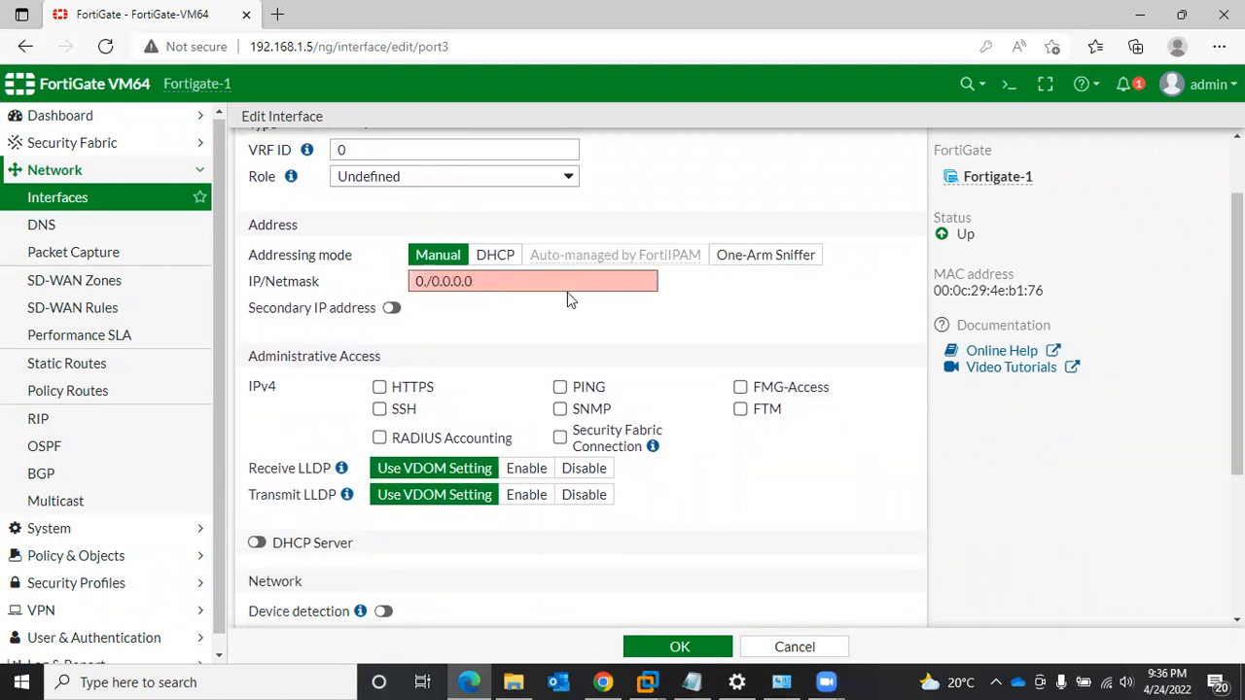
{"action": "key", "text": "BackSpace"}
{"action": "type", "text": "192.168.11"}
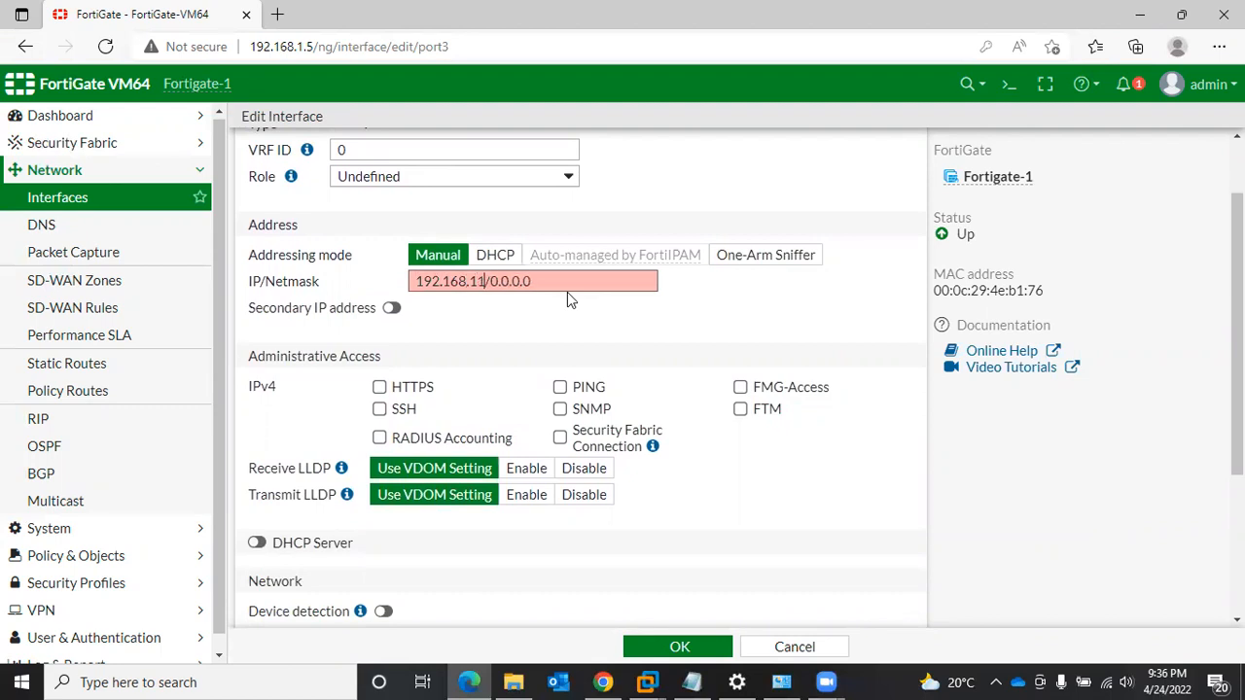
{"action": "type", "text": ".1"}
- Set the netmask part of port3's IP/Netmask to /24
{"action": "key", "text": "Right"}
{"action": "key", "text": "Right"}
{"action": "key", "text": "Right"}
{"action": "key", "text": "Right"}
{"action": "key", "text": "Right"}
{"action": "key", "text": "Right"}
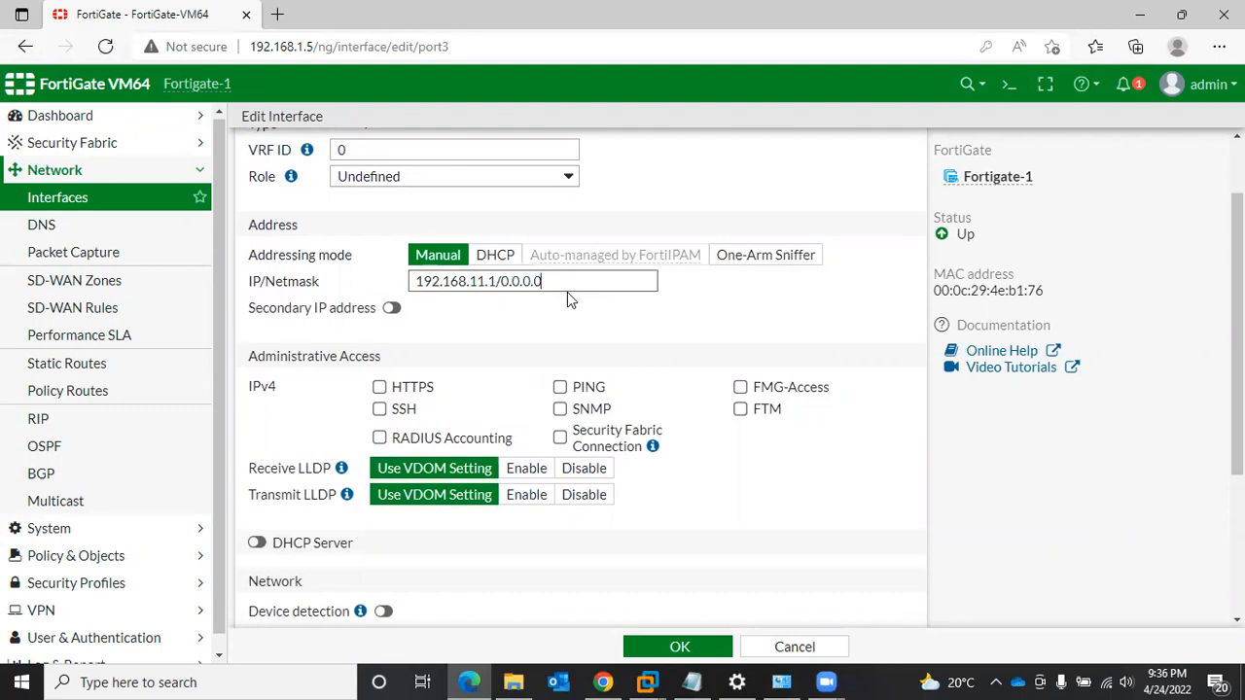
{"action": "key", "text": "BackSpace"}
{"action": "key", "text": "BackSpace"}
{"action": "key", "text": "BackSpace"}
{"action": "key", "text": "BackSpace"}
{"action": "key", "text": "BackSpace"}
{"action": "key", "text": "BackSpace"}
{"action": "key", "text": "BackSpace"}
{"action": "type", "text": "24"}
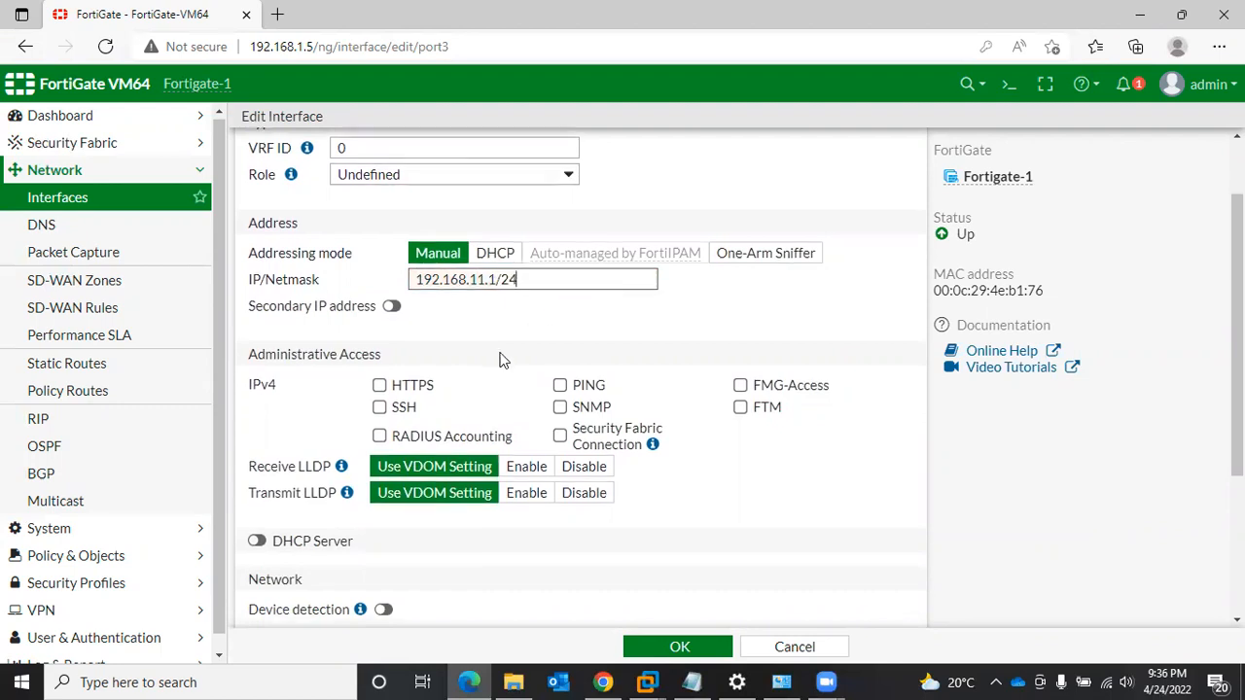
- Allow HTTPS, SSH, PING, SNMP, FMG-Access and FTM as IPv4 administrative access on port3
{"action": "scroll", "coordinate": [503, 358], "scroll_direction": "down", "scroll_amount": 1}
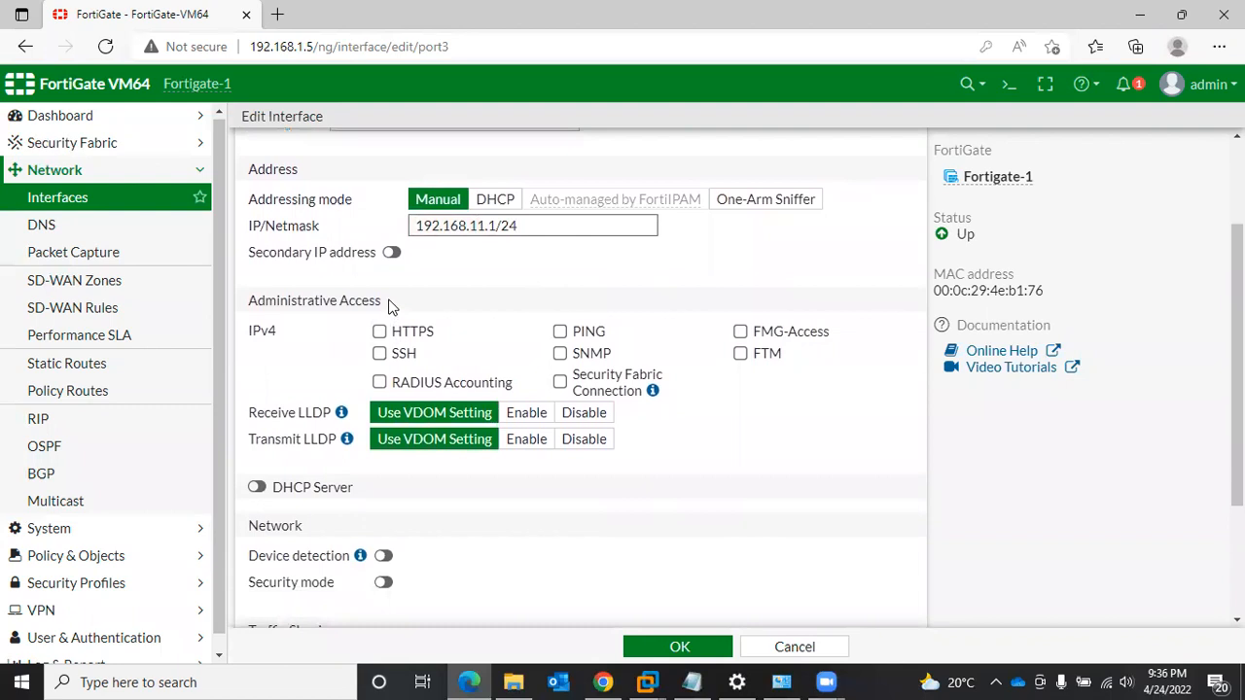
{"action": "left_click", "coordinate": [380, 333]}
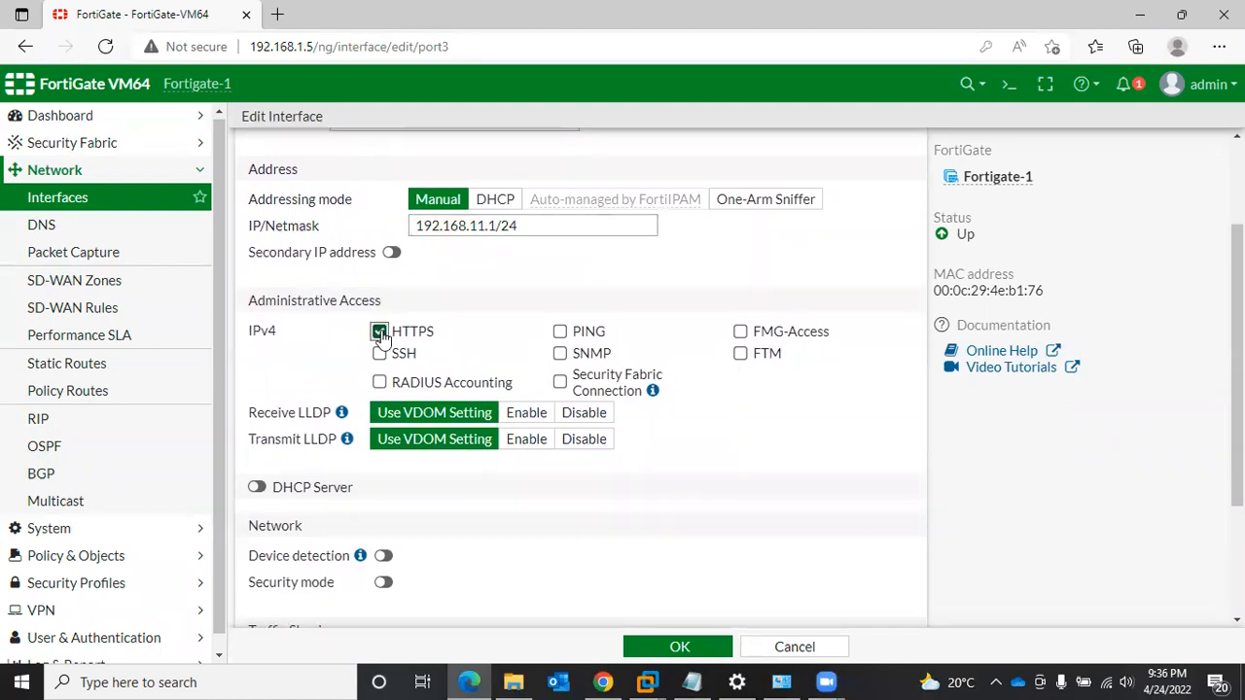
{"action": "left_click", "coordinate": [380, 353]}
{"action": "left_click", "coordinate": [559, 332]}
{"action": "left_click", "coordinate": [560, 354]}
{"action": "left_click", "coordinate": [740, 332]}
{"action": "left_click", "coordinate": [740, 354]}
- Enter LAN-11 as port3's comment and save the interface
{"action": "scroll", "coordinate": [640, 438], "scroll_direction": "down", "scroll_amount": 2}
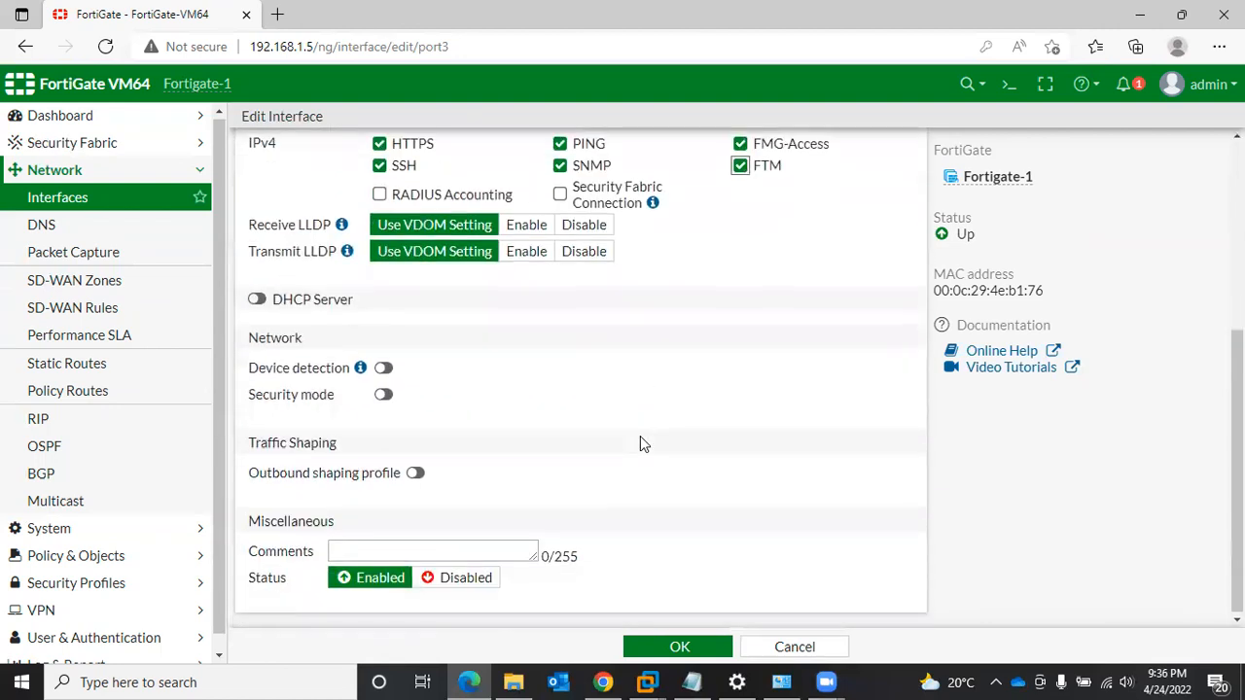
{"action": "left_click", "coordinate": [415, 552]}
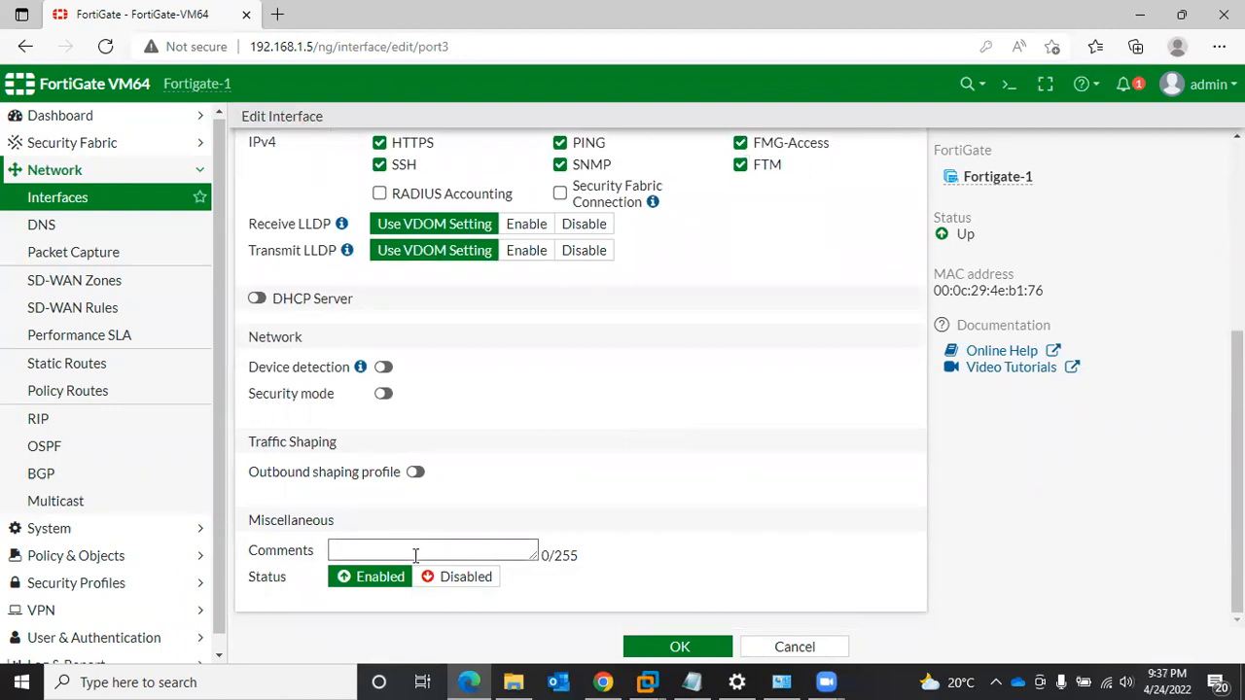
{"action": "type", "text": "LAN-11"}
{"action": "left_click", "coordinate": [680, 648]}
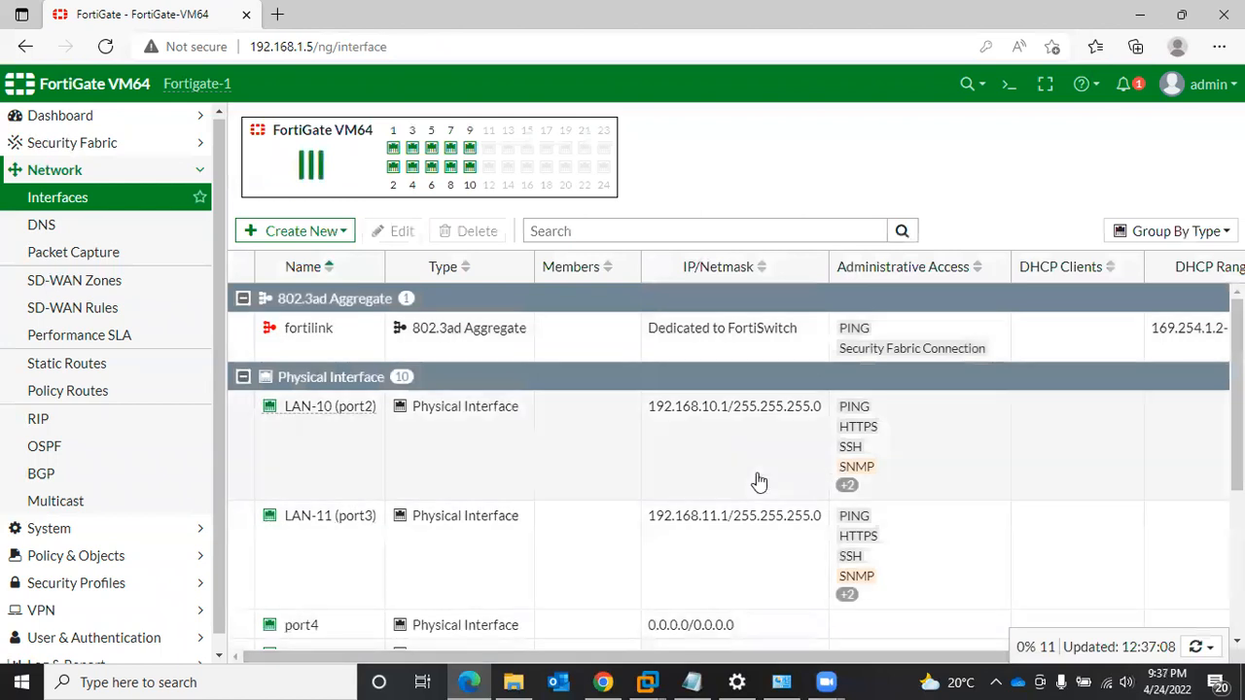
- Check the LAN-10 and LAN-11 entries in the interfaces list, then open a Windows Command Prompt over the browser
{"action": "scroll", "coordinate": [718, 414], "scroll_direction": "down", "scroll_amount": 1}
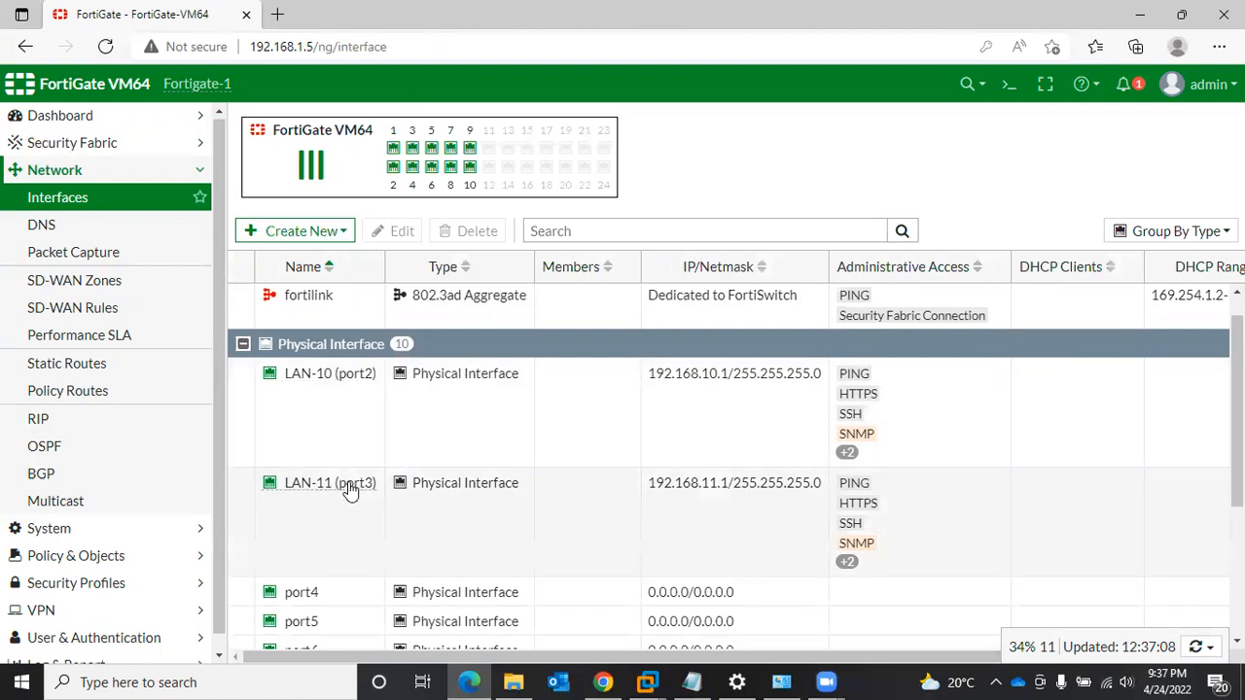
{"action": "scroll", "coordinate": [350, 486], "scroll_direction": "down", "scroll_amount": 1}
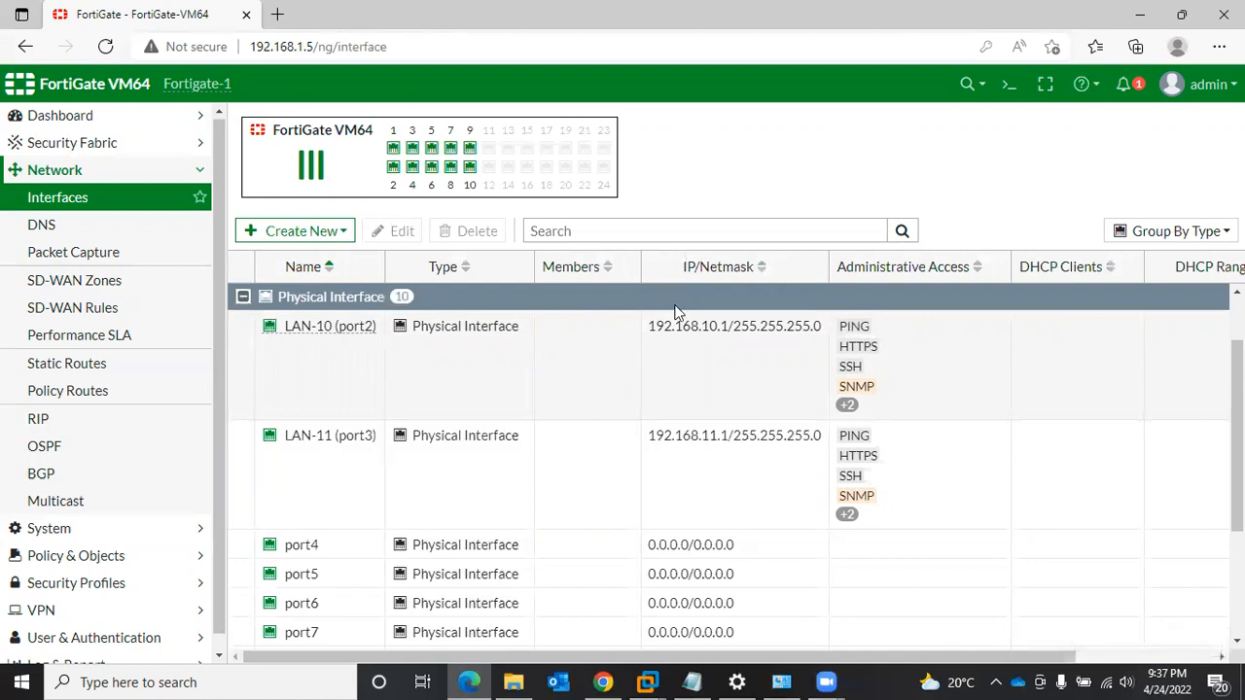
{"action": "left_click", "coordinate": [278, 680]}
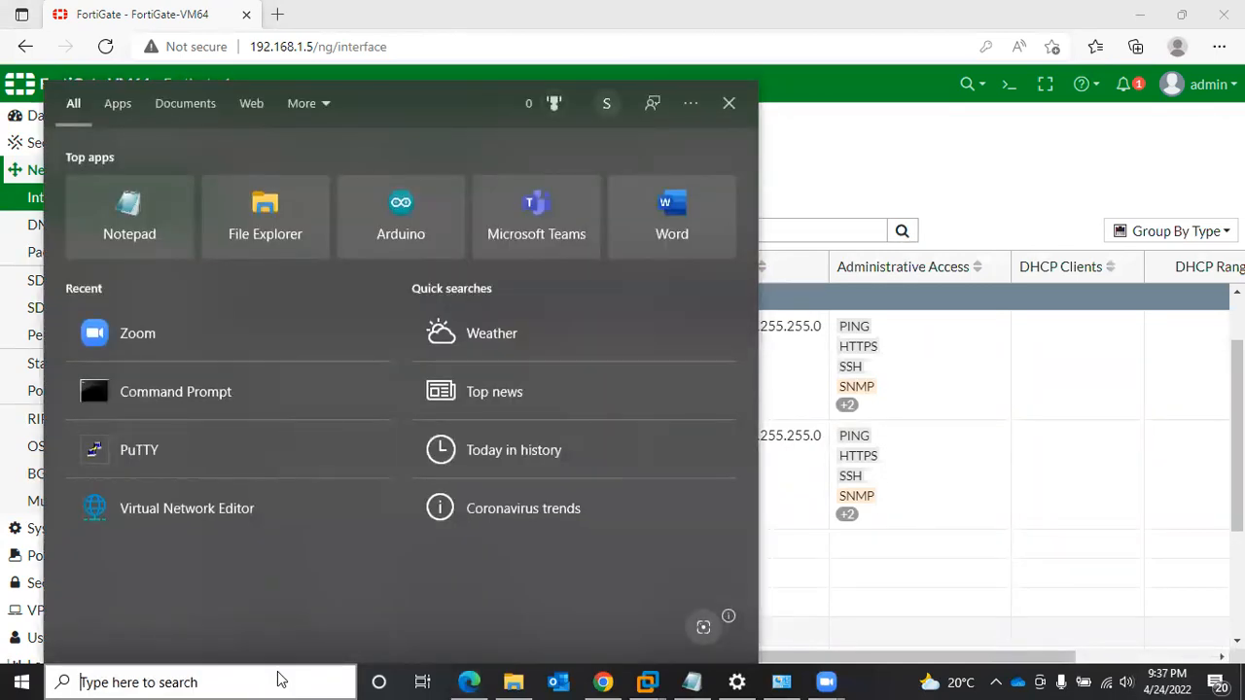
{"action": "type", "text": "cmd"}
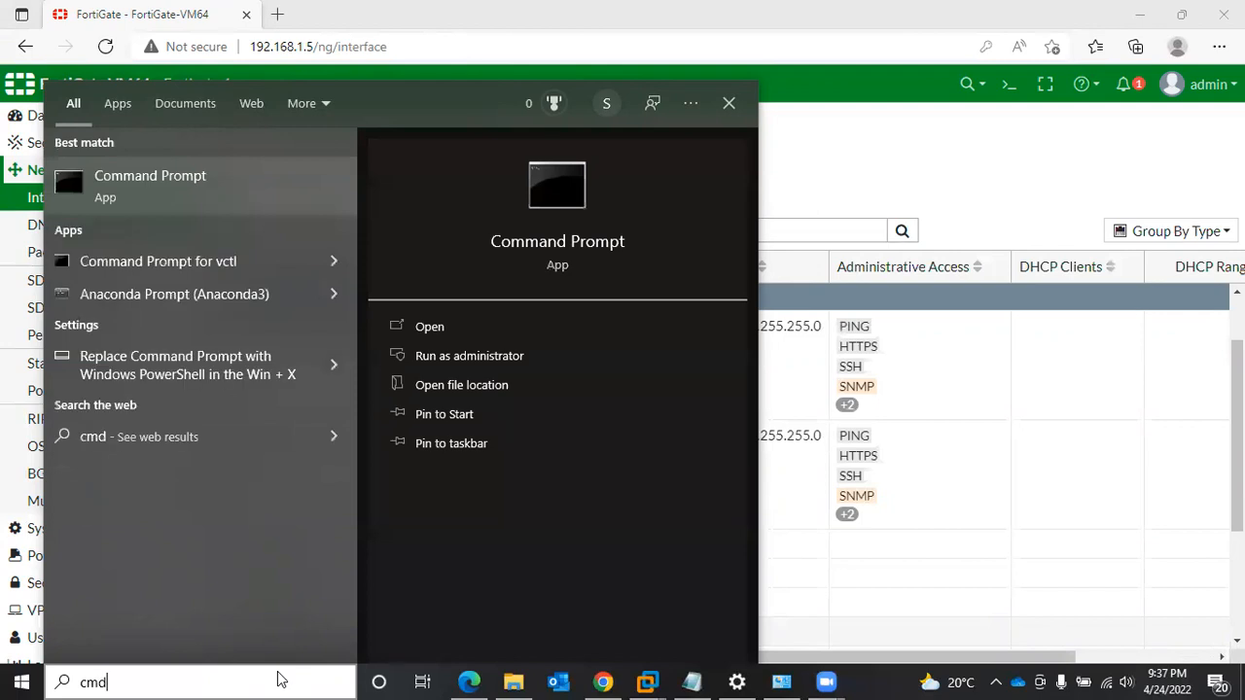
{"action": "key", "text": "Return"}
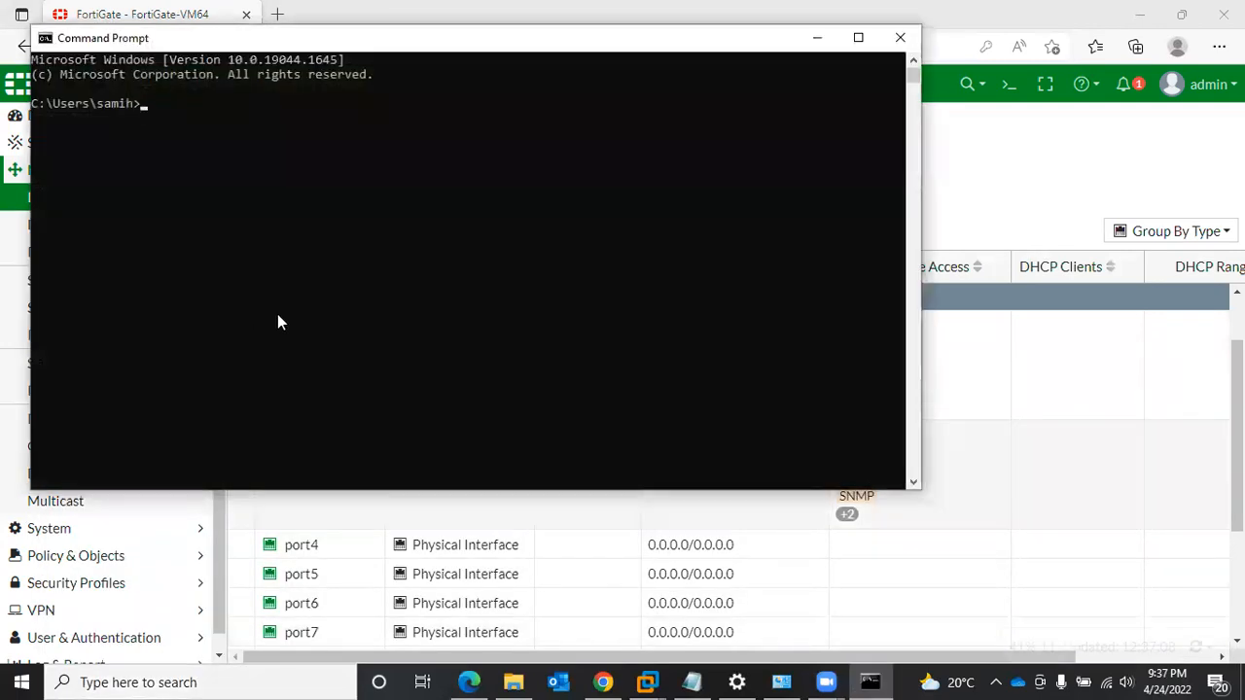
{"action": "left_click_drag", "start_coordinate": [399, 46], "coordinate": [522, 133]}
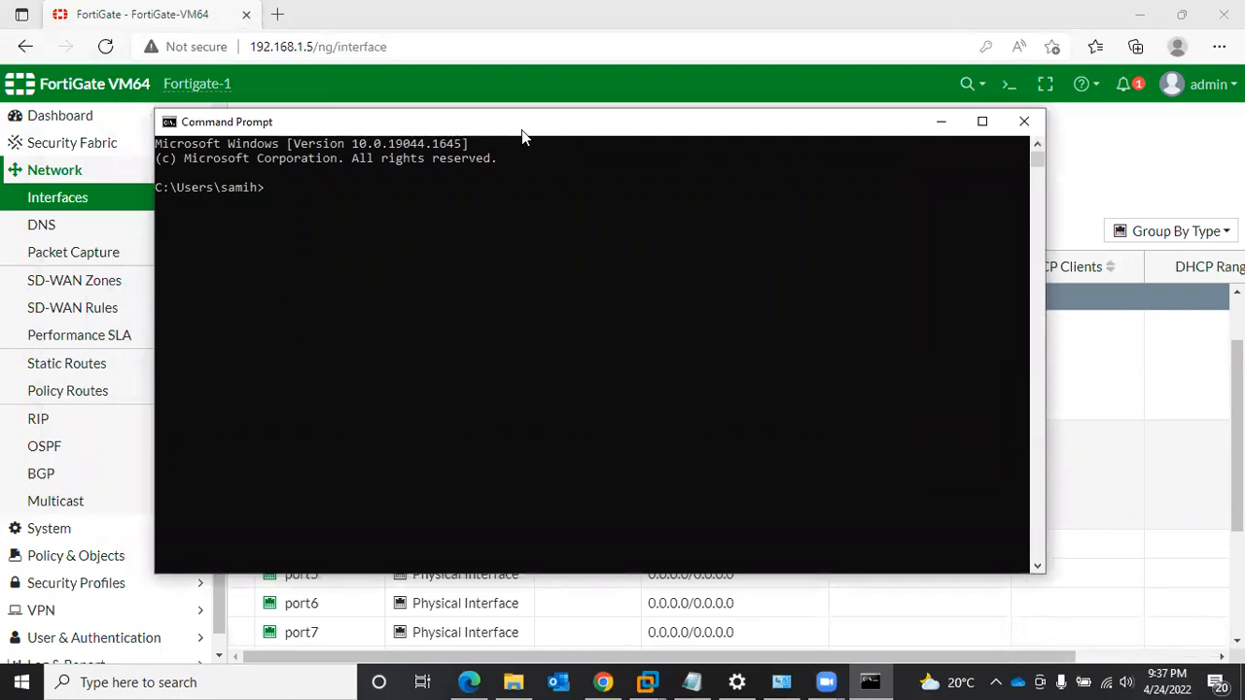
- Ping the LAN-10 interface address 192.168.10.1 from the Command Prompt
{"action": "type", "text": "ping"}
{"action": "type", "text": "192.168.10.1"}
{"action": "key", "text": "Return"}
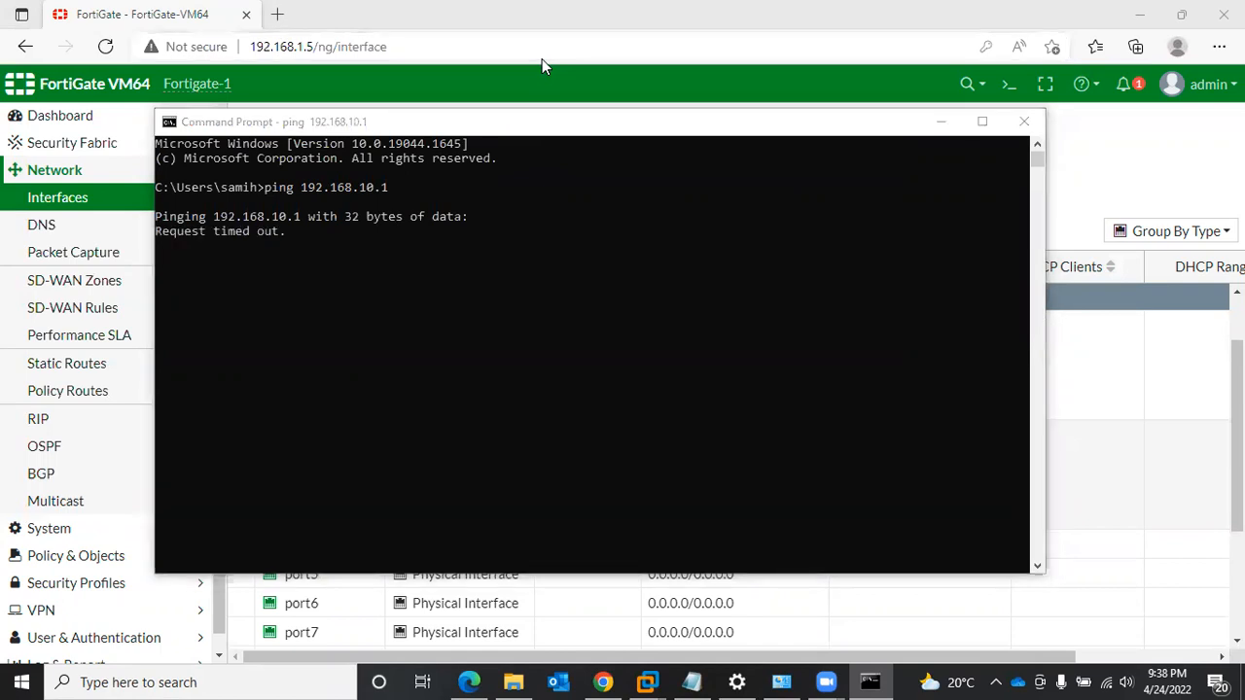
- Run a continuous ping to 192.168.10.1 with the -t option, stop it and review the output of both pings
{"action": "left_click", "coordinate": [597, 250]}
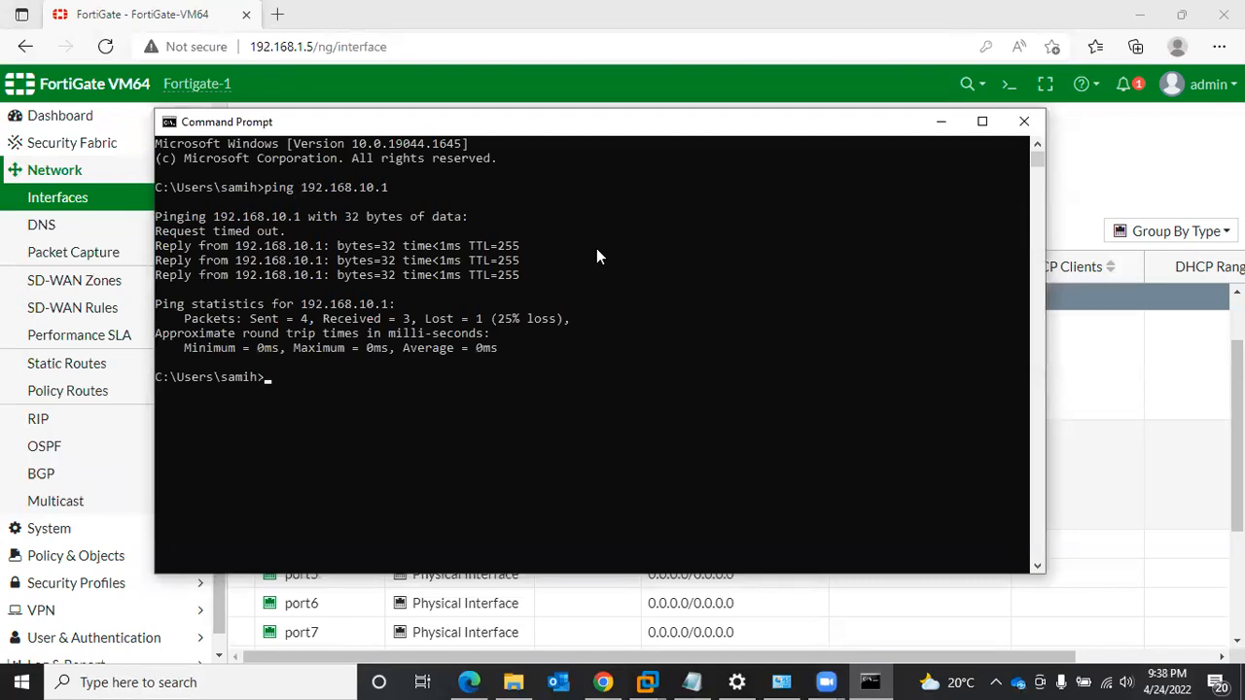
{"action": "key", "text": "Up"}
{"action": "type", "text": "-t"}
{"action": "key", "text": "Return"}
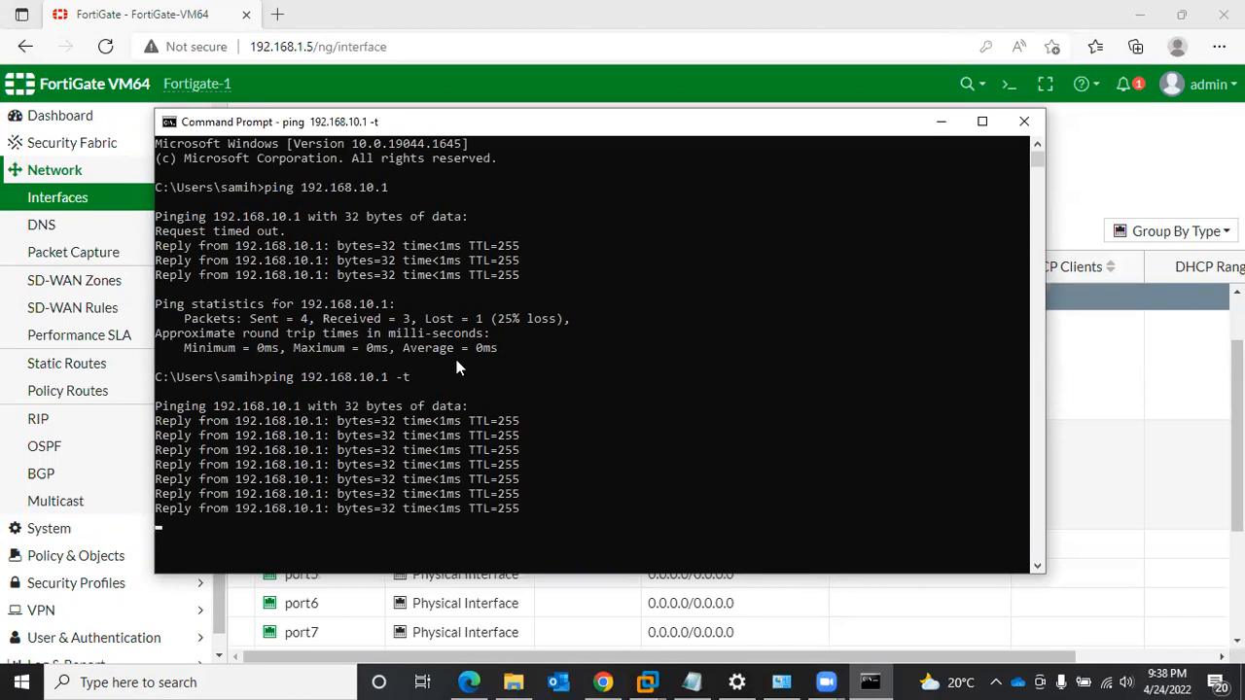
{"action": "key", "text": "ctrl+c"}
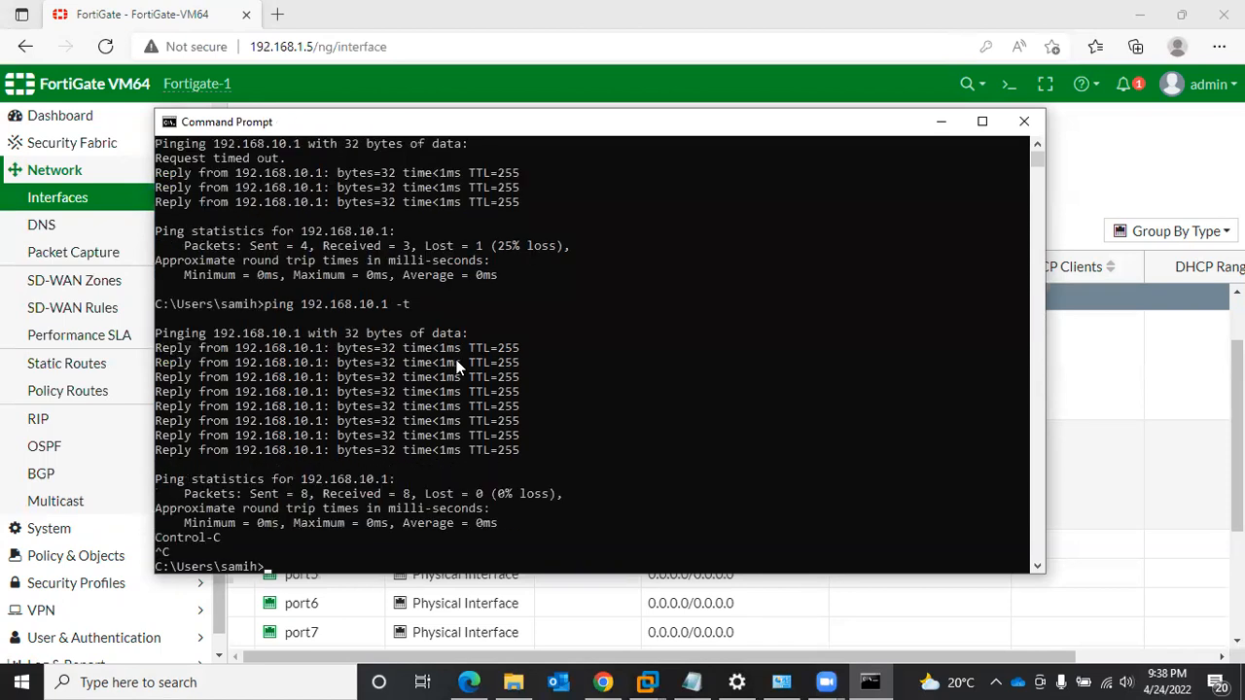
{"action": "scroll", "coordinate": [397, 312], "scroll_direction": "up", "scroll_amount": 2}
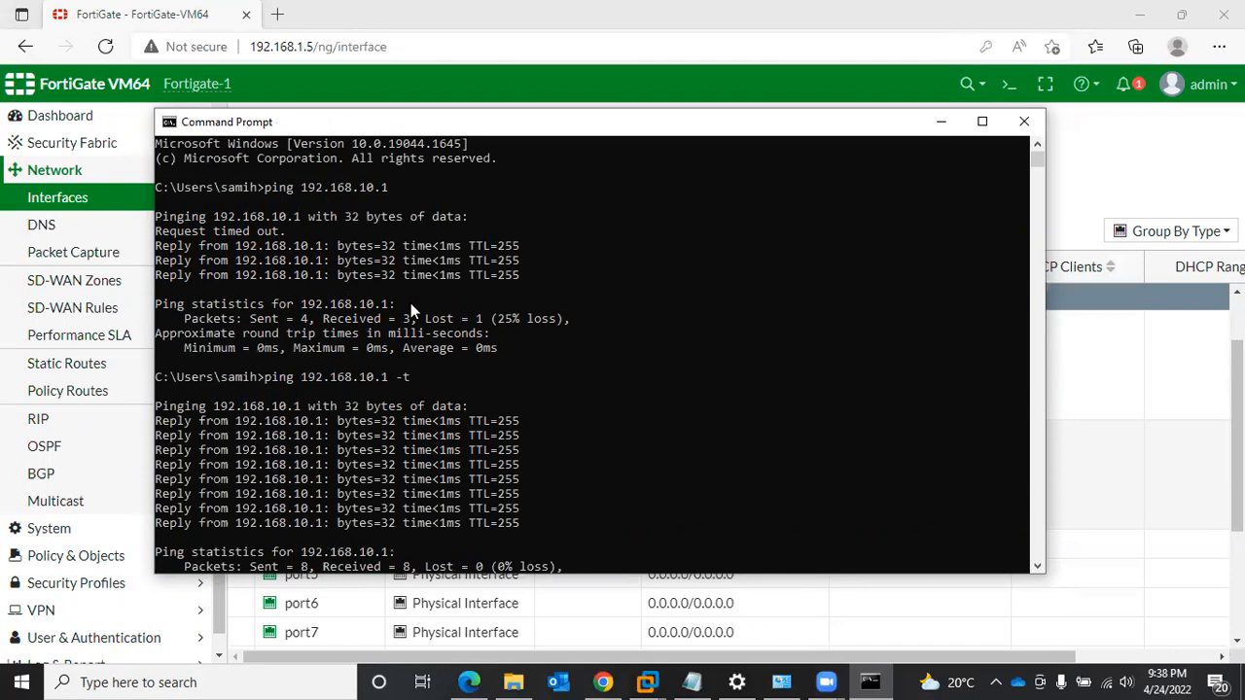
{"action": "scroll", "coordinate": [411, 302], "scroll_direction": "down", "scroll_amount": 2}
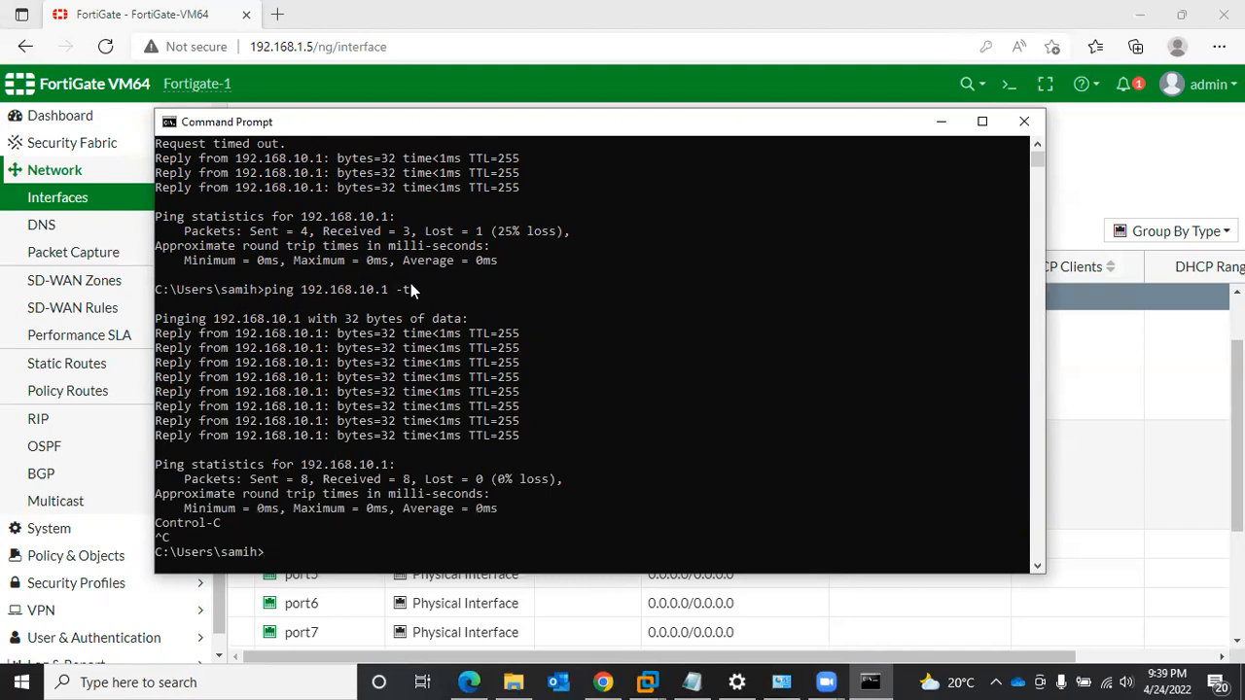
- Run a continuous ping to the LAN-11 interface address 192.168.11.1 with the -t option, then stop it
{"action": "type", "text": "ping 192.168.11.1 -t"}
{"action": "key", "text": "Return"}
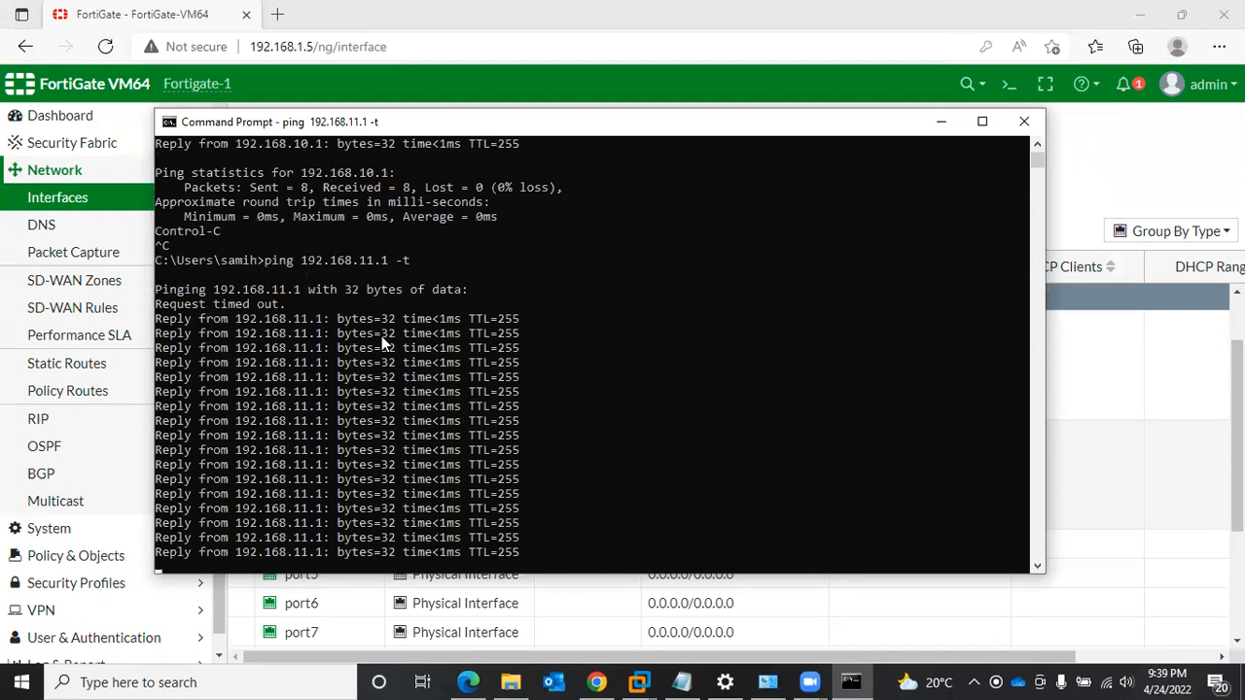
{"action": "key", "text": "ctrl+c"}
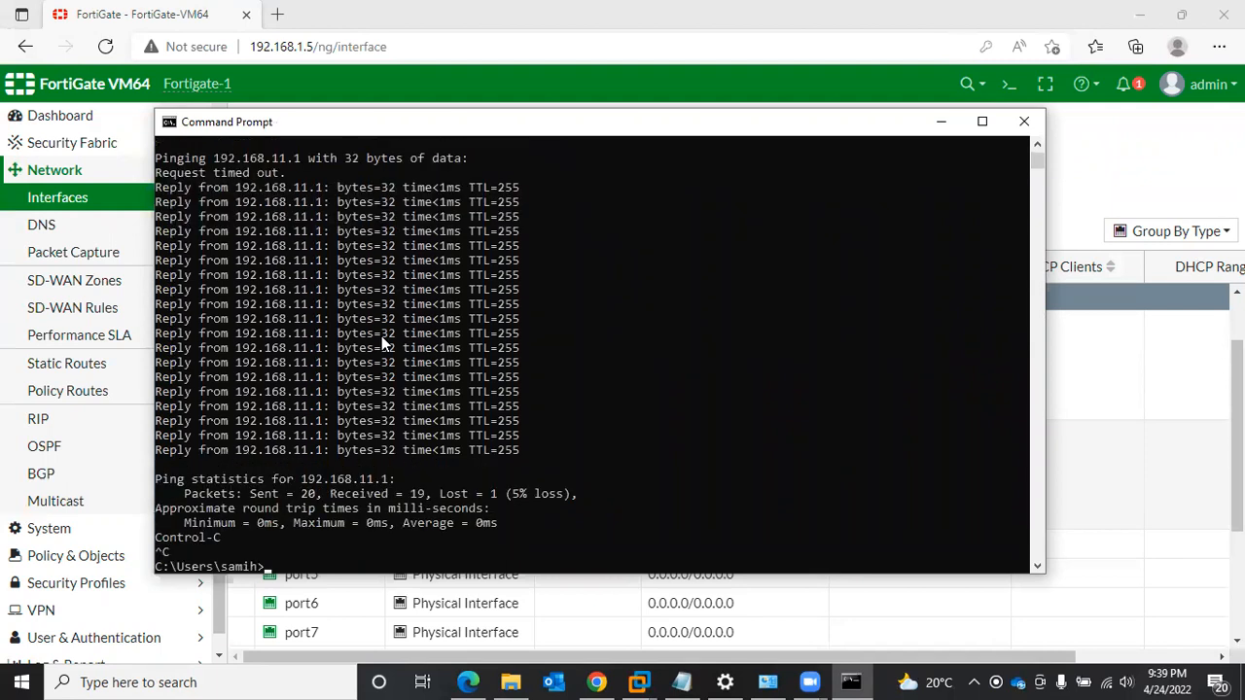